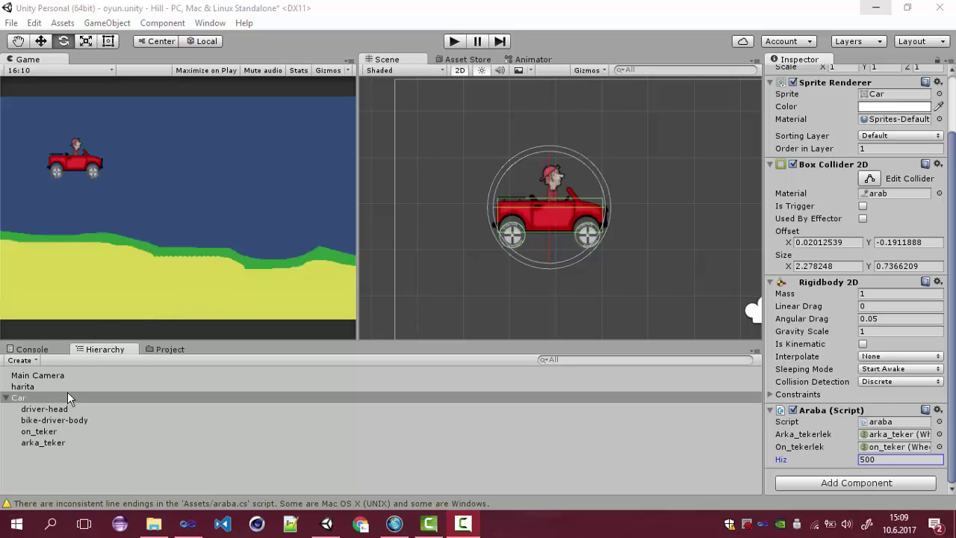
- Set Friction to 2 on both the arab and zemin physics materials
{"action": "left_click", "coordinate": [171, 349]}
{"action": "left_click", "coordinate": [33, 377]}
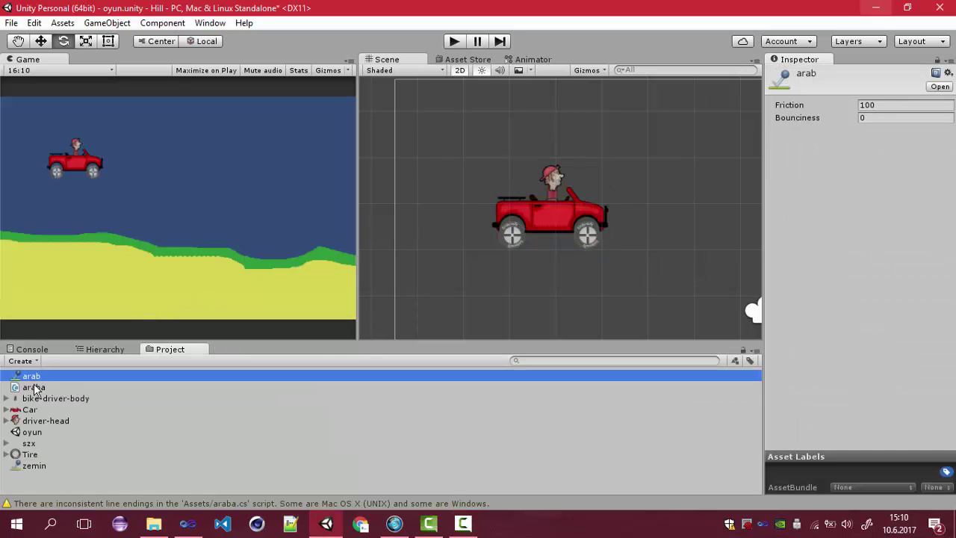
{"action": "left_click", "coordinate": [55, 464], "text": "ctrl"}
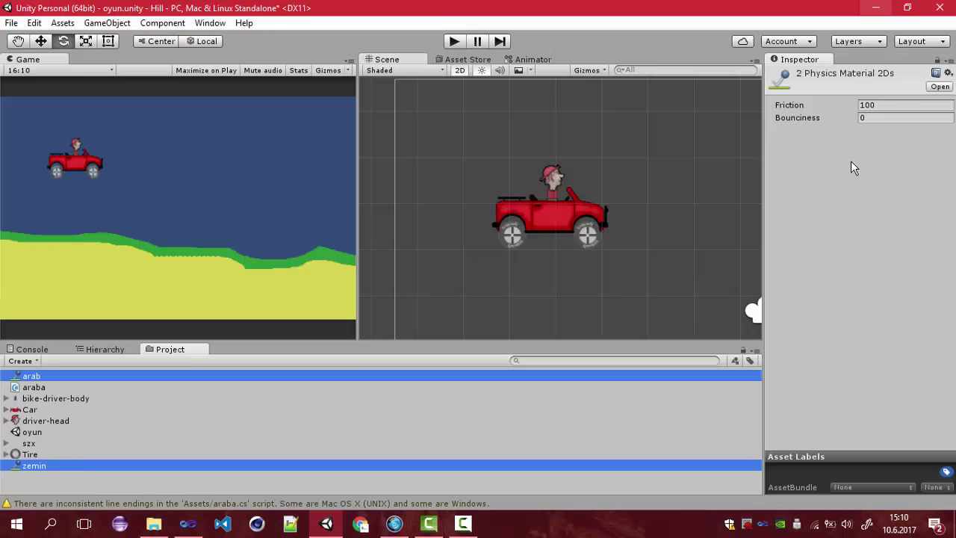
{"action": "left_click", "coordinate": [913, 106]}
{"action": "type", "text": "2"}
- Raise the Car object's Hiz speed to 1500
{"action": "left_click", "coordinate": [118, 349]}
{"action": "left_click", "coordinate": [73, 398]}
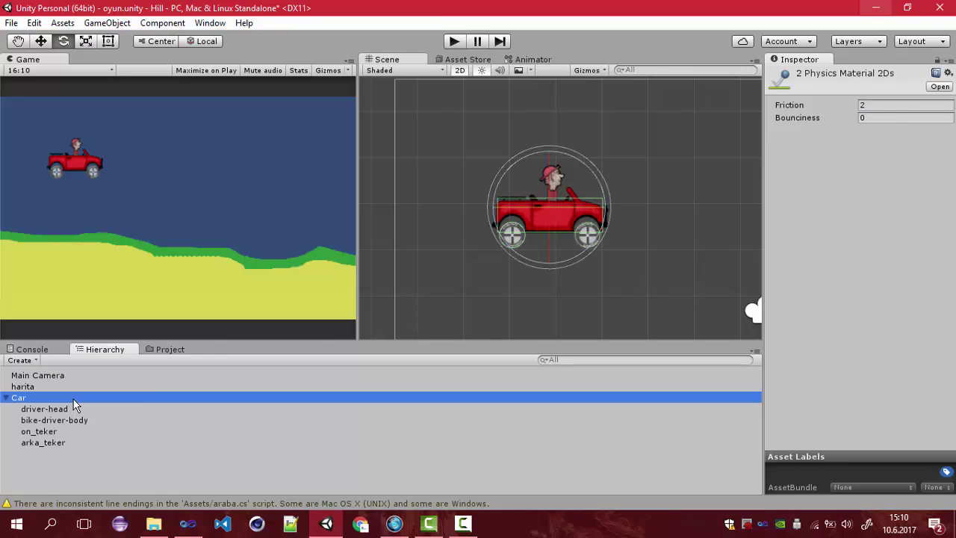
{"action": "scroll", "coordinate": [875, 449], "scroll_direction": "down", "scroll_amount": 2}
{"action": "left_click", "coordinate": [867, 461]}
{"action": "left_click", "coordinate": [866, 461]}
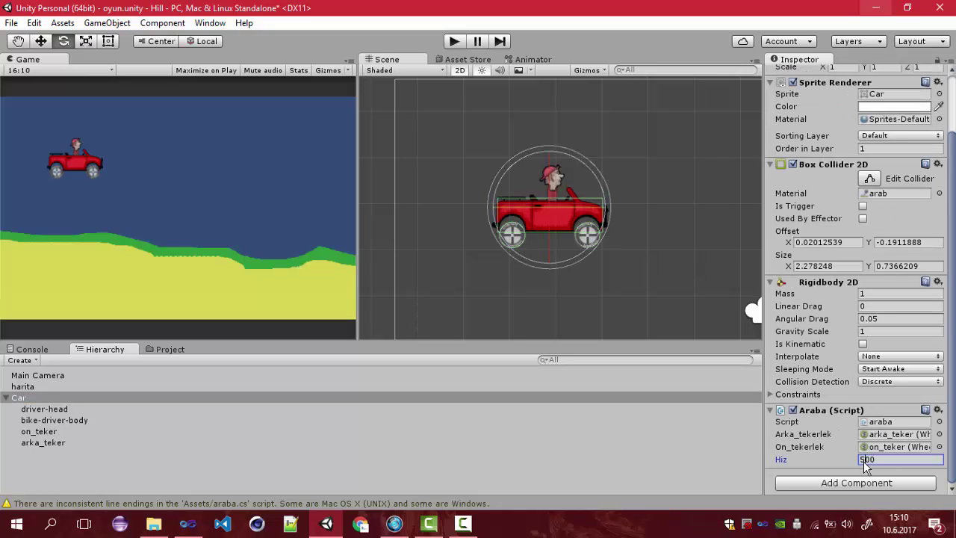
{"action": "type", "text": "1"}
- Set Wheel Joint suspension Frequency to 9 on on_teker and arka_teker
{"action": "left_click", "coordinate": [39, 431]}
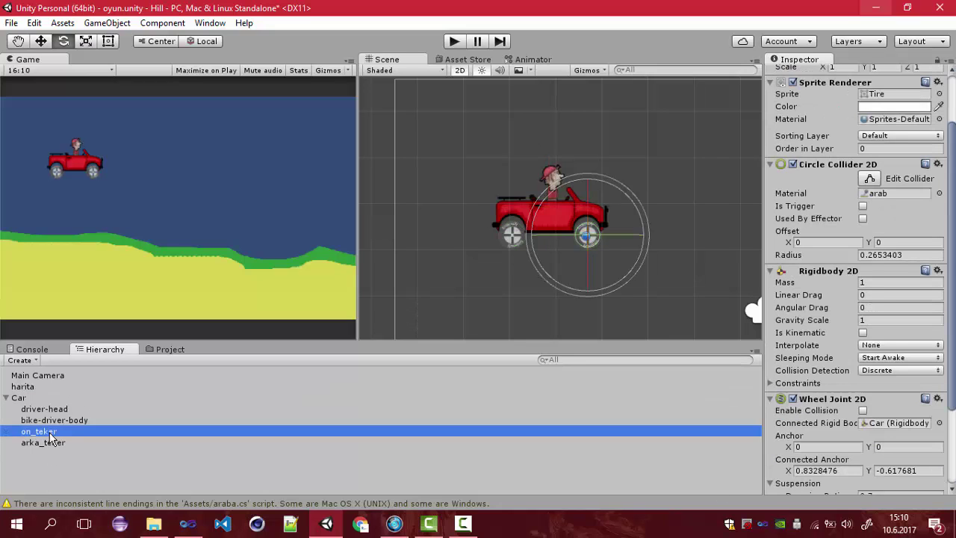
{"action": "left_click", "coordinate": [52, 442], "text": "shift"}
{"action": "scroll", "coordinate": [871, 409], "scroll_direction": "down", "scroll_amount": 2}
{"action": "scroll", "coordinate": [870, 409], "scroll_direction": "down", "scroll_amount": 3}
{"action": "left_click", "coordinate": [866, 398]}
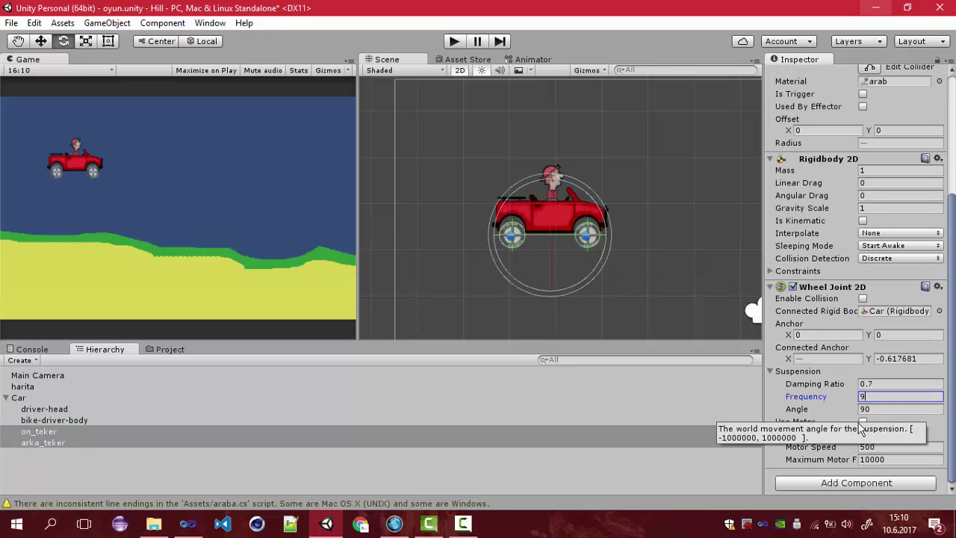
{"action": "left_click", "coordinate": [436, 228]}
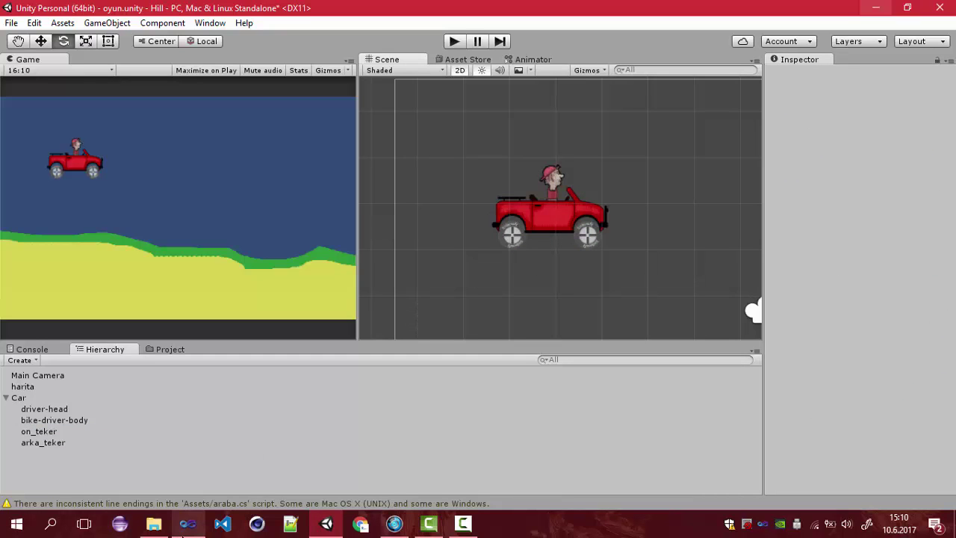
- Create a new C# script in the Project assets named kamera_takibimiz
{"action": "left_click", "coordinate": [182, 352]}
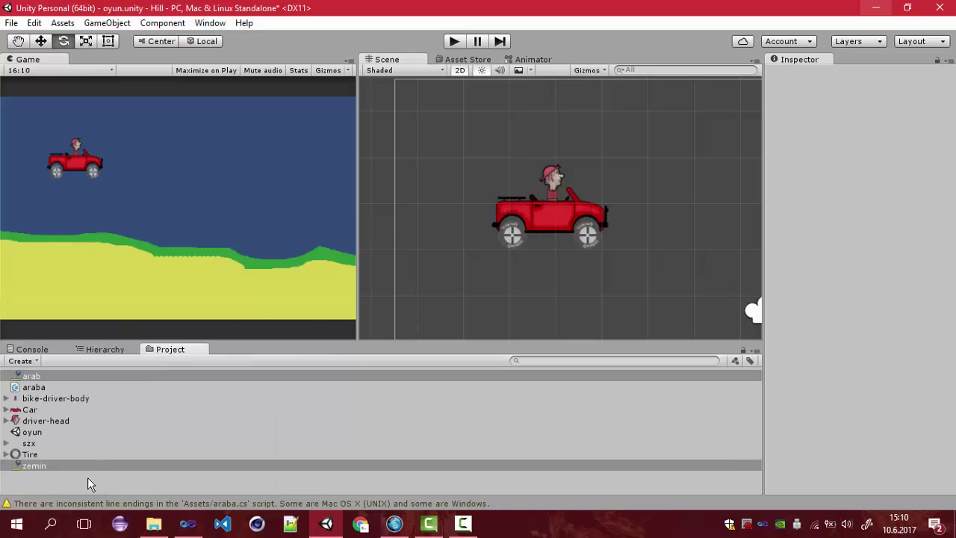
{"action": "right_click", "coordinate": [85, 476]}
{"action": "mouse_move", "coordinate": [198, 247]}
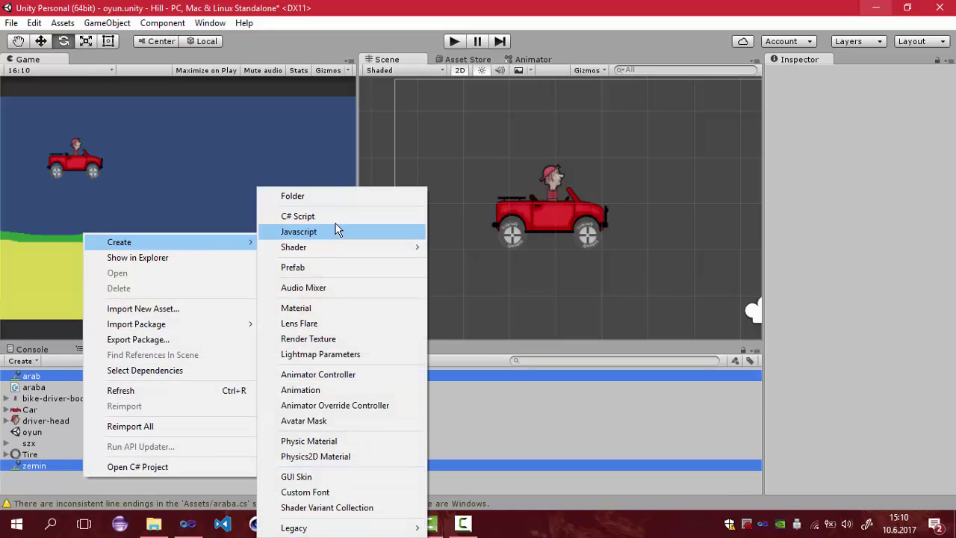
{"action": "left_click", "coordinate": [333, 216]}
{"action": "key", "text": "BackSpace"}
{"action": "type", "text": "kamera_takibimiz"}
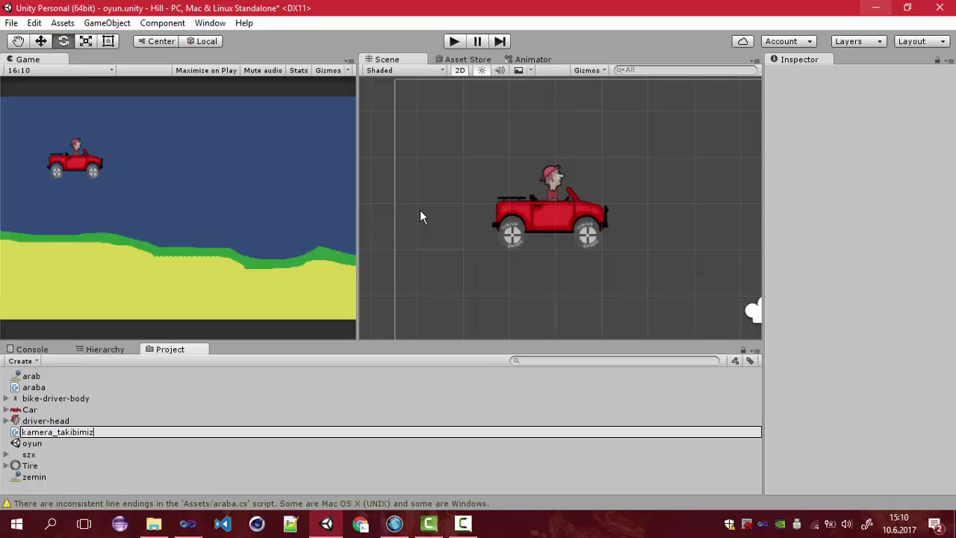
{"action": "key", "text": "Return"}
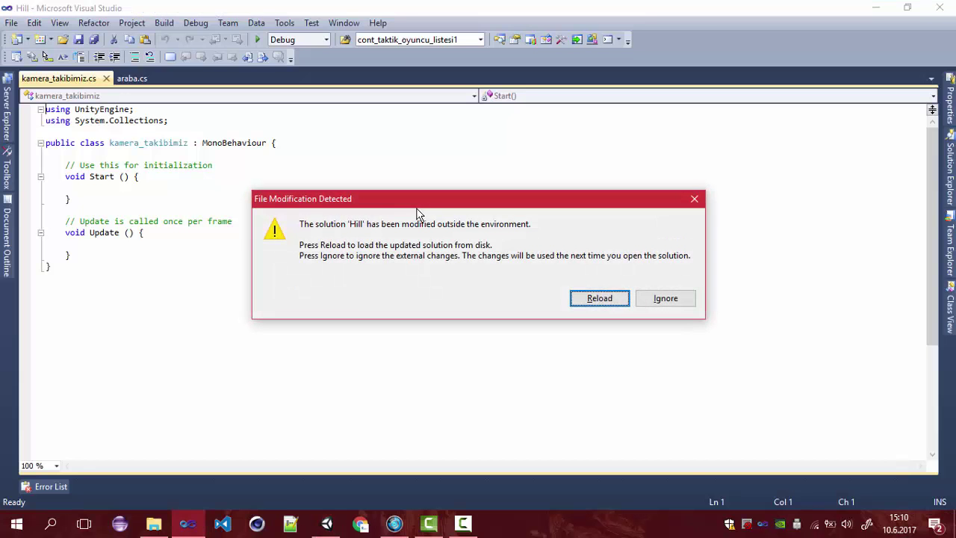
- Reload the solution and declare a public Transform field named nesne
{"action": "left_click", "coordinate": [602, 301]}
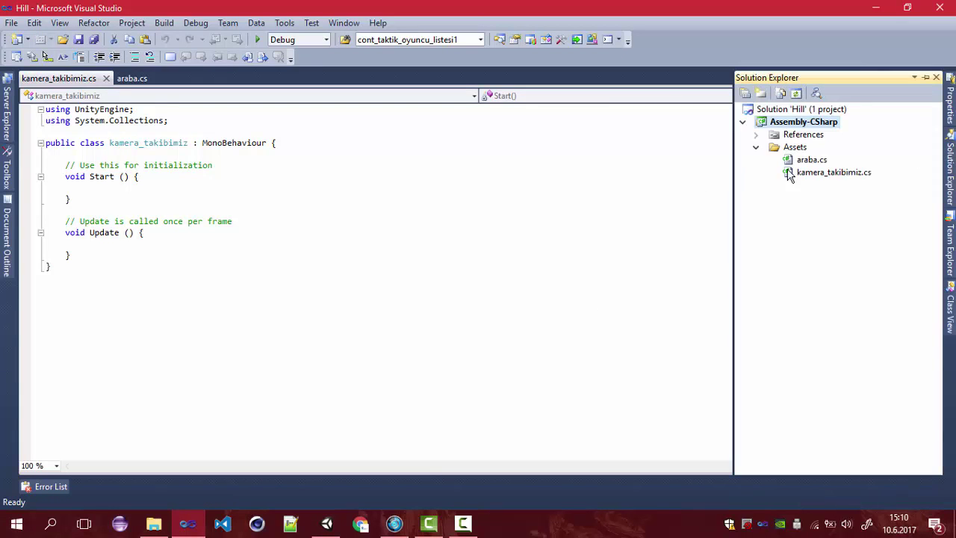
{"action": "left_click", "coordinate": [325, 158]}
{"action": "left_click", "coordinate": [240, 161]}
{"action": "key", "text": "Return"}
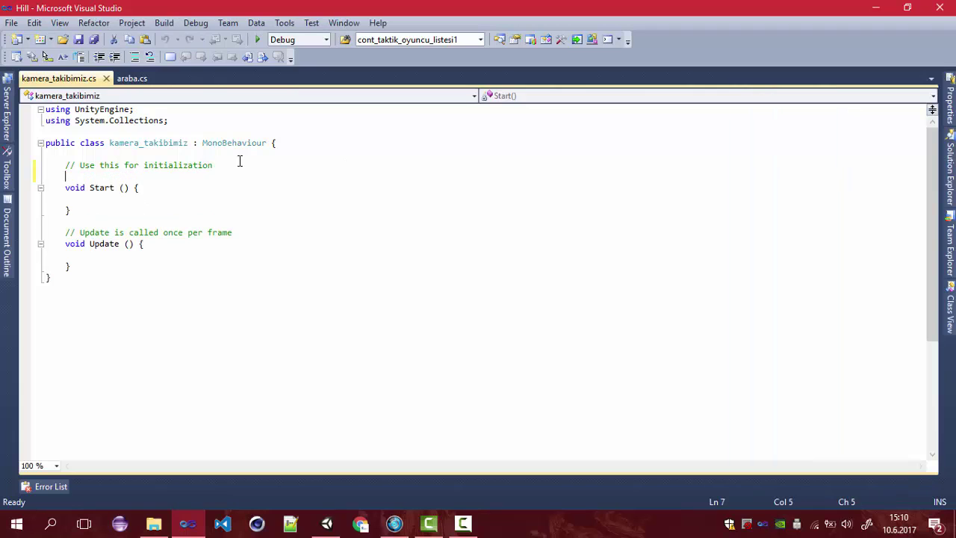
{"action": "type", "text": "public t"}
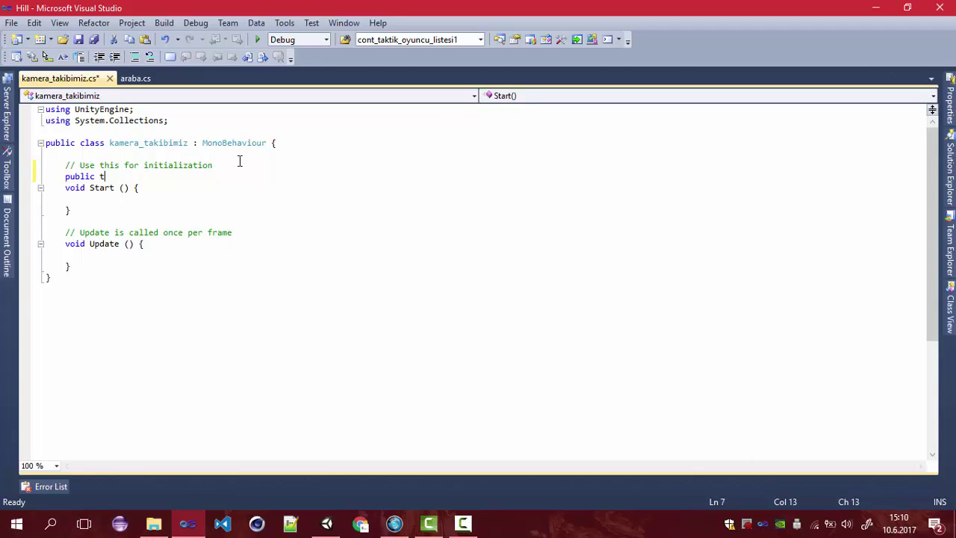
{"action": "type", "text": "ran"}
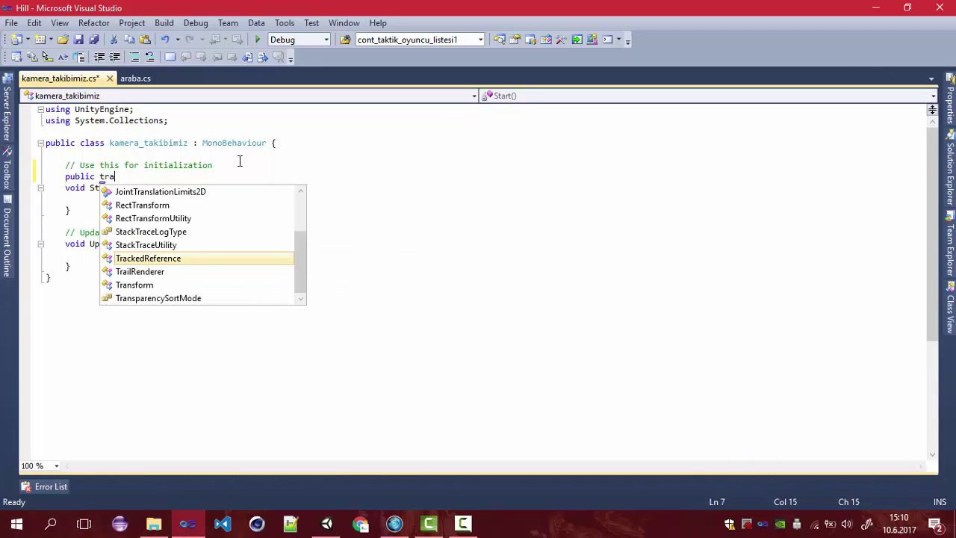
{"action": "type", "text": "s "}
{"action": "type", "text": "nesne;"}
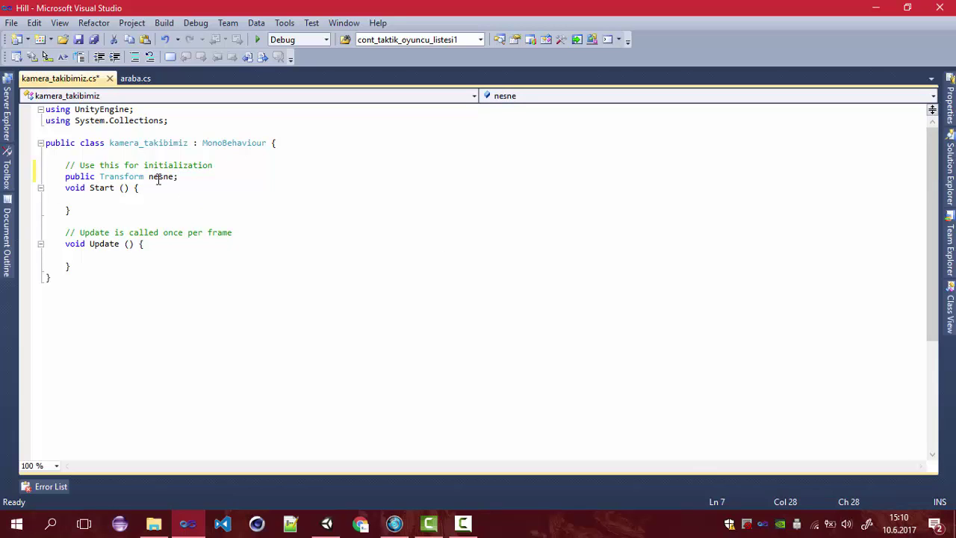
- In Update, build a Vector3 konum from nesne's x and y and the camera's own z
{"action": "left_click", "coordinate": [110, 257]}
{"action": "type", "text": "v"}
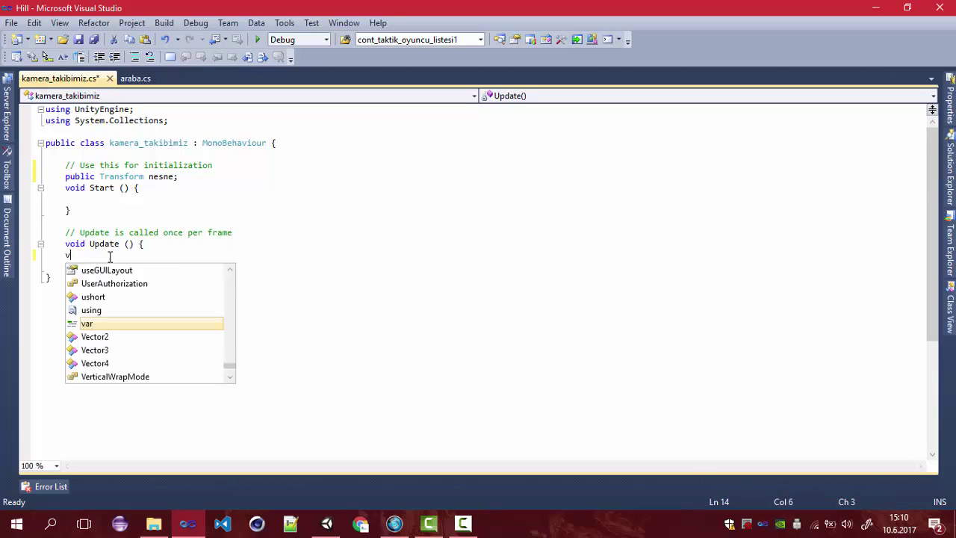
{"action": "type", "text": "ec"}
{"action": "key", "text": "Down"}
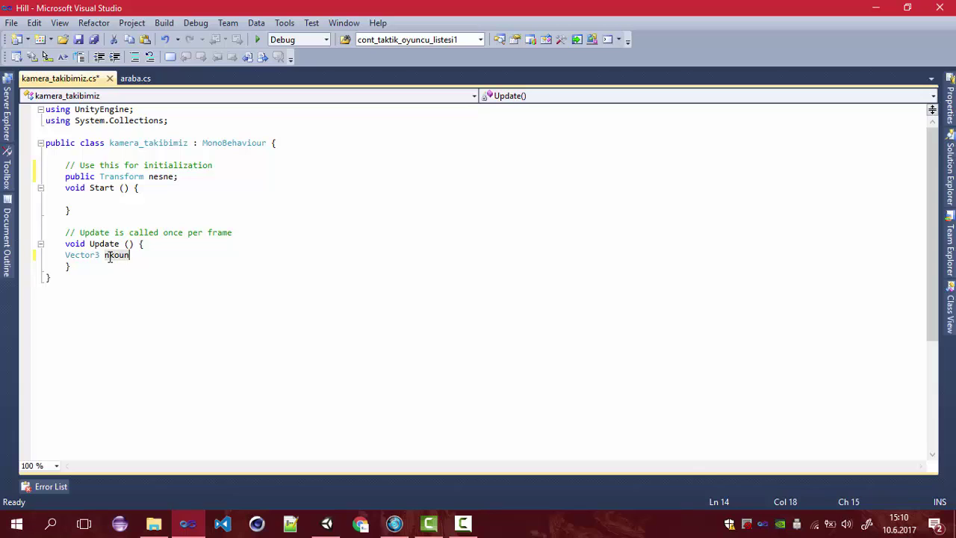
{"action": "key", "text": "BackSpace"}
{"action": "key", "text": "BackSpace"}
{"action": "key", "text": "BackSpace"}
{"action": "type", "text": "new "}
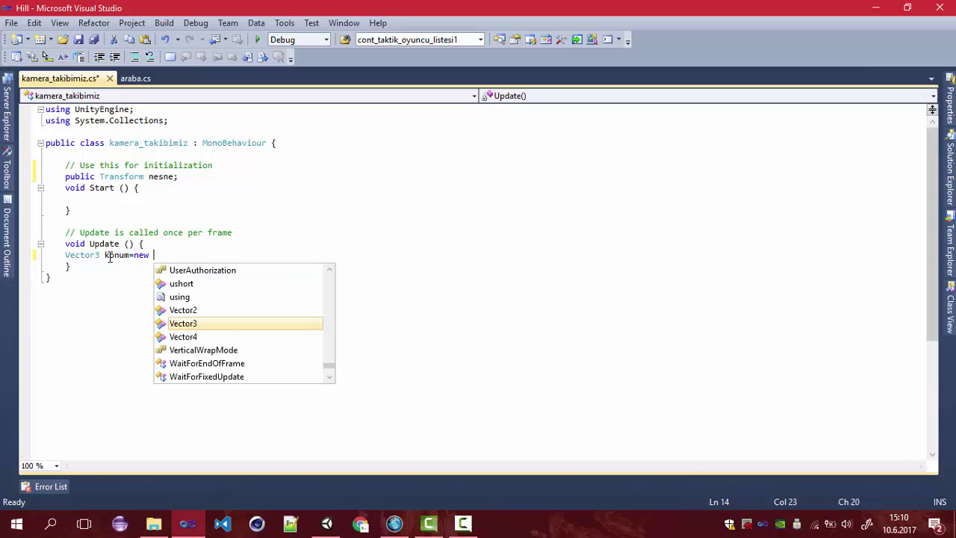
{"action": "type", "text": "Vector3(n"}
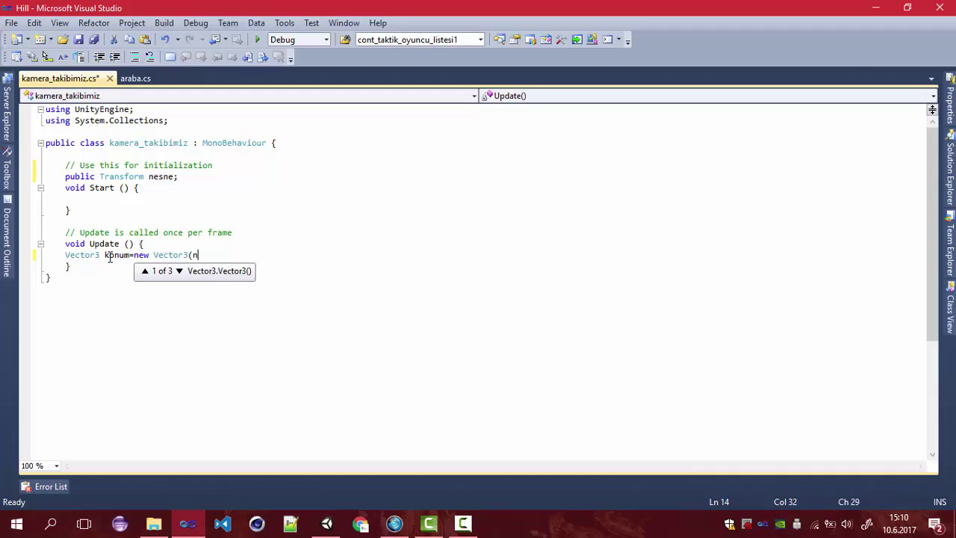
{"action": "type", "text": "esne.position"}
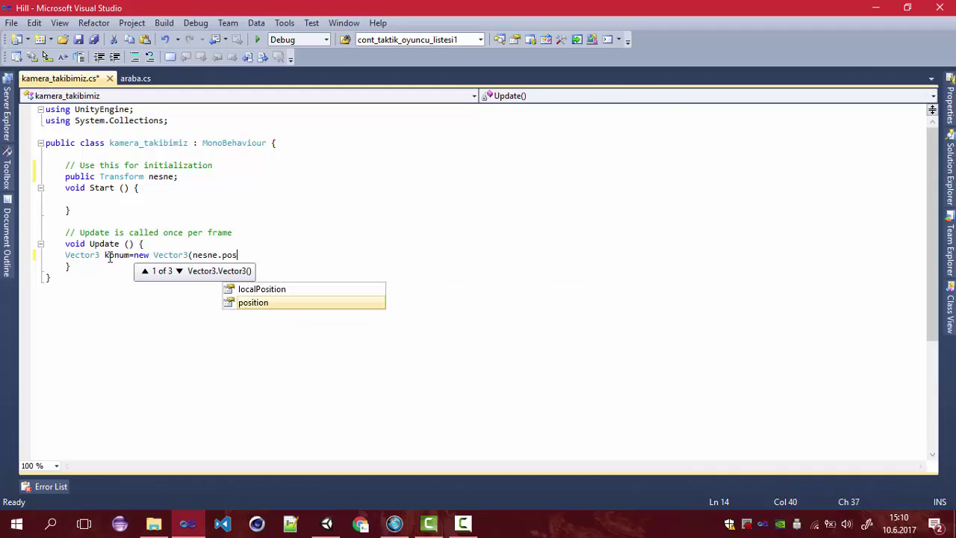
{"action": "type", "text": ".x,"}
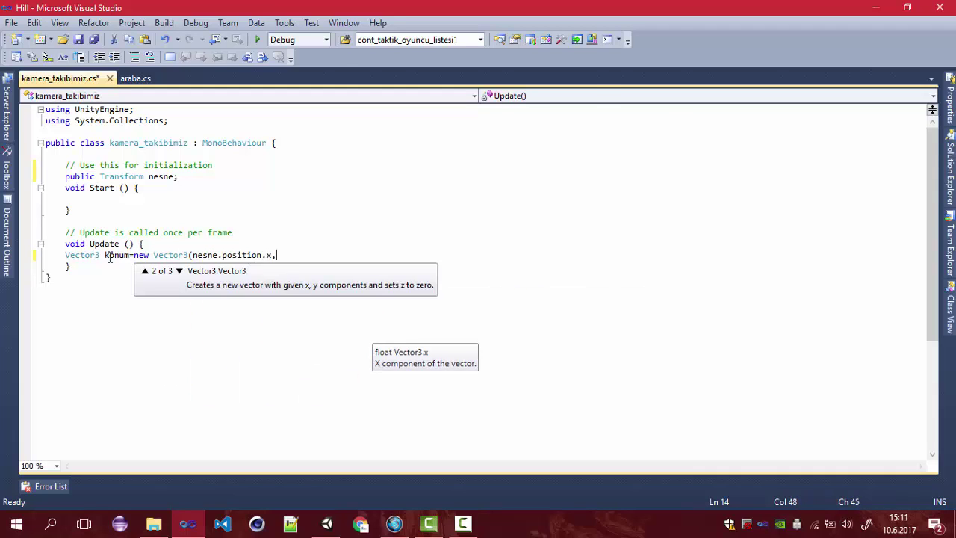
{"action": "type", "text": "nesne."}
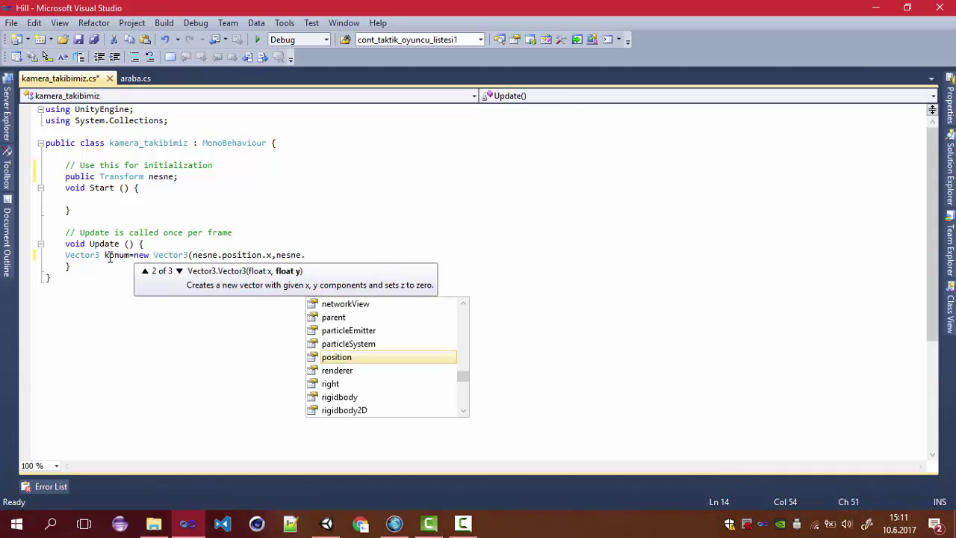
{"action": "type", "text": "position."}
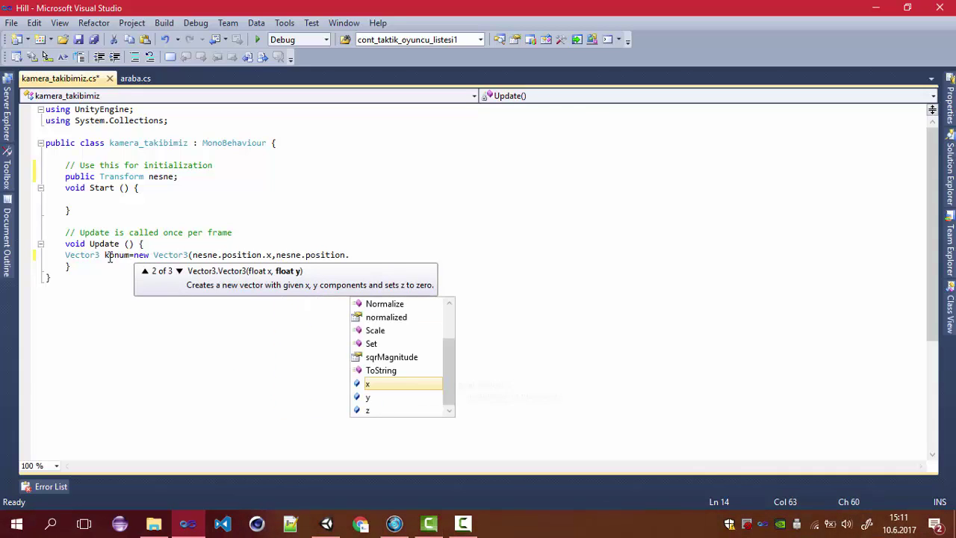
{"action": "type", "text": "y,"}
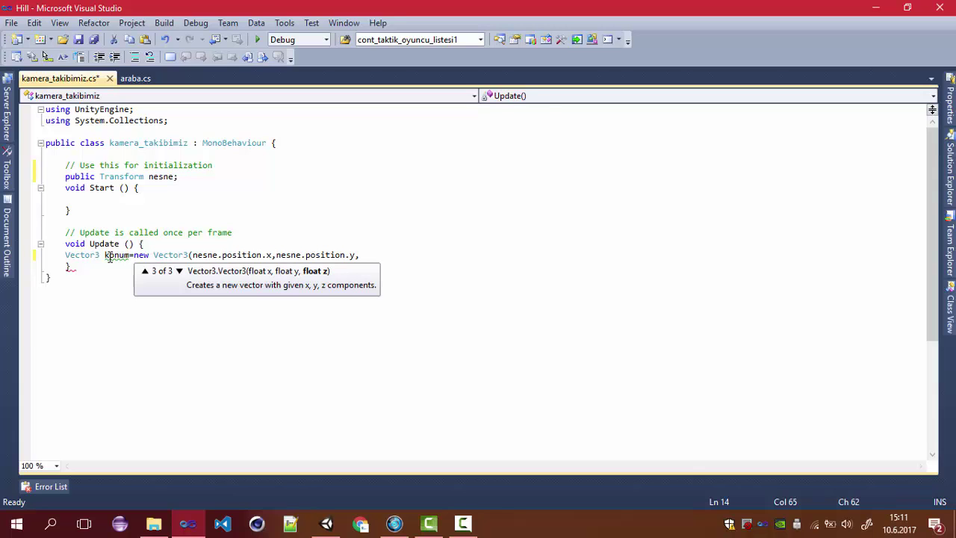
{"action": "type", "text": "transform."}
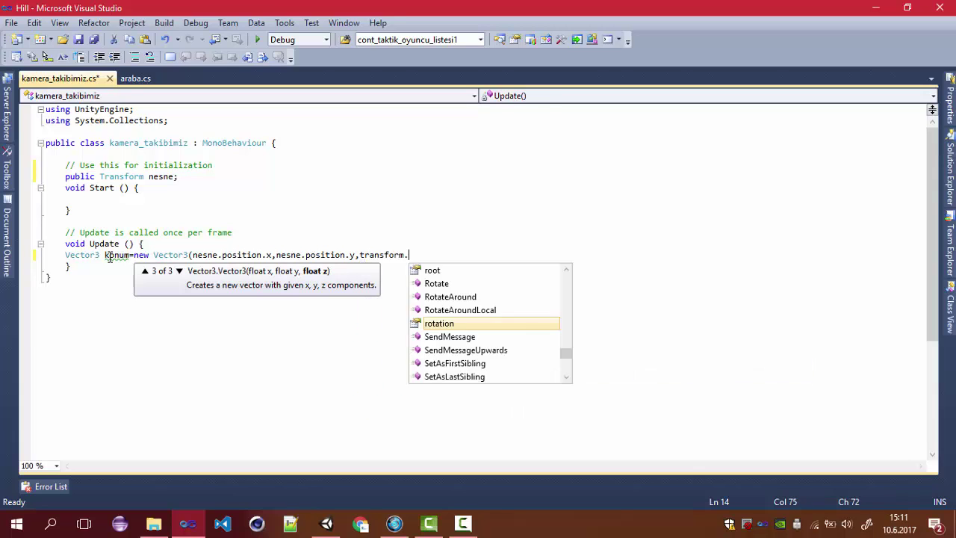
{"action": "type", "text": "position.z"}
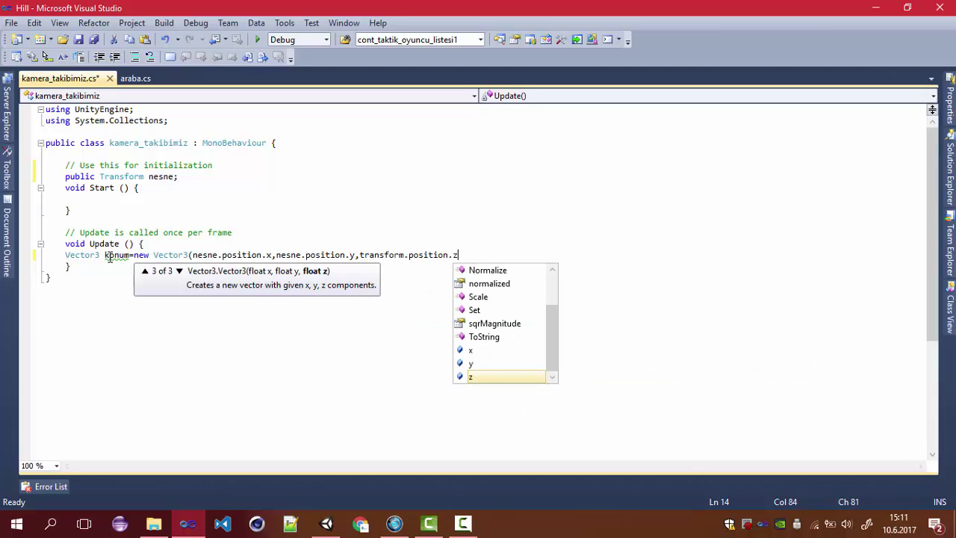
{"action": "type", "text": ");"}
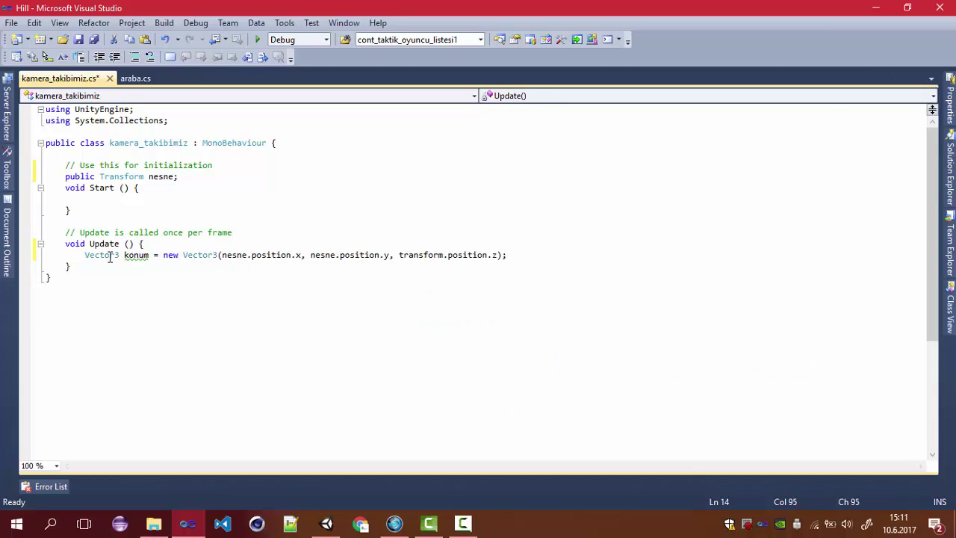
- Add transform.position = konum; below it and save the camera script
{"action": "key", "text": "Return"}
{"action": "type", "text": "transform."}
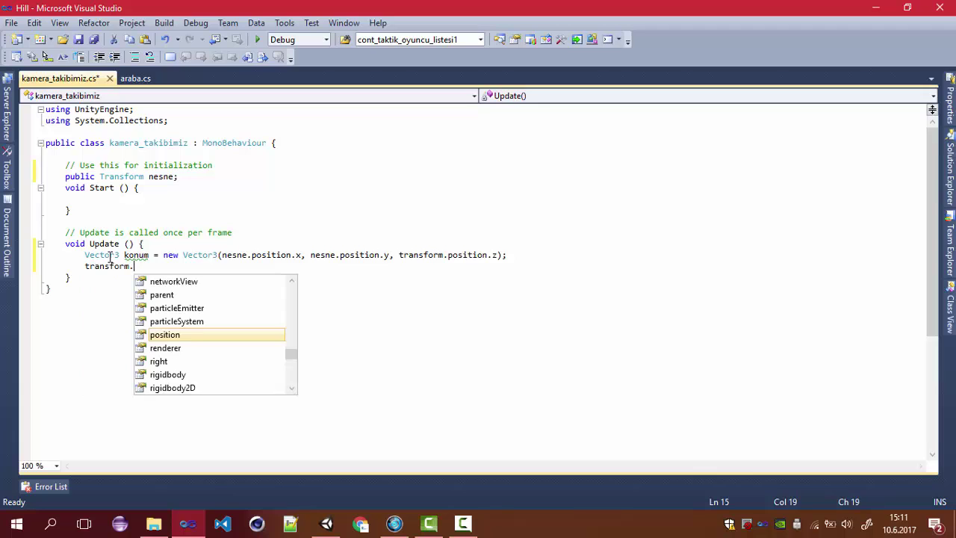
{"action": "type", "text": "ro"}
{"action": "key", "text": "BackSpace"}
{"action": "key", "text": "BackSpace"}
{"action": "type", "text": "po"}
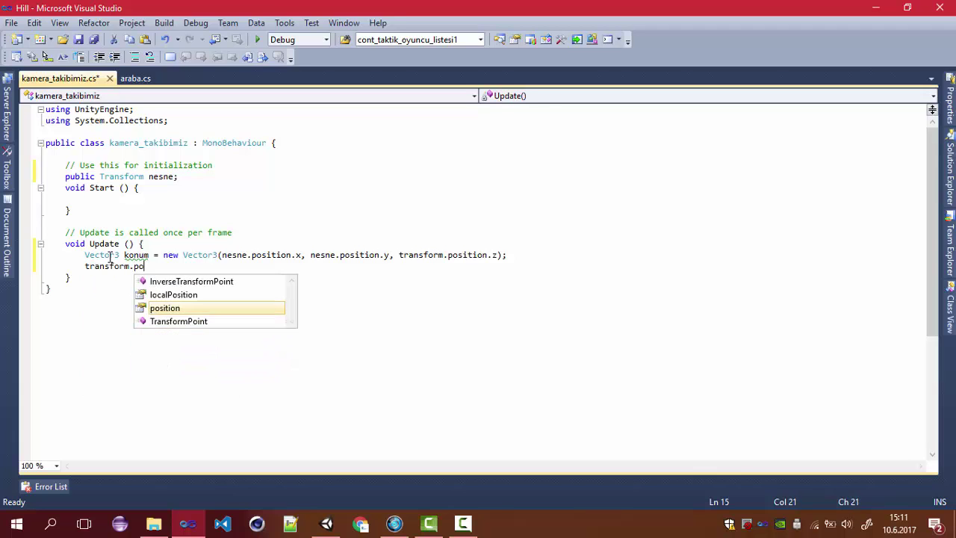
{"action": "key", "text": "Tab"}
{"action": "type", "text": "kon"}
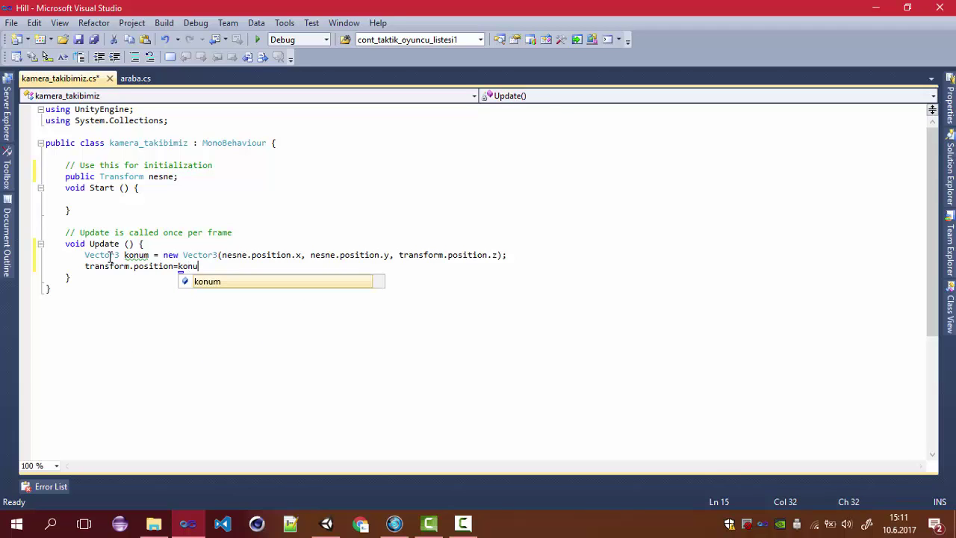
{"action": "type", "text": "um;"}
{"action": "key", "text": "ctrl+s"}
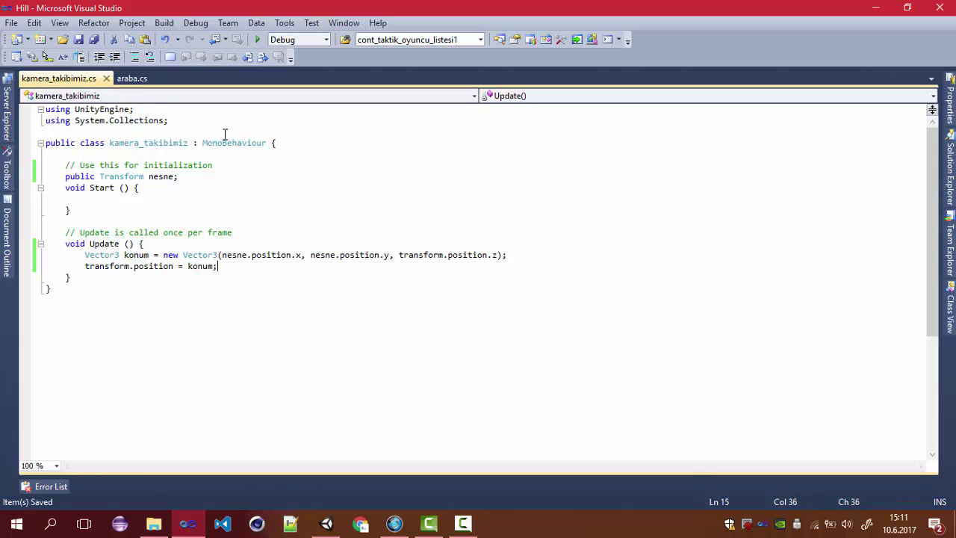
{"action": "left_click", "coordinate": [326, 523]}
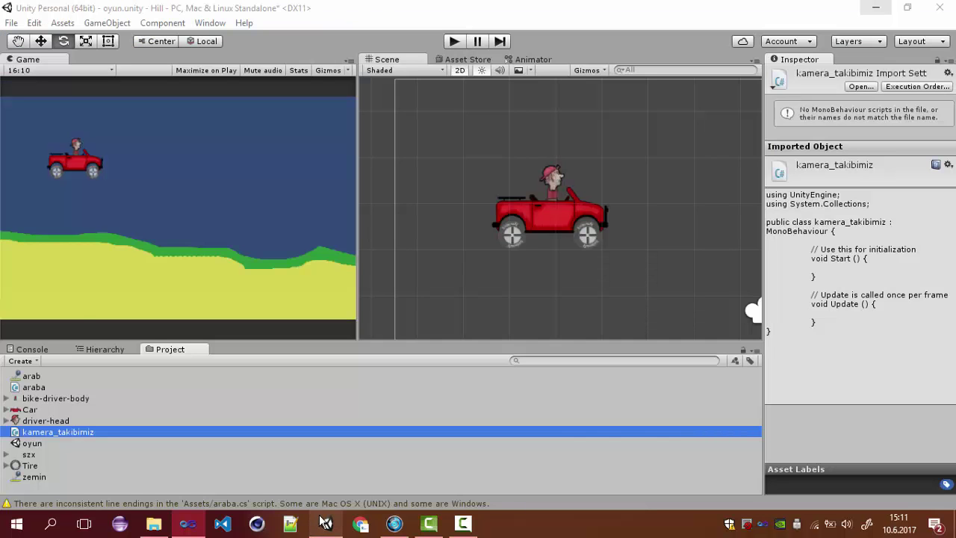
- Attach kamera_takibimiz to Main Camera and set its Nesne field to Car
{"action": "left_click", "coordinate": [104, 349]}
{"action": "left_click", "coordinate": [49, 377]}
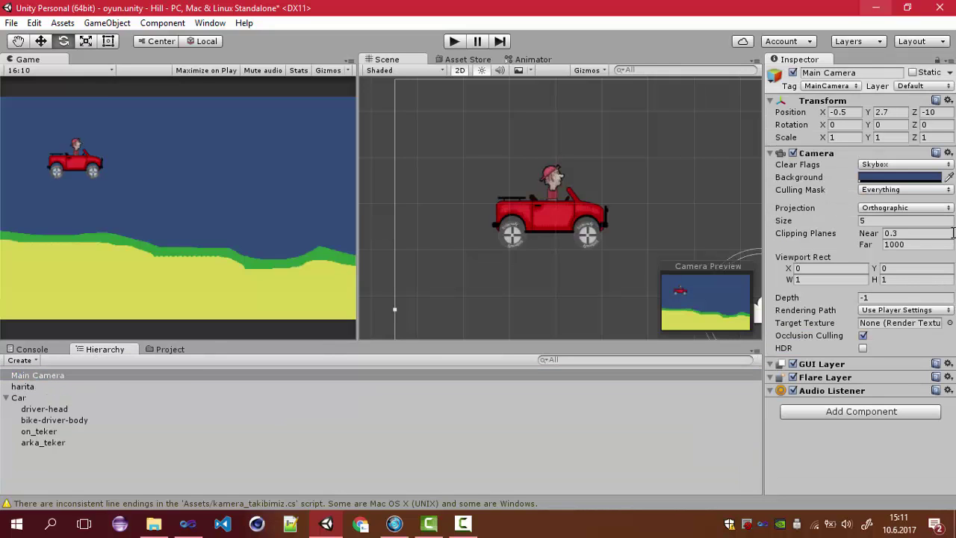
{"action": "left_click", "coordinate": [170, 350]}
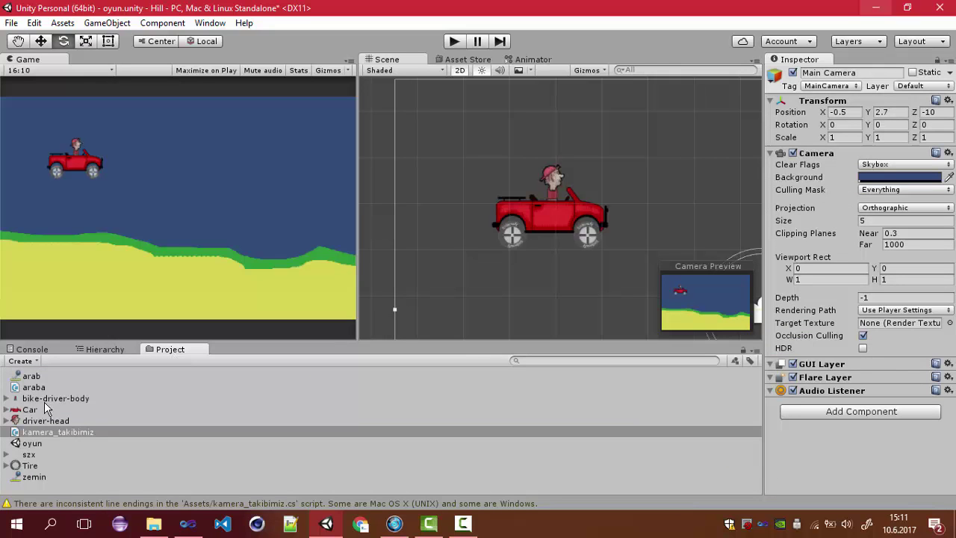
{"action": "left_click_drag", "start_coordinate": [52, 432], "coordinate": [878, 423]}
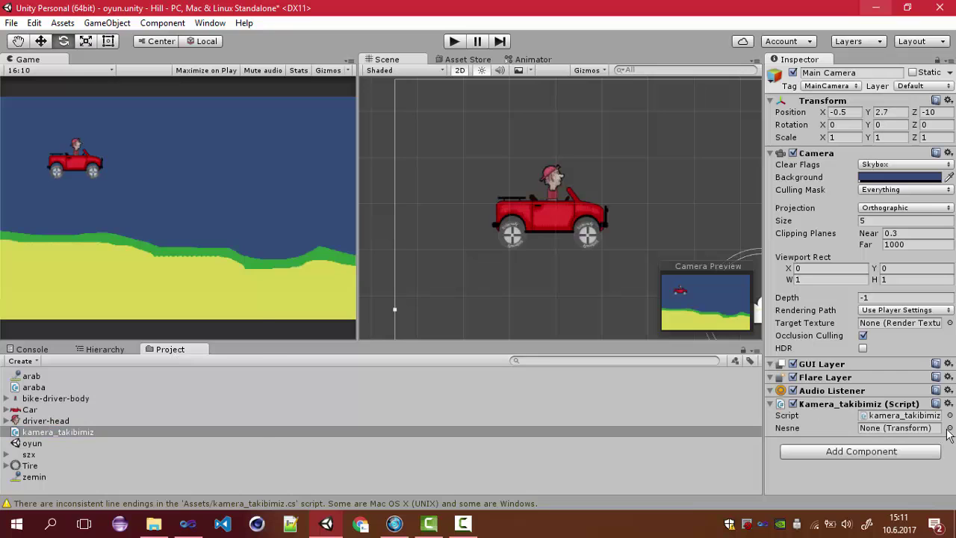
{"action": "left_click", "coordinate": [950, 428]}
{"action": "double_click", "coordinate": [161, 239]}
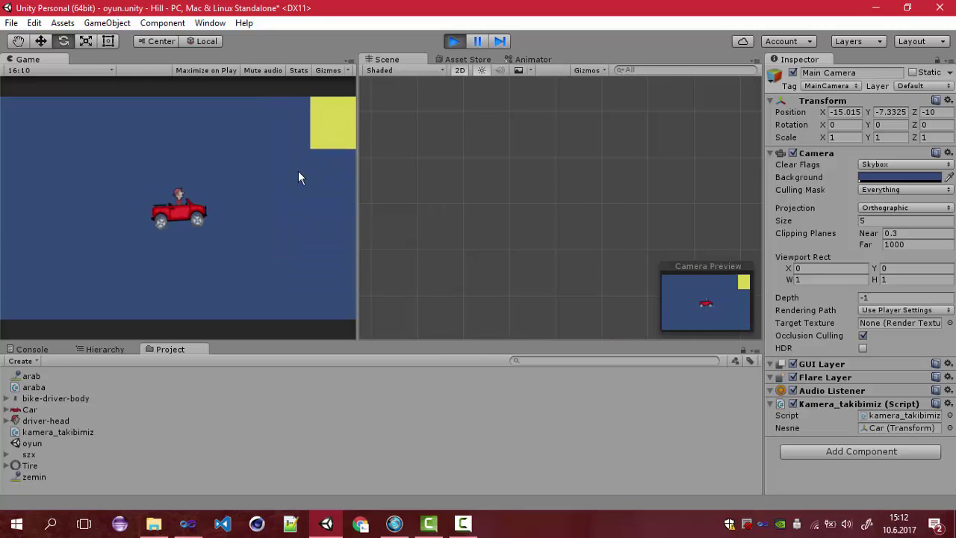
- Stop the play test, select Car, and return to Visual Studio
{"action": "left_click", "coordinate": [455, 41]}
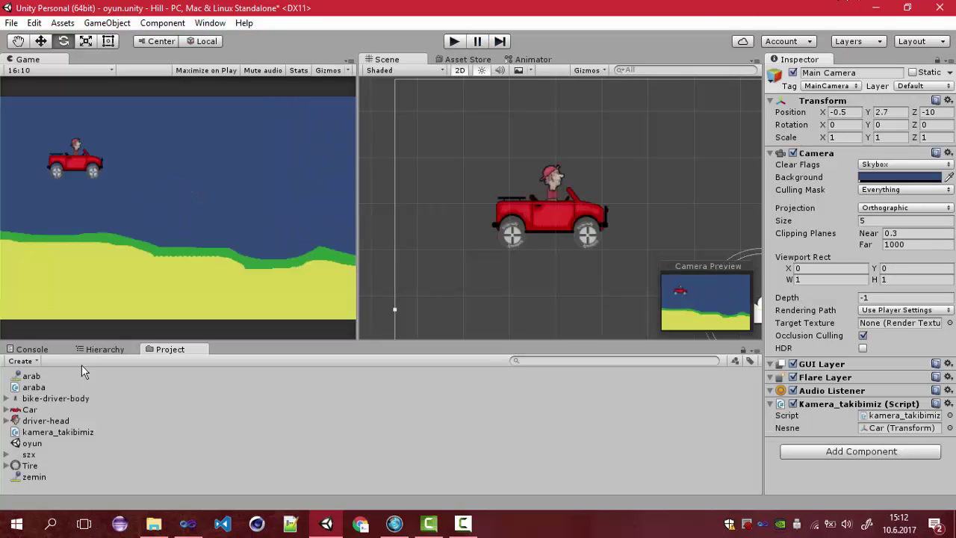
{"action": "left_click", "coordinate": [106, 349]}
{"action": "left_click", "coordinate": [51, 396]}
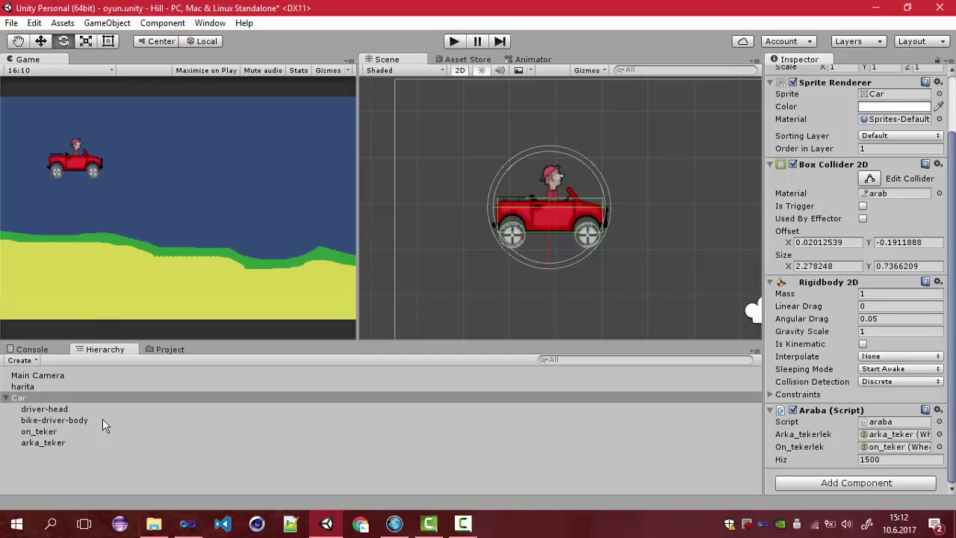
{"action": "left_click", "coordinate": [187, 523]}
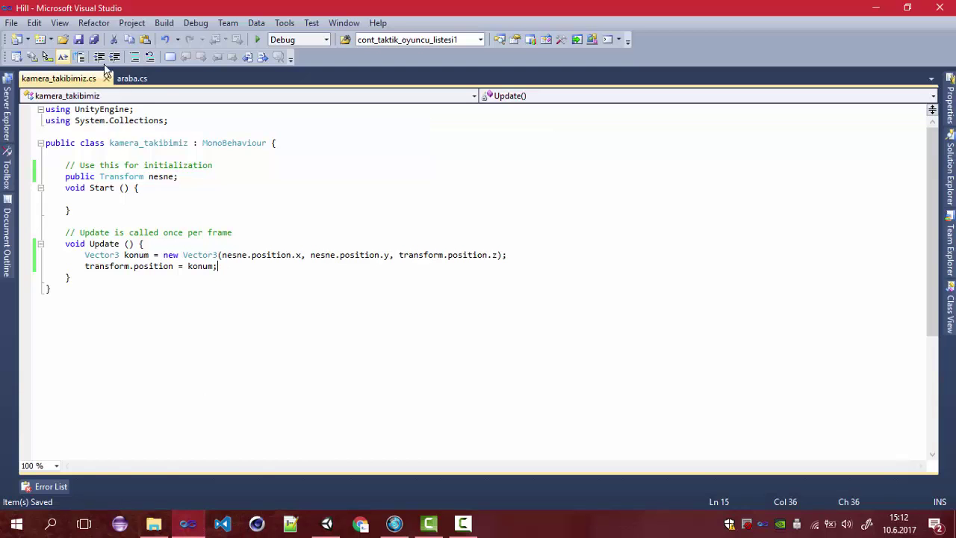
- In araba.cs, add an empty void Takla() method right after FixedUpdate
{"action": "left_click", "coordinate": [128, 79]}
{"action": "scroll", "coordinate": [227, 233], "scroll_direction": "down", "scroll_amount": 5}
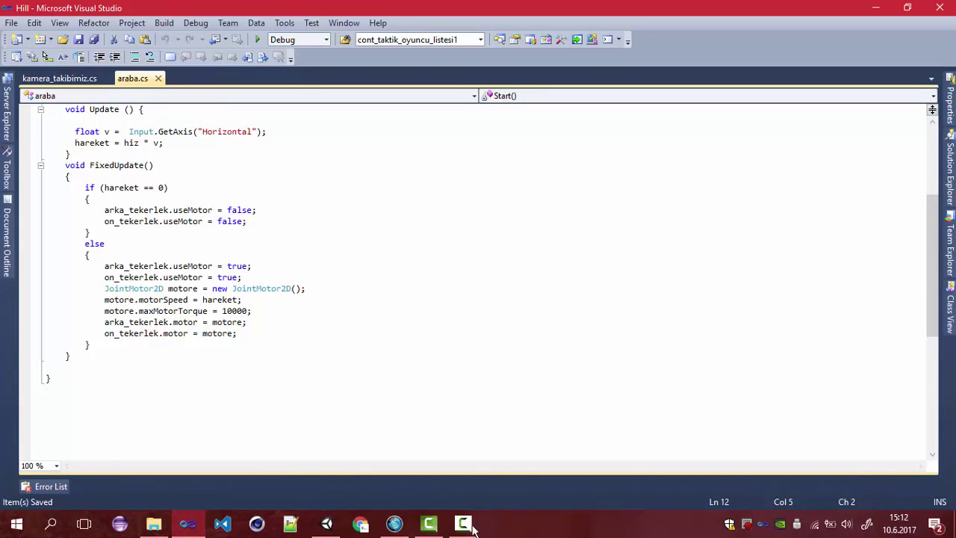
{"action": "left_click", "coordinate": [463, 523]}
{"action": "left_click", "coordinate": [464, 523]}
{"action": "scroll", "coordinate": [184, 292], "scroll_direction": "down", "scroll_amount": 4}
{"action": "scroll", "coordinate": [104, 248], "scroll_direction": "up", "scroll_amount": 2}
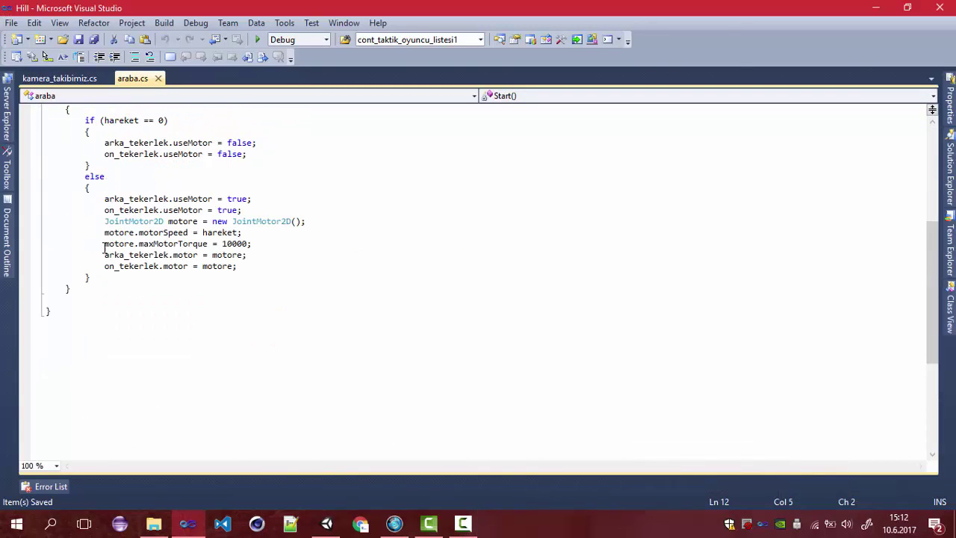
{"action": "left_click", "coordinate": [94, 288]}
{"action": "key", "text": "Return"}
{"action": "type", "text": "vo"}
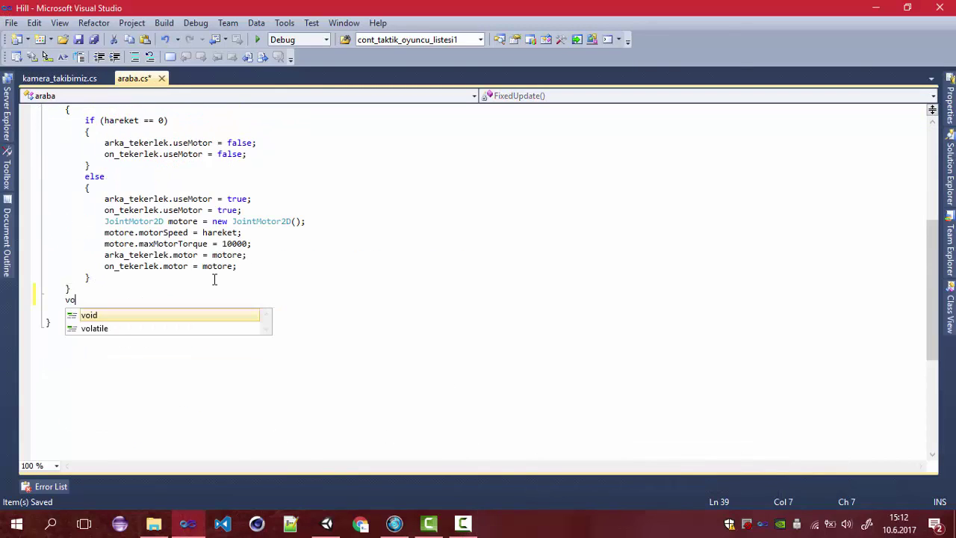
{"action": "type", "text": "id "}
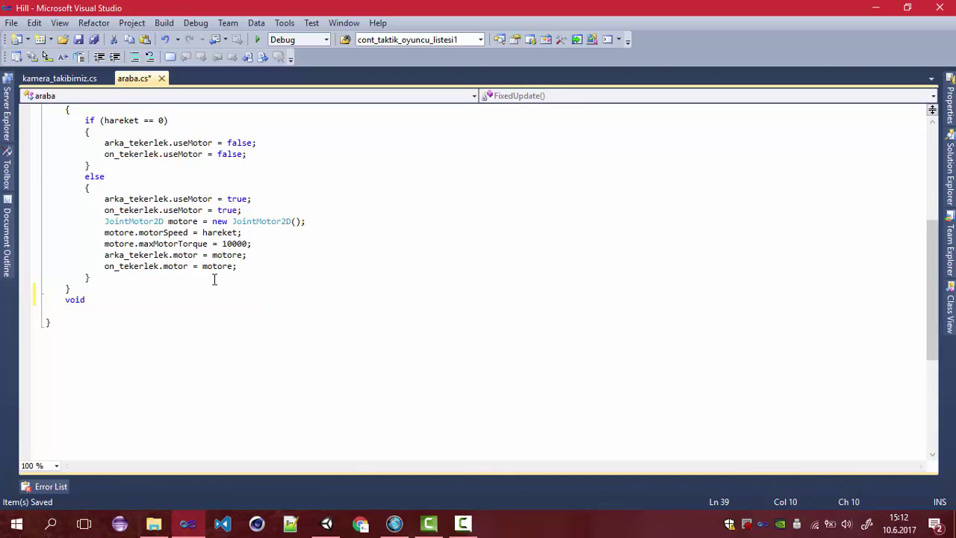
{"action": "type", "text": "Takla("}
{"action": "type", "text": ")"}
{"action": "key", "text": "Return"}
{"action": "type", "text": "{ "}
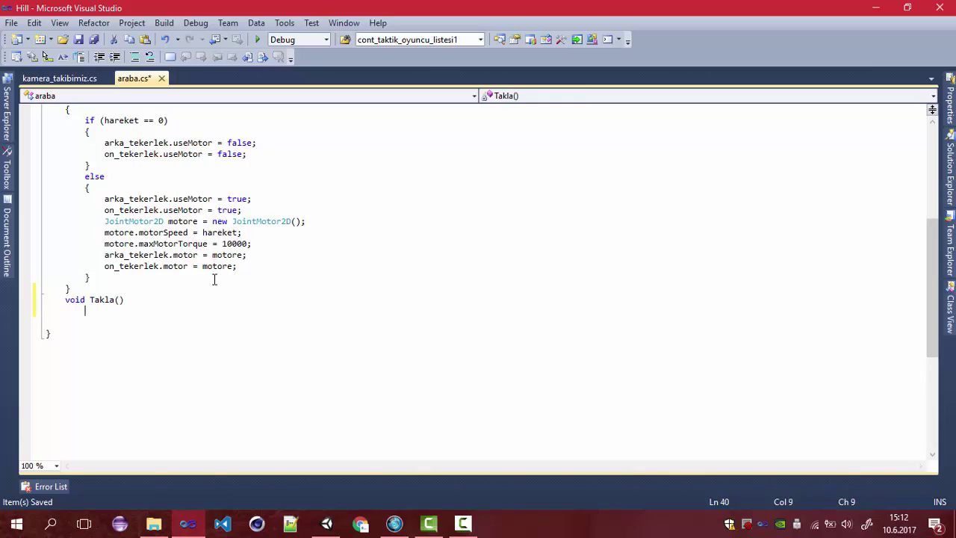
{"action": "type", "text": "}"}
{"action": "key", "text": "Left"}
{"action": "key", "text": "Return"}
{"action": "key", "text": "Return"}
{"action": "left_click", "coordinate": [329, 522]}
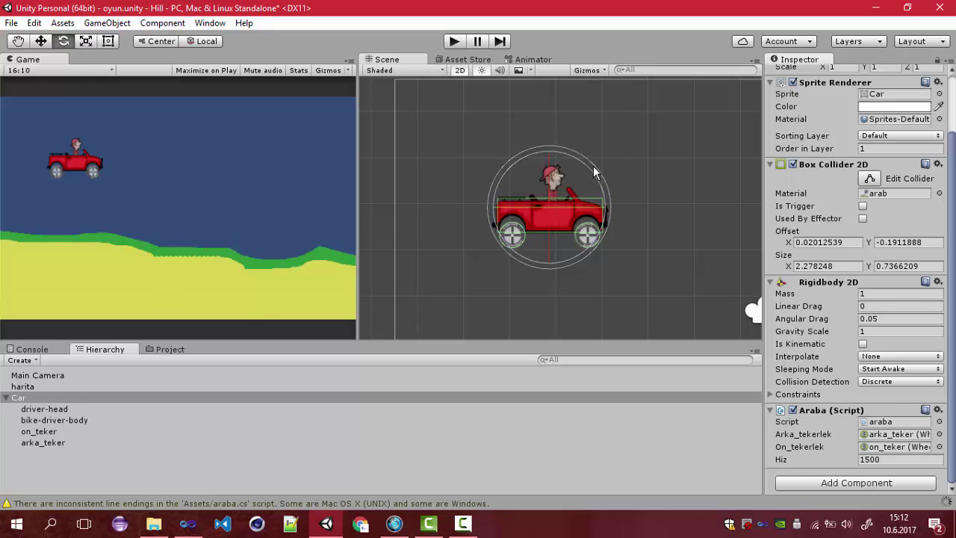
{"action": "left_click_drag", "start_coordinate": [594, 172], "coordinate": [593, 256]}
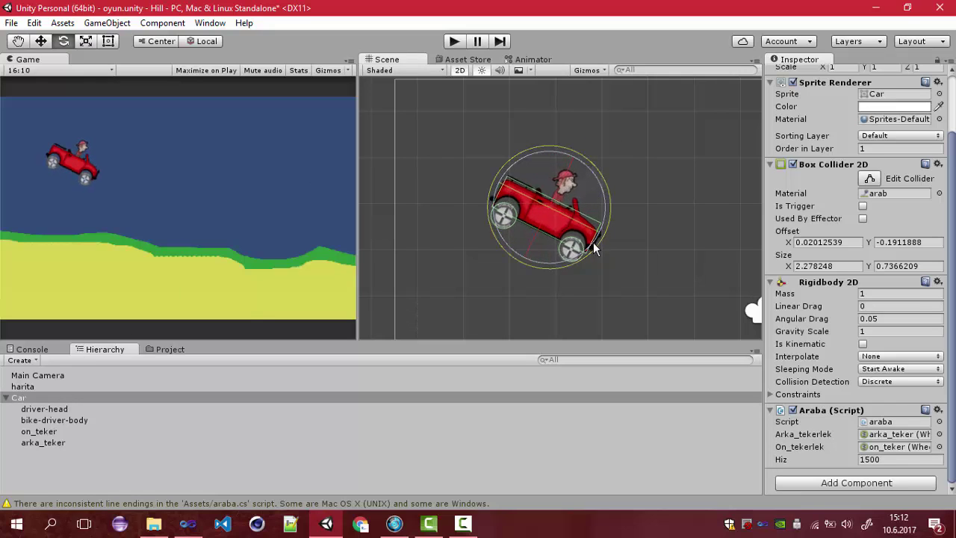
{"action": "mouse_move", "coordinate": [592, 256]}
{"action": "left_mouse_down"}
{"action": "mouse_move", "coordinate": [601, 204]}
{"action": "mouse_move", "coordinate": [190, 84]}
{"action": "mouse_move", "coordinate": [572, 377]}
{"action": "left_mouse_up"}
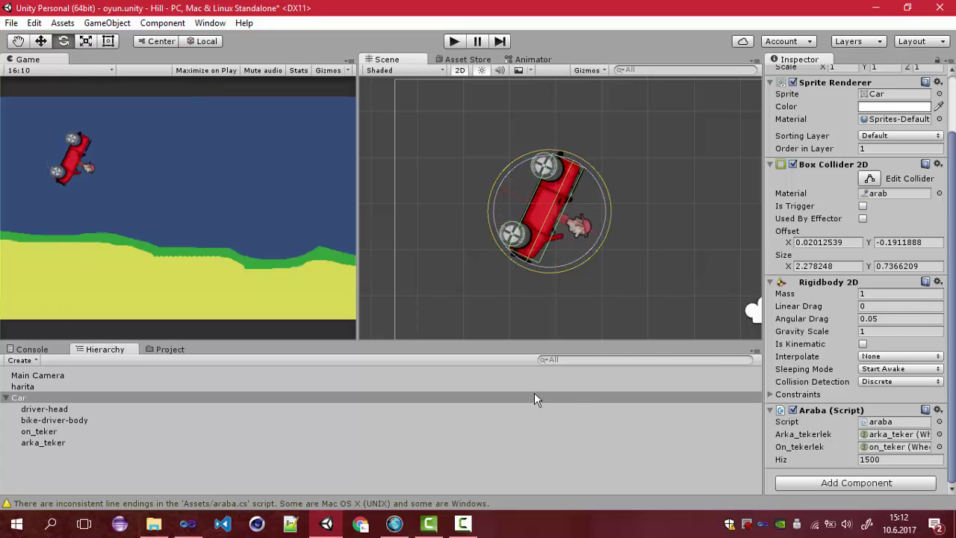
{"action": "mouse_move", "coordinate": [571, 377]}
{"action": "left_mouse_down"}
{"action": "mouse_move", "coordinate": [95, 26]}
{"action": "mouse_move", "coordinate": [125, 278]}
{"action": "mouse_move", "coordinate": [658, 89]}
{"action": "mouse_move", "coordinate": [575, 341]}
{"action": "left_mouse_up"}
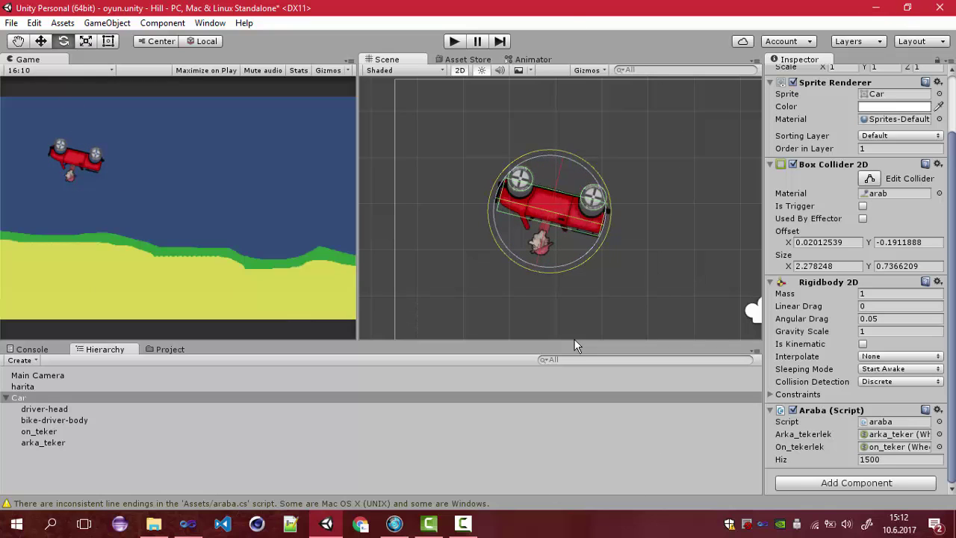
{"action": "mouse_move", "coordinate": [575, 341]}
{"action": "left_mouse_down"}
{"action": "mouse_move", "coordinate": [813, 480]}
{"action": "mouse_move", "coordinate": [660, 22]}
{"action": "mouse_move", "coordinate": [636, 37]}
{"action": "left_mouse_up"}
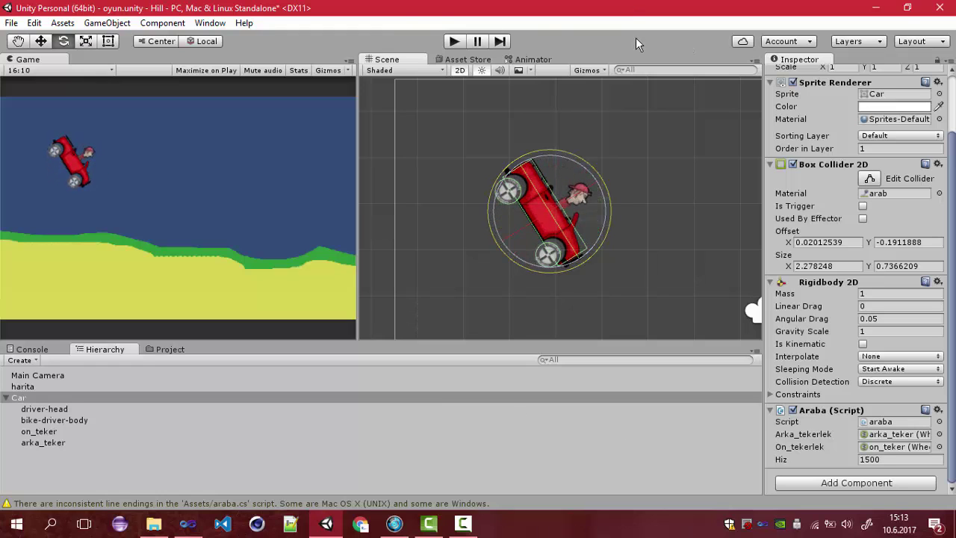
{"action": "mouse_move", "coordinate": [635, 38]}
{"action": "left_mouse_down"}
{"action": "mouse_move", "coordinate": [536, 120]}
{"action": "mouse_move", "coordinate": [458, 120]}
{"action": "left_mouse_up"}
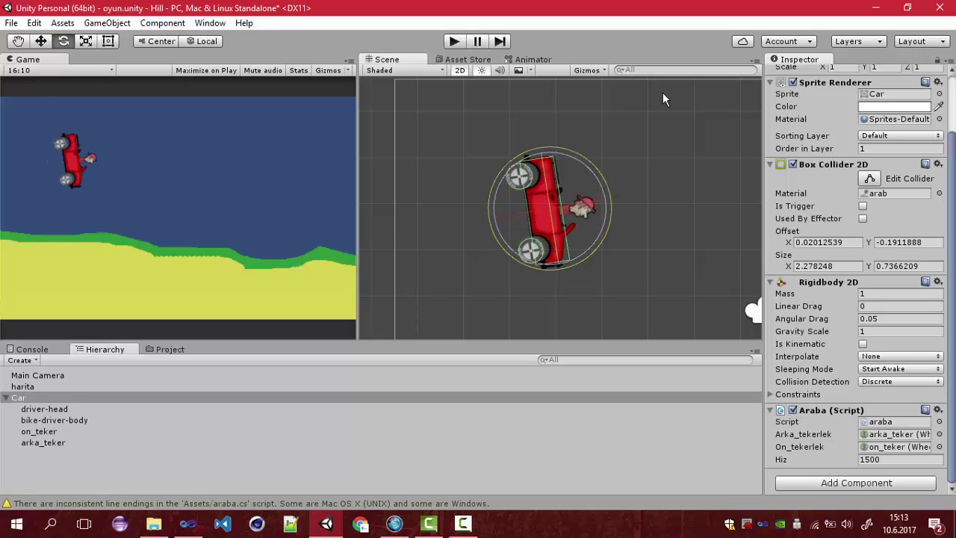
{"action": "left_click", "coordinate": [629, 140]}
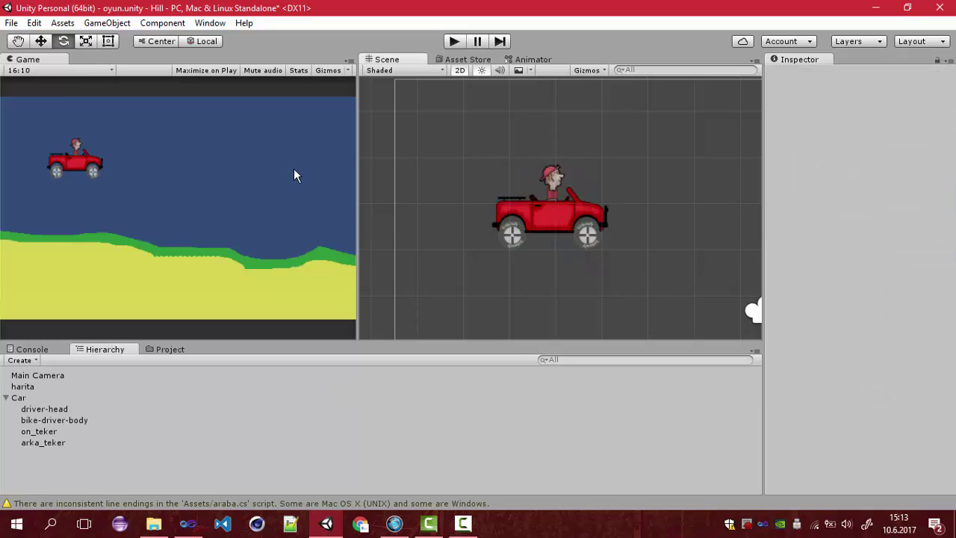
{"action": "left_click", "coordinate": [187, 524]}
- Declare private float fields rot_ilk, rot_mevcut and rot_son below the hareket field
{"action": "scroll", "coordinate": [254, 224], "scroll_direction": "up", "scroll_amount": 7}
{"action": "left_click", "coordinate": [222, 210]}
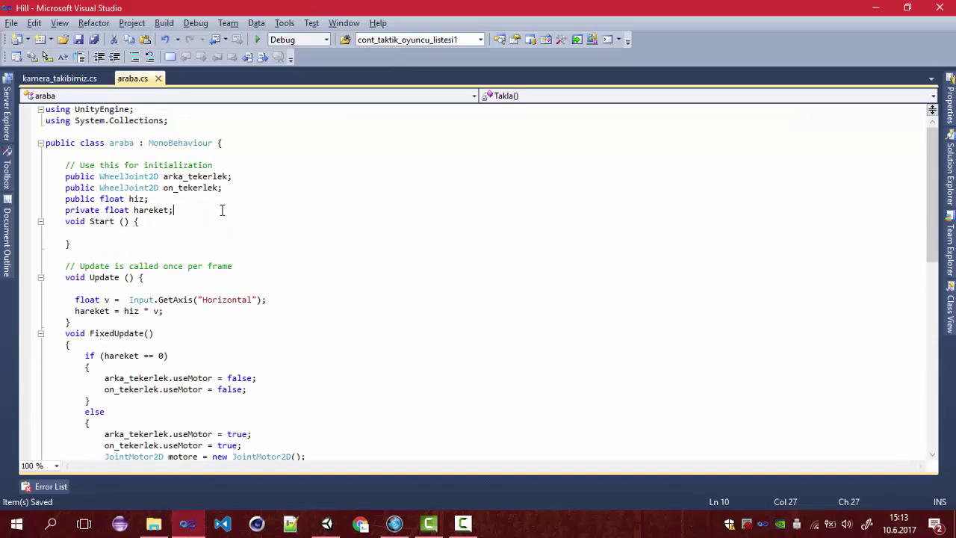
{"action": "key", "text": "Return"}
{"action": "type", "text": "private r"}
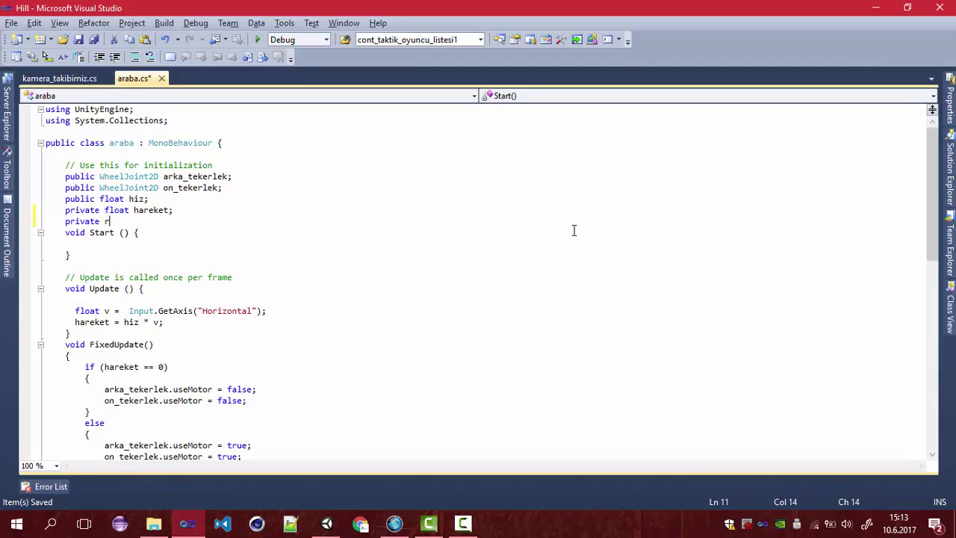
{"action": "type", "text": "ot_fi"}
{"action": "key", "text": "BackSpace"}
{"action": "key", "text": "BackSpace"}
{"action": "key", "text": "BackSpace"}
{"action": "key", "text": "BackSpace"}
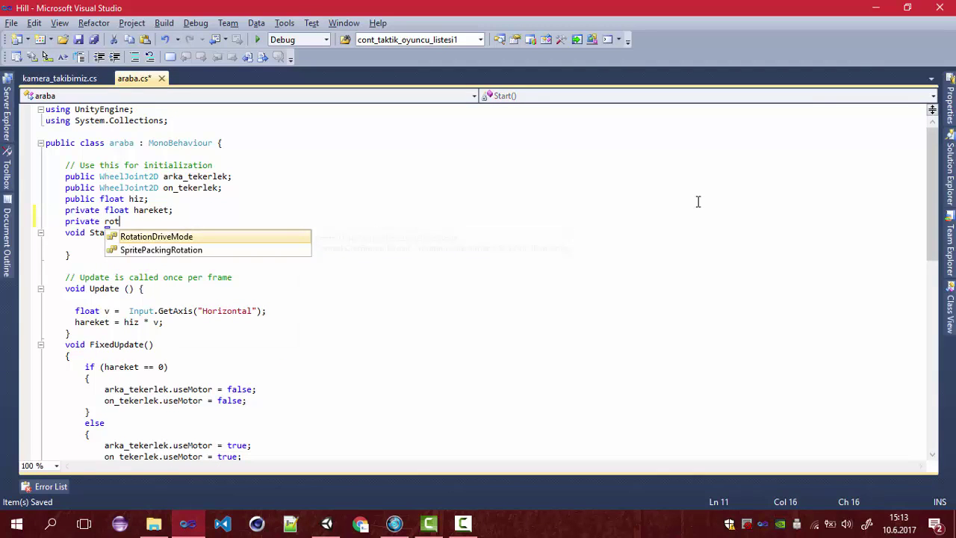
{"action": "key", "text": "BackSpace"}
{"action": "key", "text": "BackSpace"}
{"action": "type", "text": "float "}
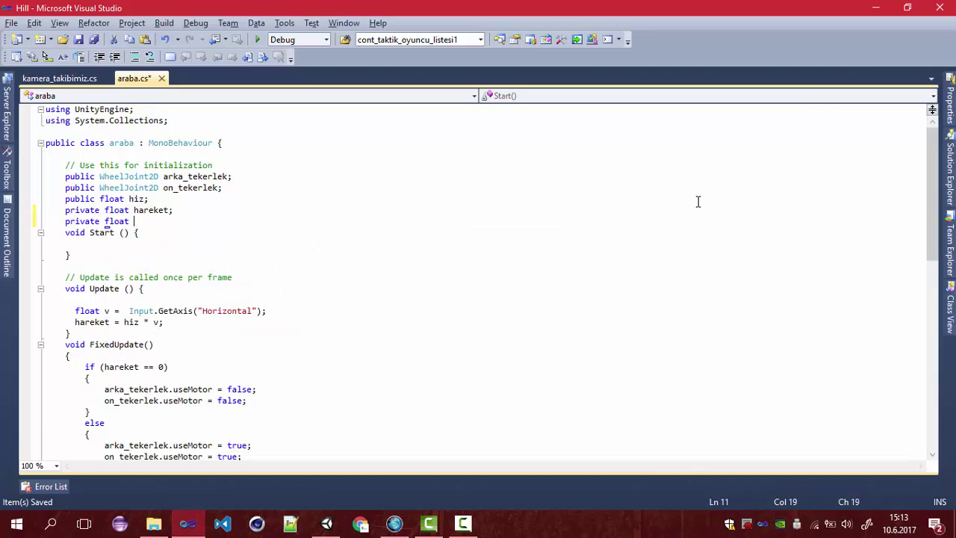
{"action": "type", "text": "rot_ilk;"}
{"action": "key", "text": "Return"}
{"action": "type", "text": "private f"}
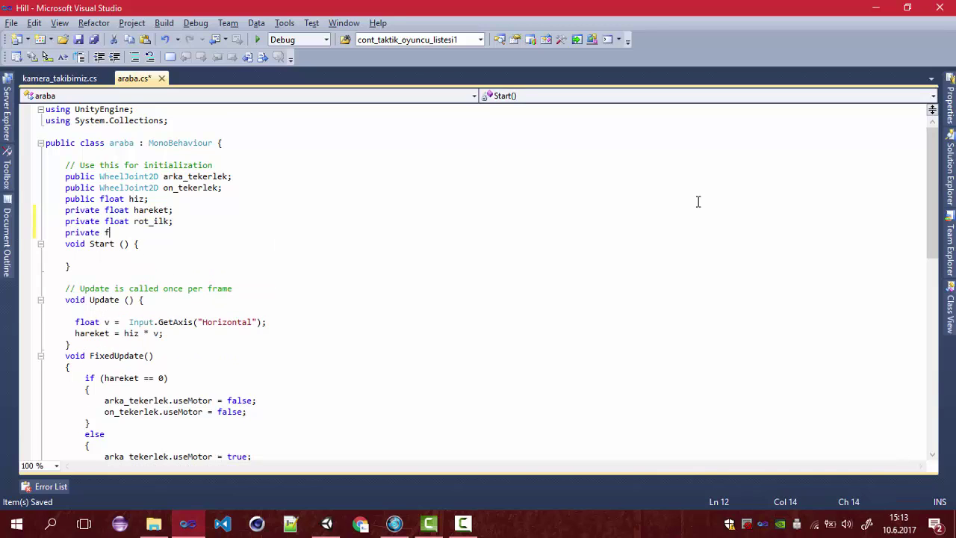
{"action": "type", "text": "loat ro"}
{"action": "type", "text": "t_mev"}
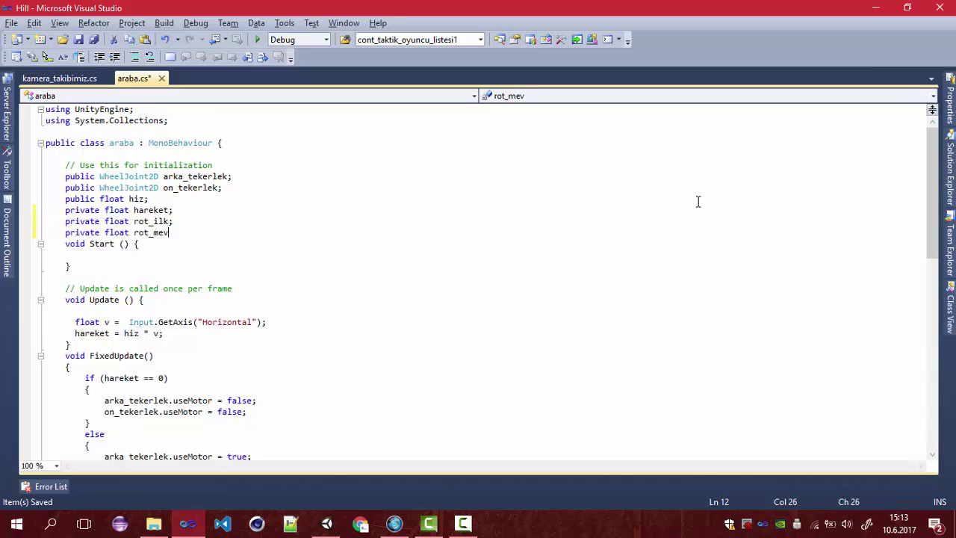
{"action": "type", "text": "cut;"}
{"action": "key", "text": "Return"}
{"action": "type", "text": "pr"}
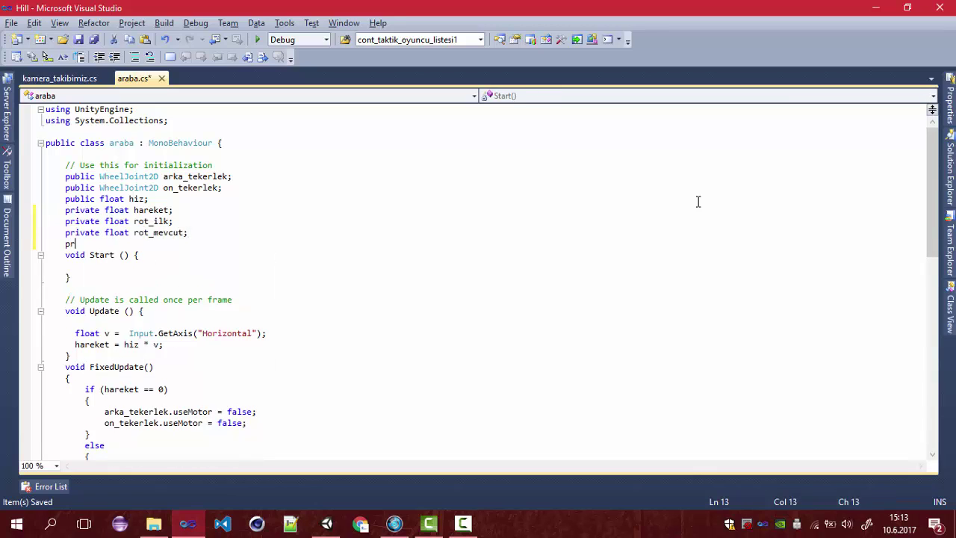
{"action": "type", "text": "ivate float"}
{"action": "type", "text": " rot_so"}
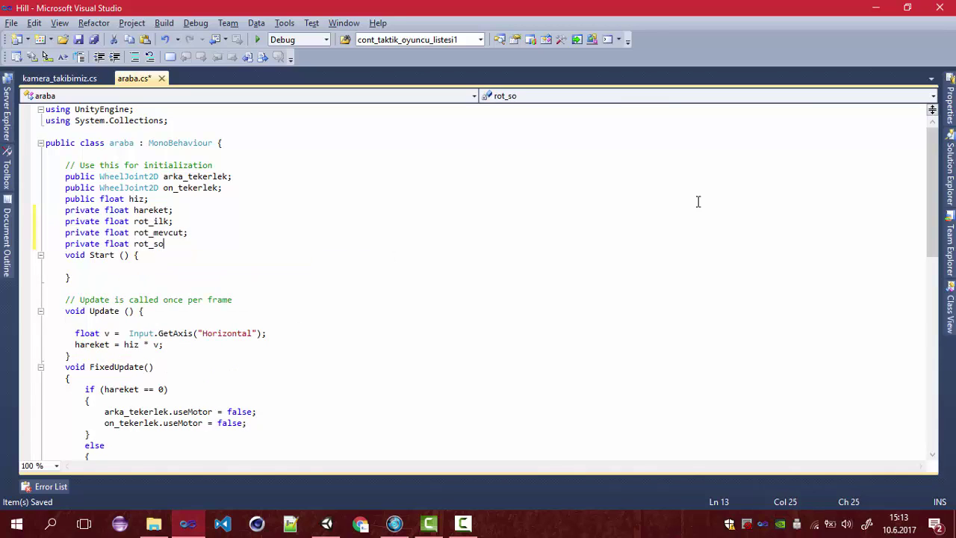
{"action": "type", "text": "n;"}
{"action": "scroll", "coordinate": [794, 381], "scroll_direction": "down", "scroll_amount": 8}
- At the start of Takla(), store the car's z euler rotation in rot_mevcut
{"action": "scroll", "coordinate": [793, 381], "scroll_direction": "down", "scroll_amount": 3}
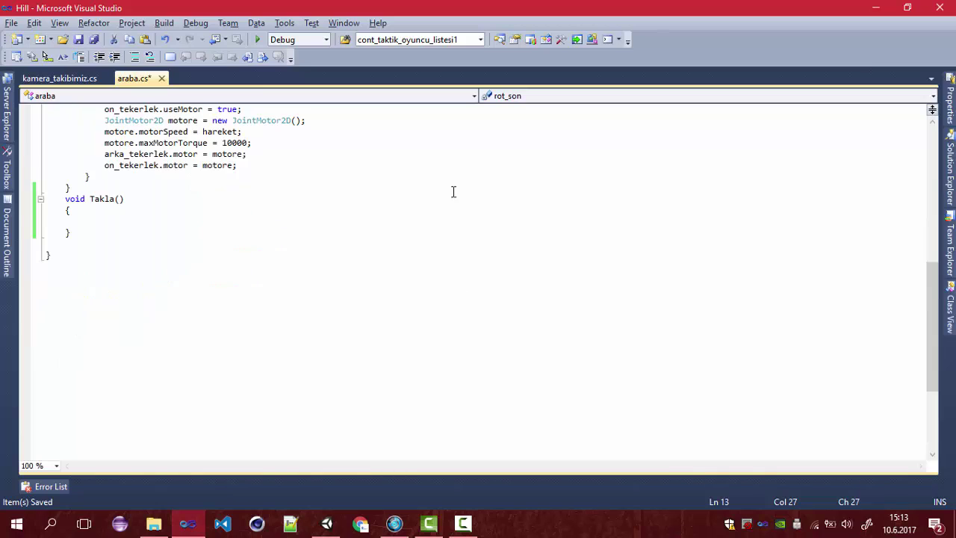
{"action": "left_click", "coordinate": [133, 221]}
{"action": "type", "text": "mev"}
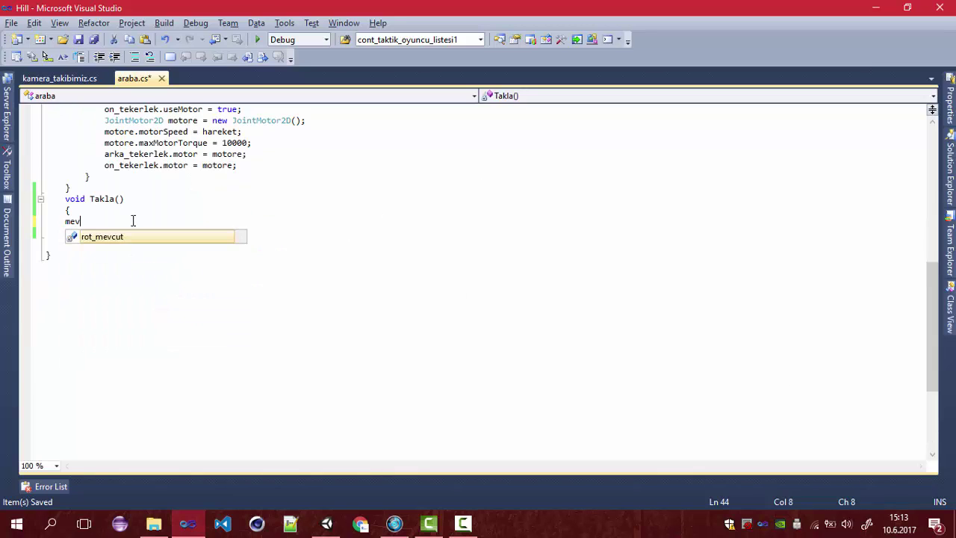
{"action": "key", "text": "Tab"}
{"action": "type", "text": "= t"}
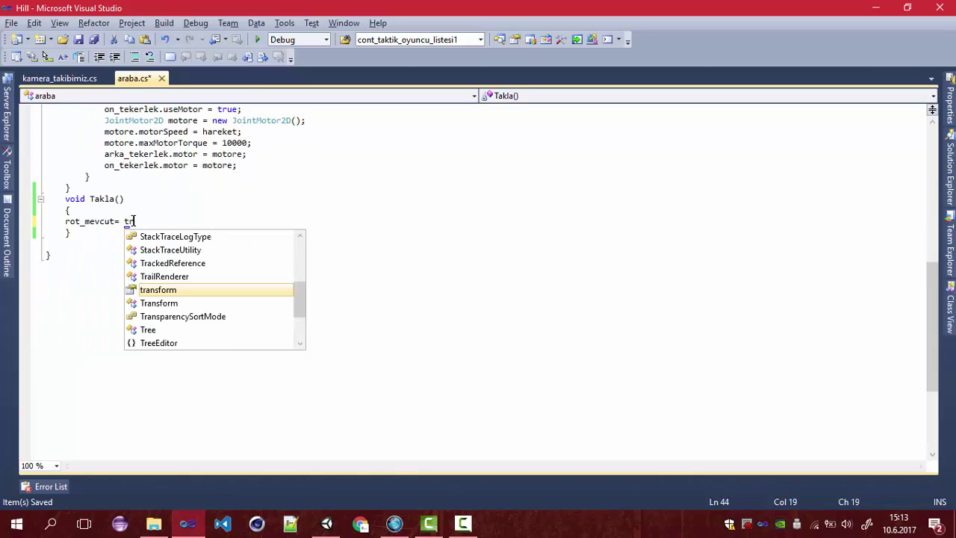
{"action": "type", "text": ".ro"}
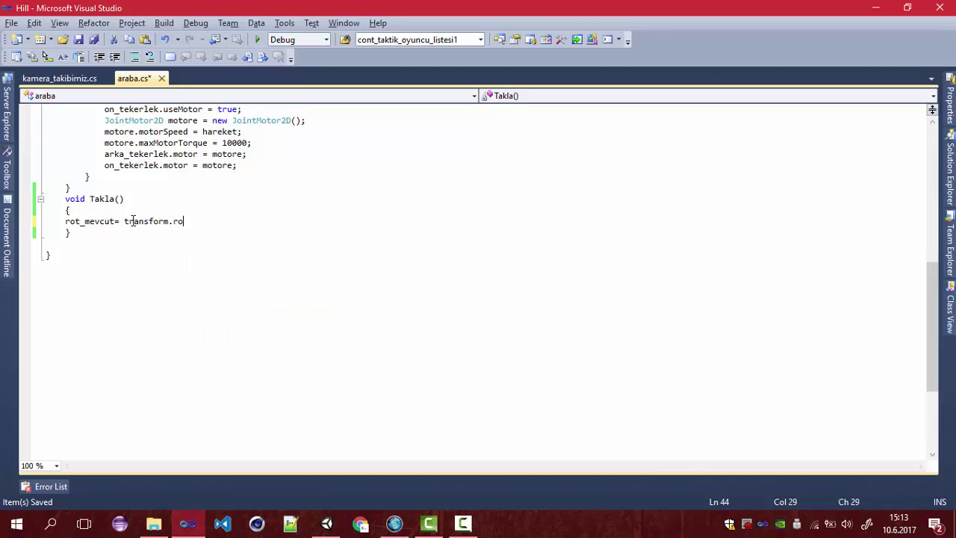
{"action": "type", "text": ".e.z;"}
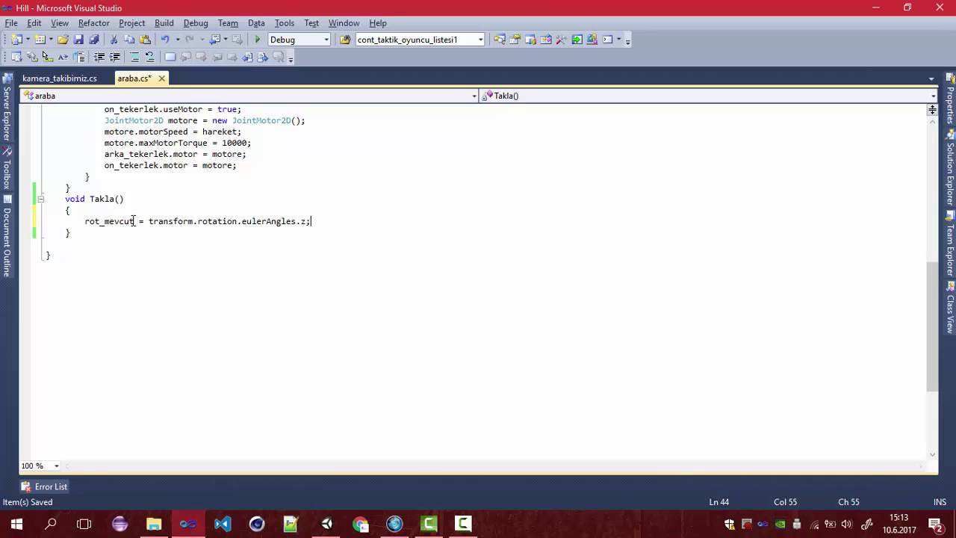
{"action": "key", "text": "Return"}
- Add an if block that checks rot_son < rot_mevcut
{"action": "type", "text": "if("}
{"action": "type", "text": "ro"}
{"action": "key", "text": "Tab"}
{"action": "type", "text": "<"}
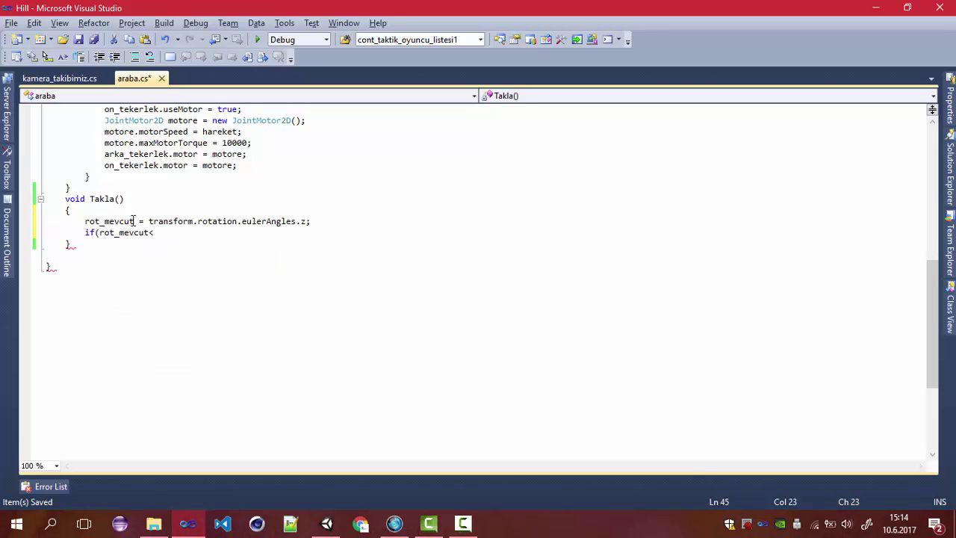
{"action": "type", "text": "rot_mevcu"}
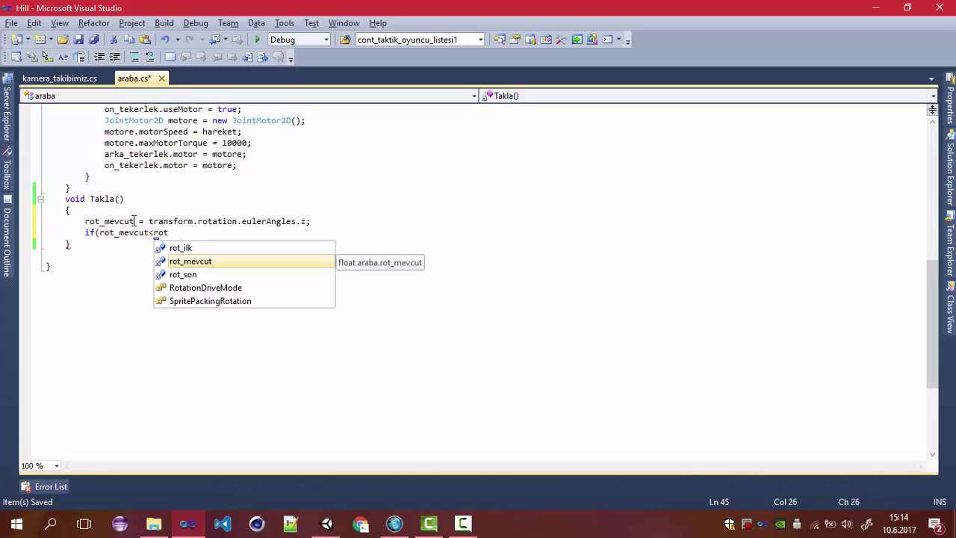
{"action": "key", "text": "Escape"}
{"action": "key", "text": "BackSpace"}
{"action": "key", "text": "BackSpace"}
{"action": "key", "text": "BackSpace"}
{"action": "key", "text": "BackSpace"}
{"action": "key", "text": "BackSpace"}
{"action": "key", "text": "BackSpace"}
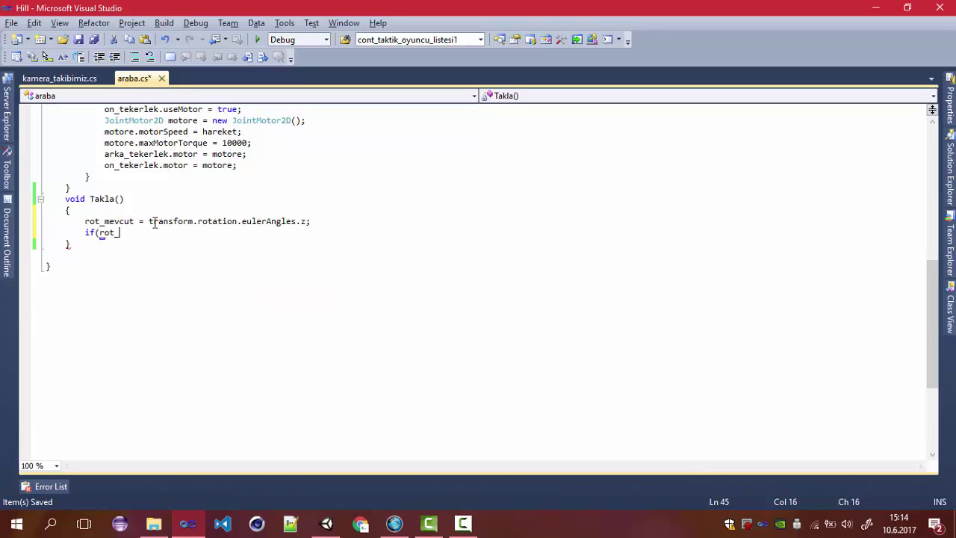
{"action": "type", "text": "son"}
{"action": "type", "text": "<rot_so"}
{"action": "key", "text": "BackSpace"}
{"action": "key", "text": "BackSpace"}
{"action": "key", "text": "BackSpace"}
{"action": "type", "text": "_mevcut"}
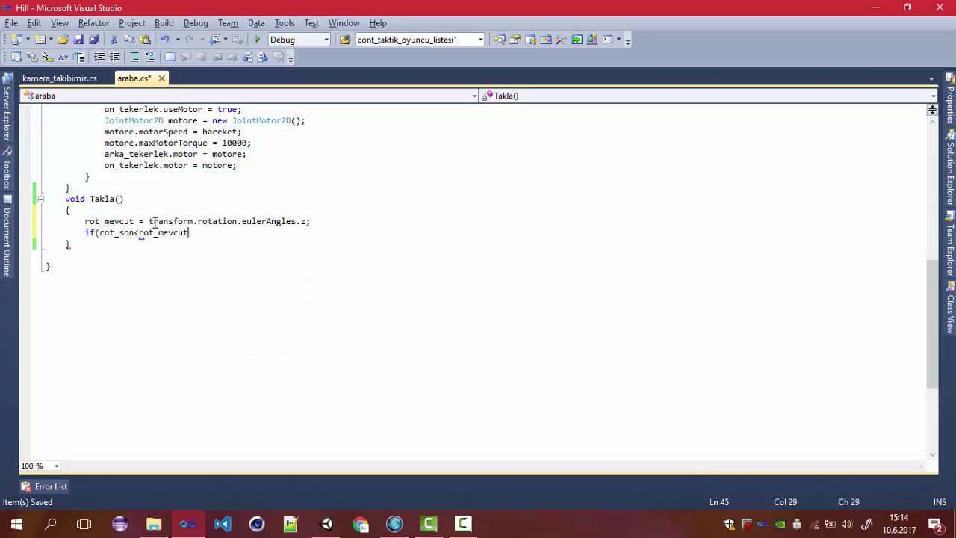
{"action": "type", "text": ")"}
{"action": "key", "text": "Return"}
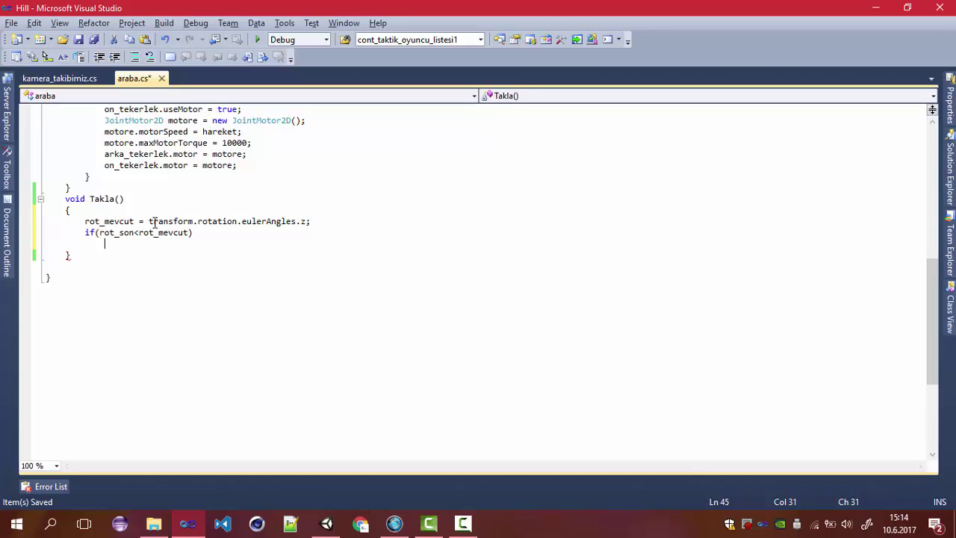
{"action": "type", "text": "{ }"}
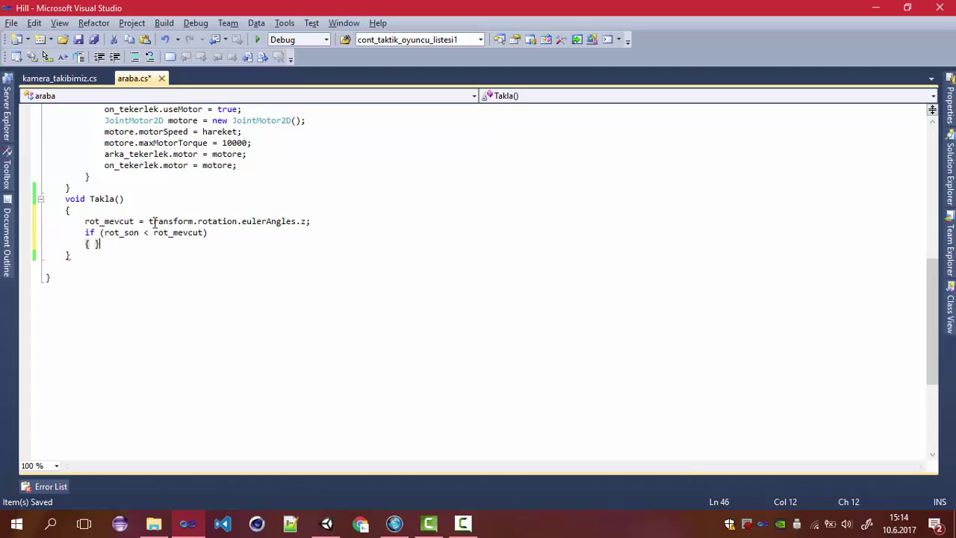
{"action": "key", "text": "Left"}
{"action": "key", "text": "Return"}
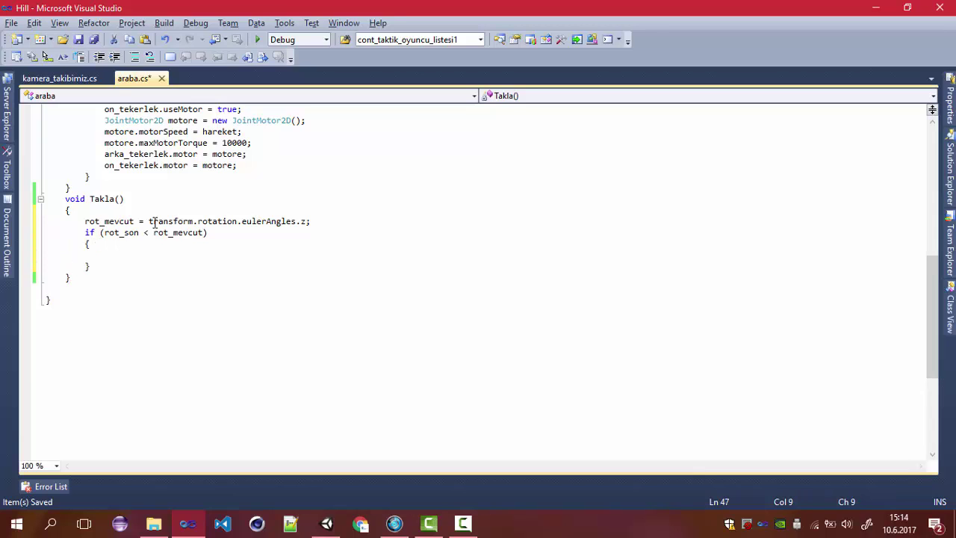
- Inside that block, set rot_ilk = rot_mevcut; and save the script
{"action": "type", "text": "r"}
{"action": "type", "text": "o"}
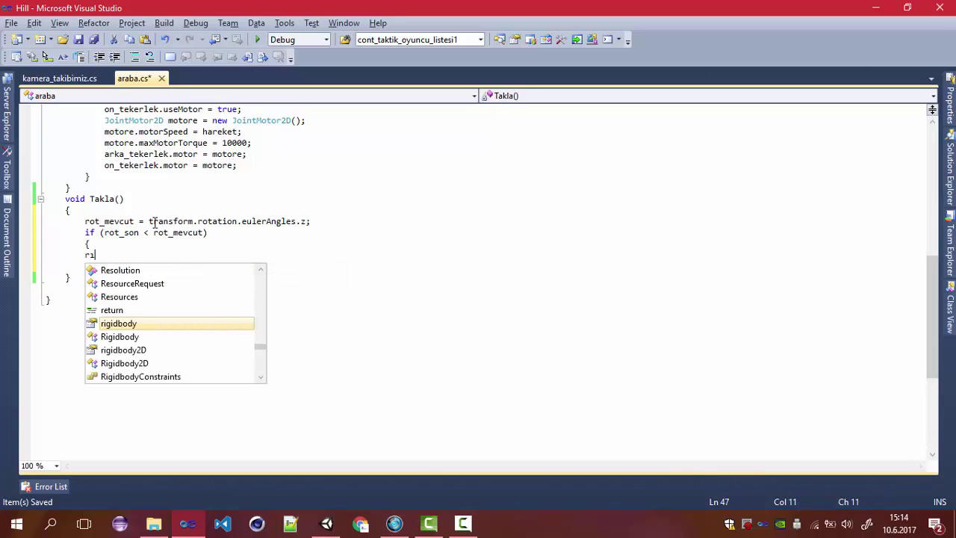
{"action": "key", "text": "Up"}
{"action": "key", "text": "Up"}
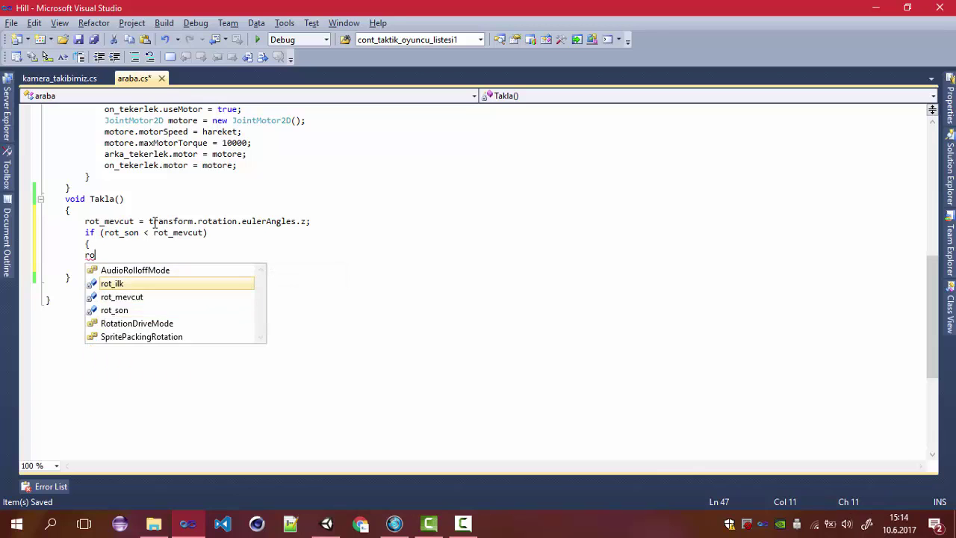
{"action": "type", "text": "t_ilk=rot"}
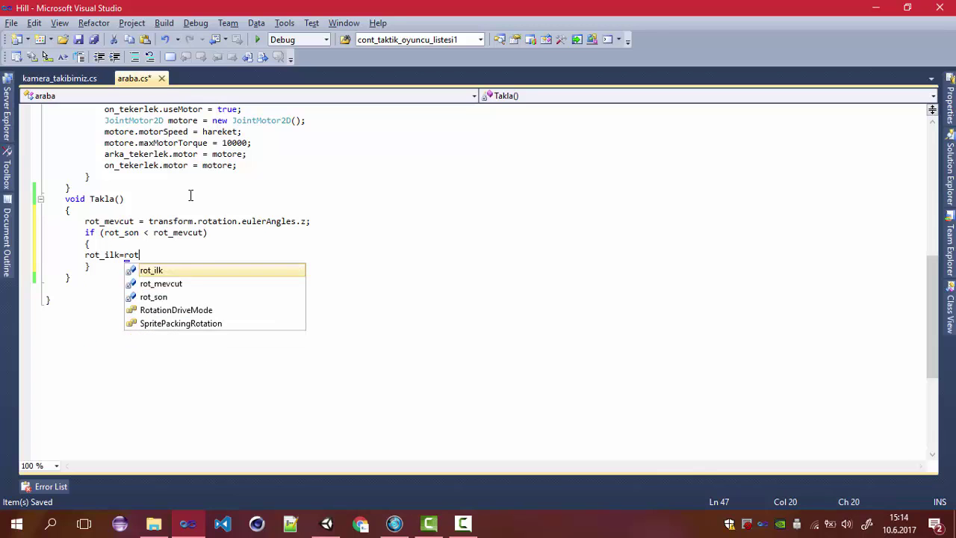
{"action": "key", "text": "Escape"}
{"action": "type", "text": "_mevcut;"}
{"action": "key", "text": "ctrl+s"}
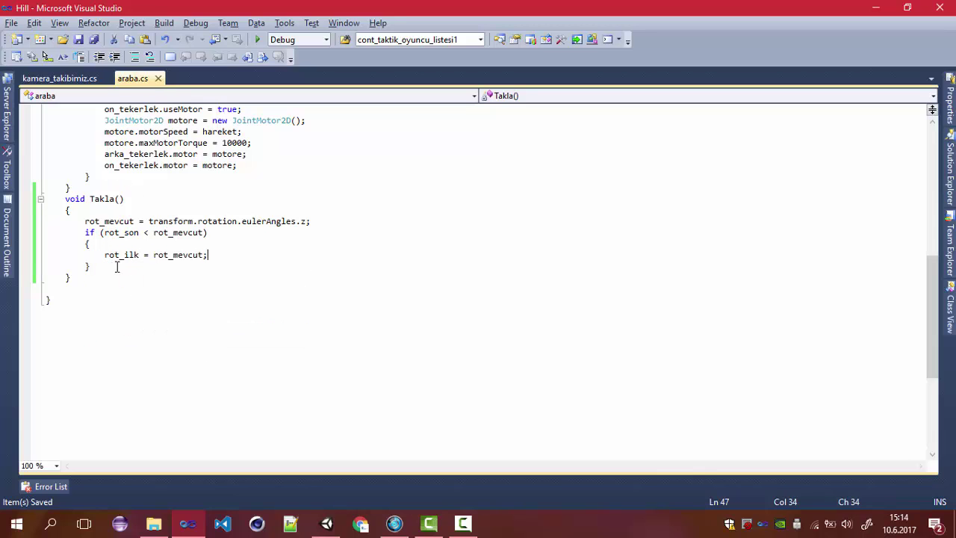
- Add a second if block for rot_ilk - rot_mevcut > 300
{"action": "left_click", "coordinate": [113, 266]}
{"action": "key", "text": "Return"}
{"action": "type", "text": "if("}
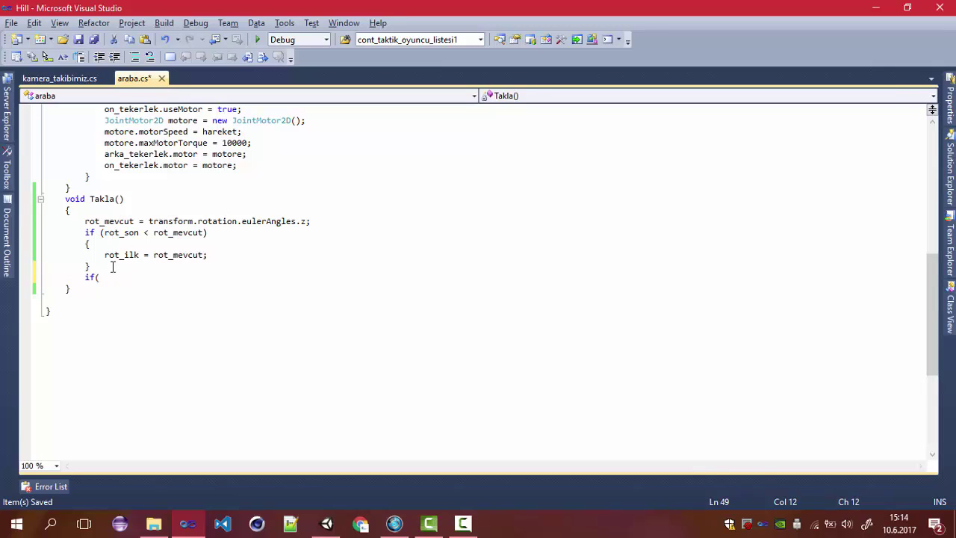
{"action": "type", "text": "f"}
{"action": "key", "text": "BackSpace"}
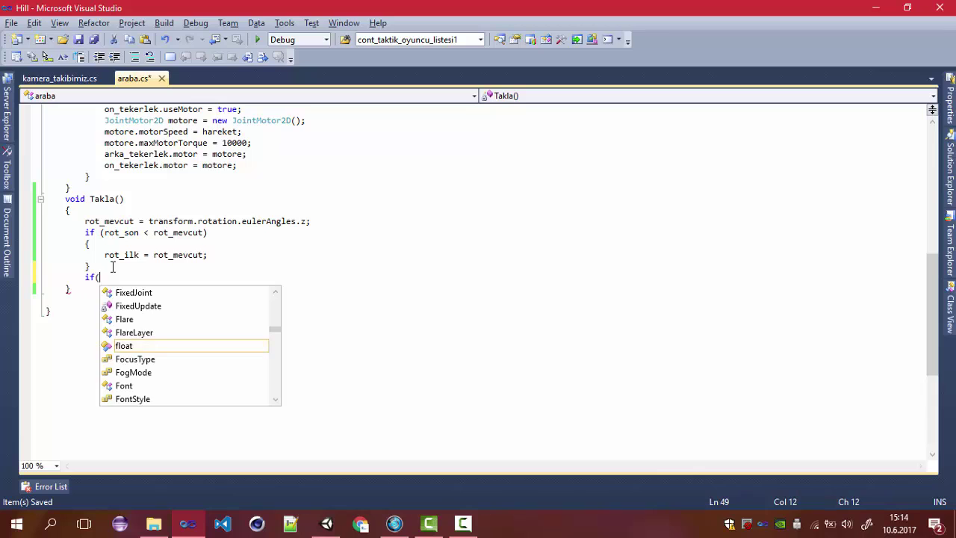
{"action": "type", "text": "rot"}
{"action": "key", "text": "Up"}
{"action": "key", "text": "Tab"}
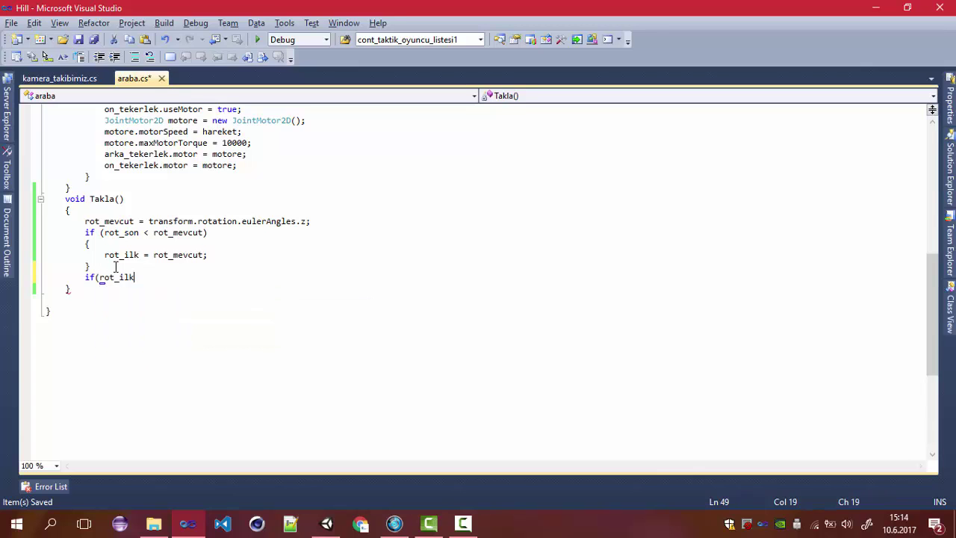
{"action": "type", "text": "-rot"}
{"action": "left_click", "coordinate": [188, 306]}
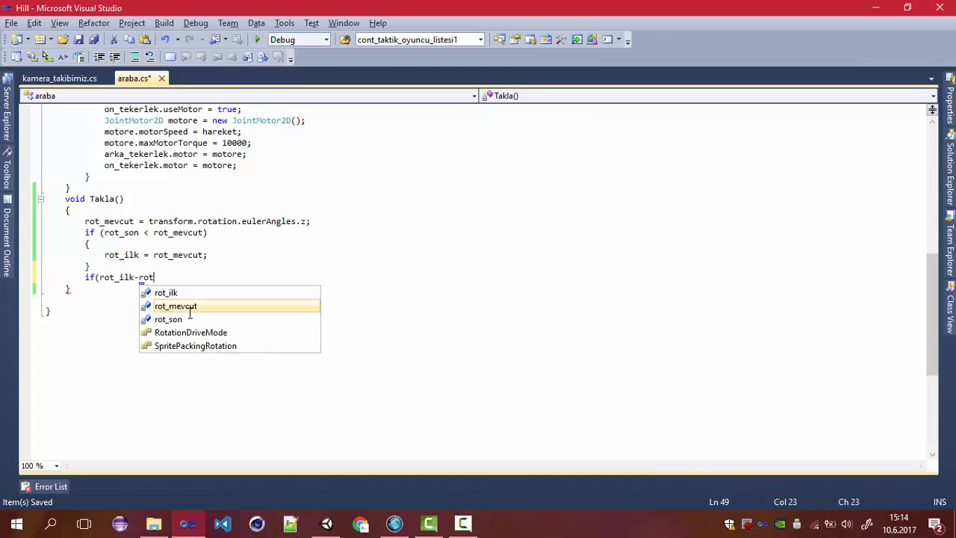
{"action": "double_click", "coordinate": [188, 306]}
{"action": "type", "text": "> 300"}
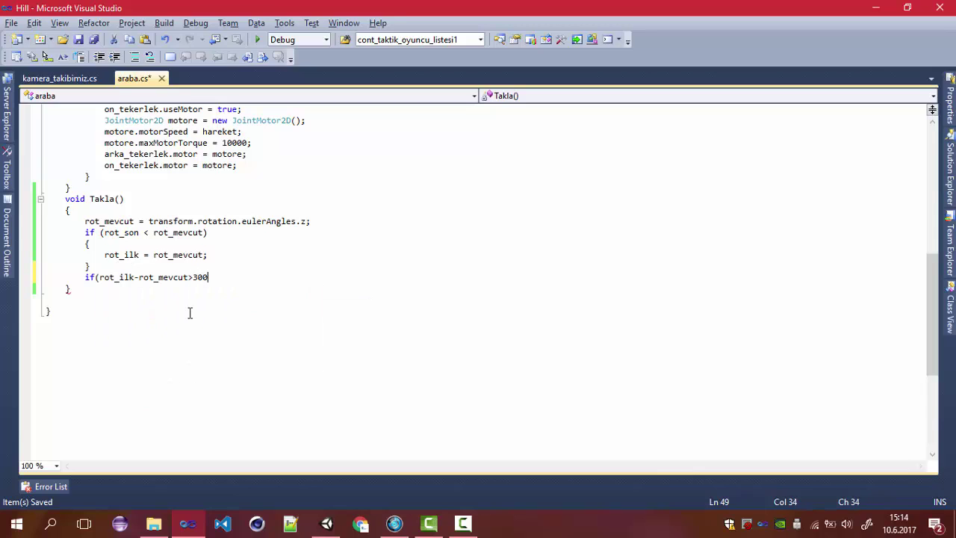
{"action": "type", "text": ")"}
{"action": "key", "text": "Return"}
{"action": "type", "text": "{ "}
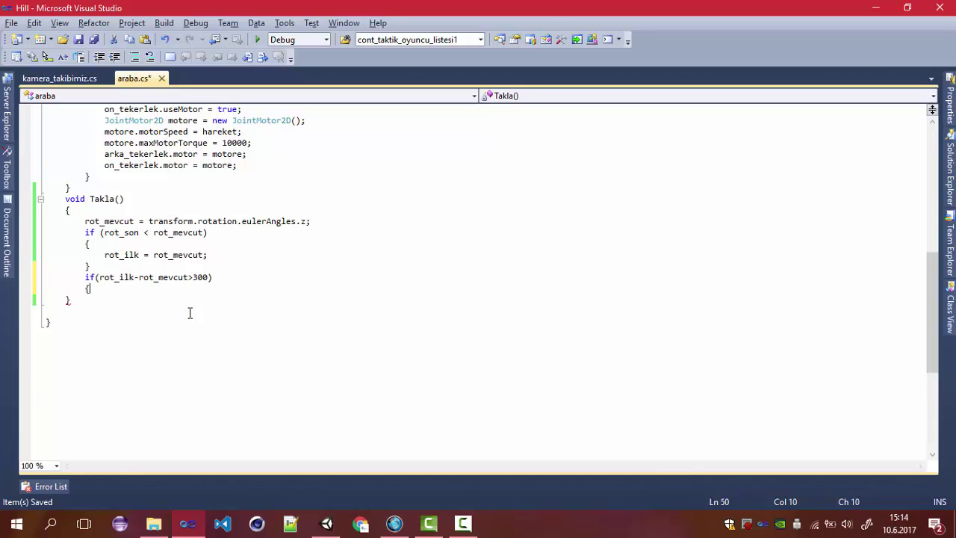
{"action": "type", "text": "}"}
{"action": "key", "text": "Left"}
{"action": "key", "text": "Return"}
{"action": "key", "text": "Return"}
{"action": "key", "text": "Up"}
- Log "Takla" and reset rot_ilk to rot_mevcut there, then set rot_son = rot_mevcut after it
{"action": "type", "text": "de"}
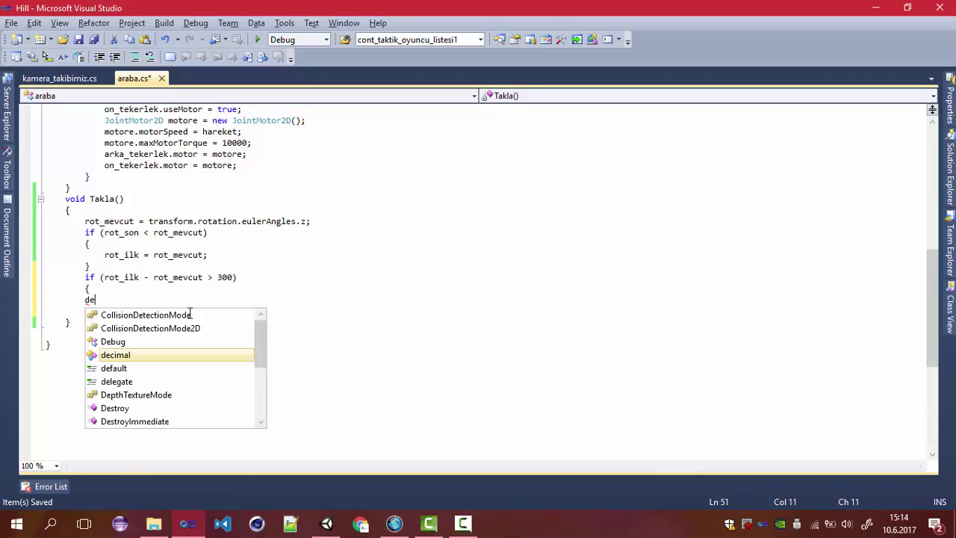
{"action": "type", "text": "b"}
{"action": "type", "text": "."}
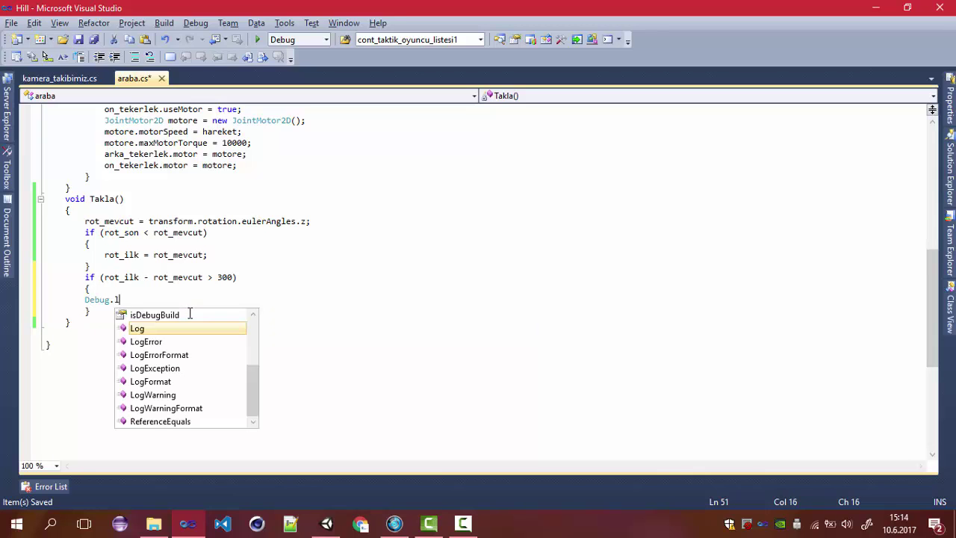
{"action": "type", "text": "Log(\""}
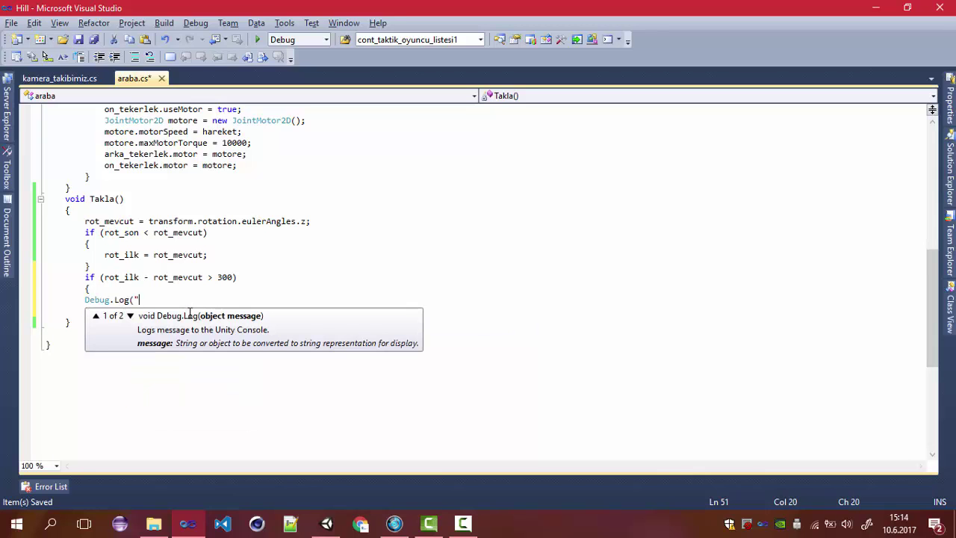
{"action": "type", "text": "Takl"}
{"action": "type", "text": "la\""}
{"action": "type", "text": ");"}
{"action": "key", "text": "Return"}
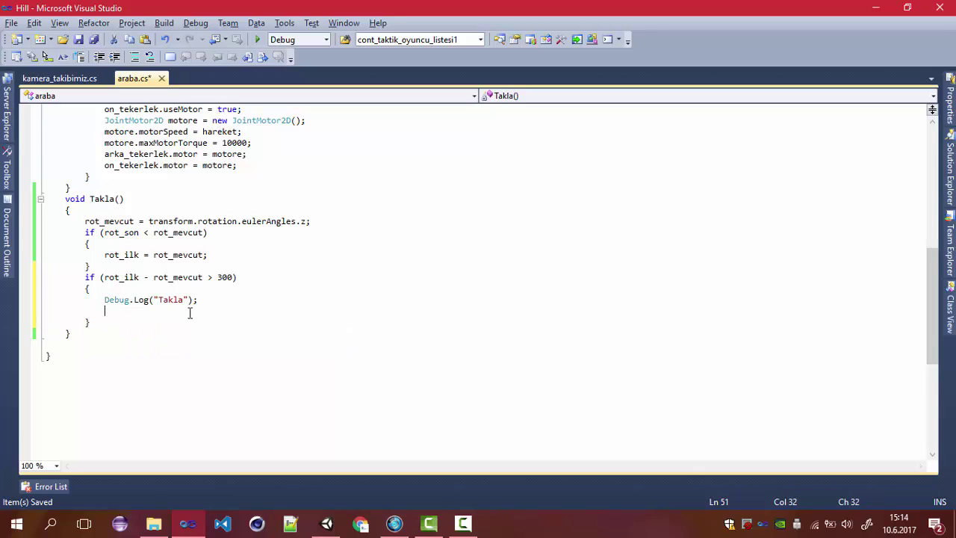
{"action": "type", "text": "r"}
{"action": "type", "text": "ot_i"}
{"action": "key", "text": "Tab"}
{"action": "type", "text": "=rot"}
{"action": "key", "text": "Down"}
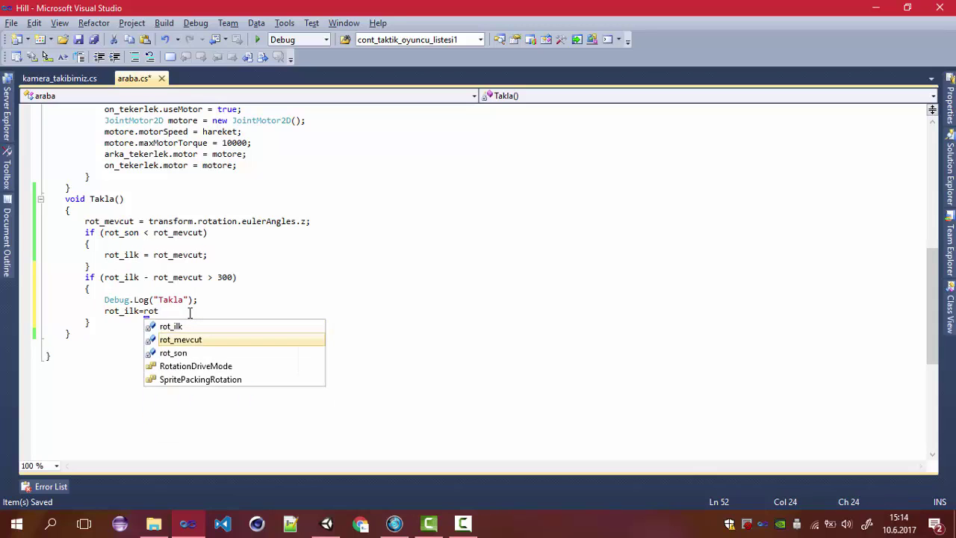
{"action": "type", "text": "_mevcut;"}
{"action": "left_click", "coordinate": [114, 320]}
{"action": "key", "text": "Return"}
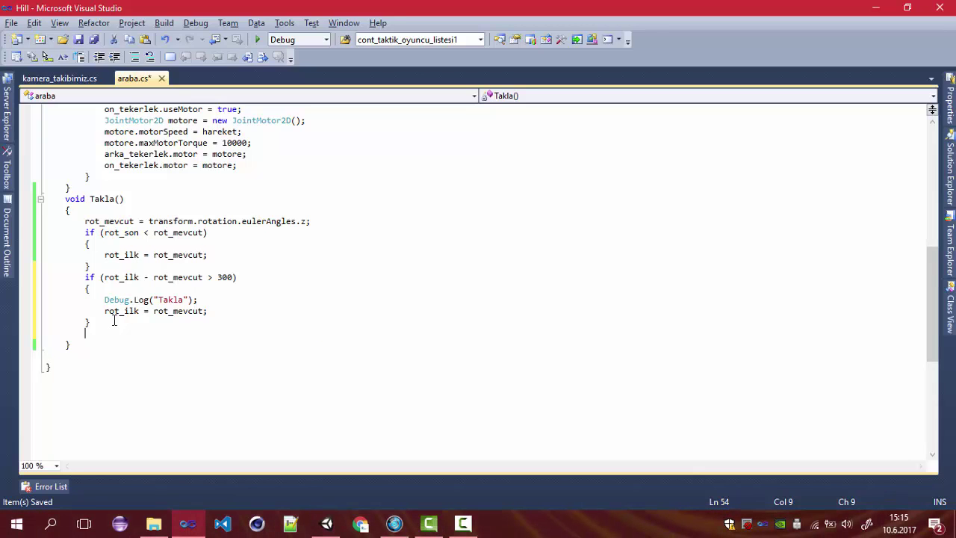
{"action": "type", "text": "r"}
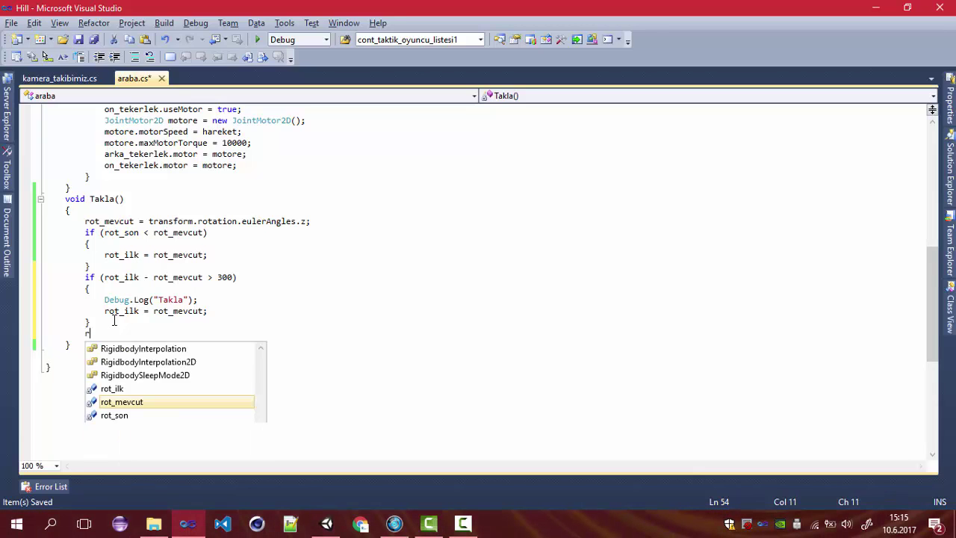
{"action": "type", "text": "ot_"}
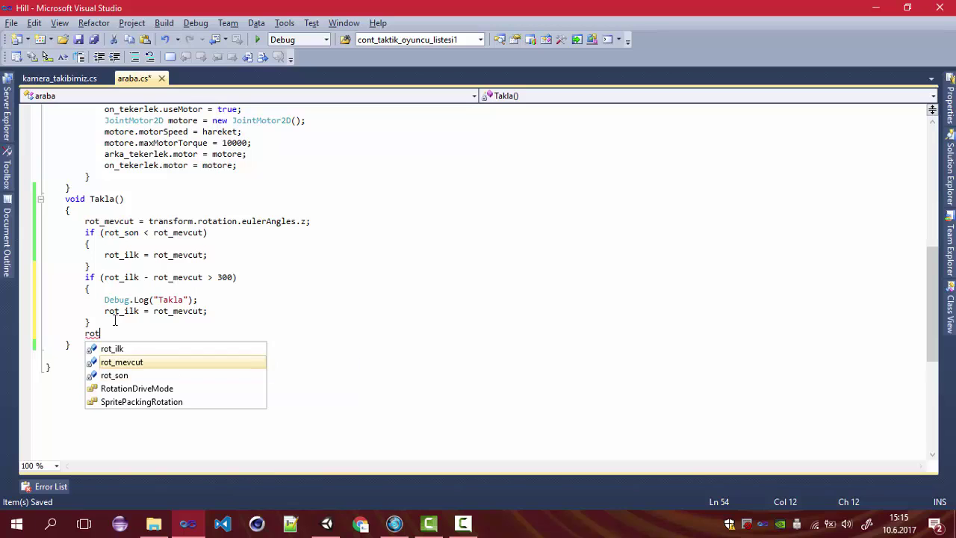
{"action": "type", "text": "son = "}
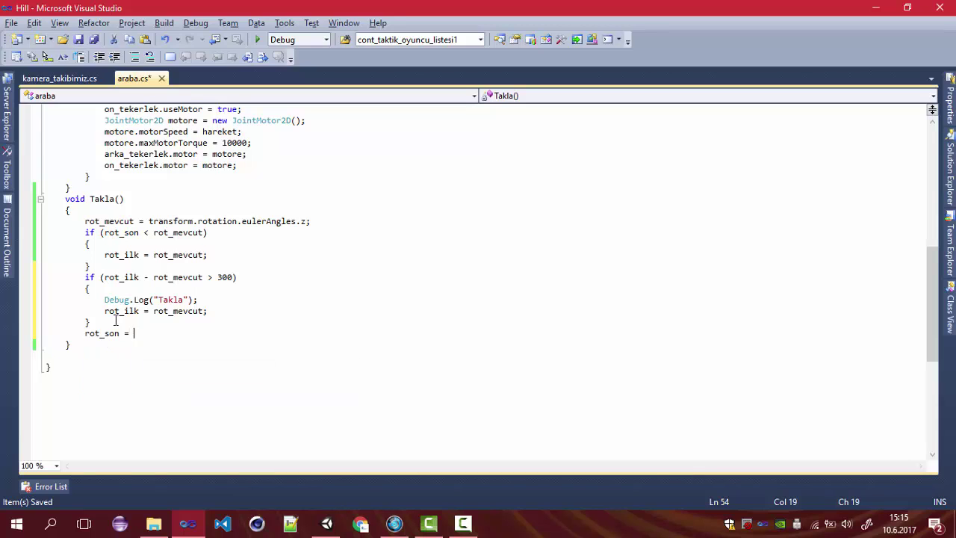
{"action": "type", "text": "rot_mevcut;"}
- After the first if block, add the condition else if (rot_son > rot_mevcut && rot_son - rot_mevcut > 100)
{"action": "left_click", "coordinate": [110, 269]}
{"action": "key", "text": "Return"}
{"action": "type", "text": "els"}
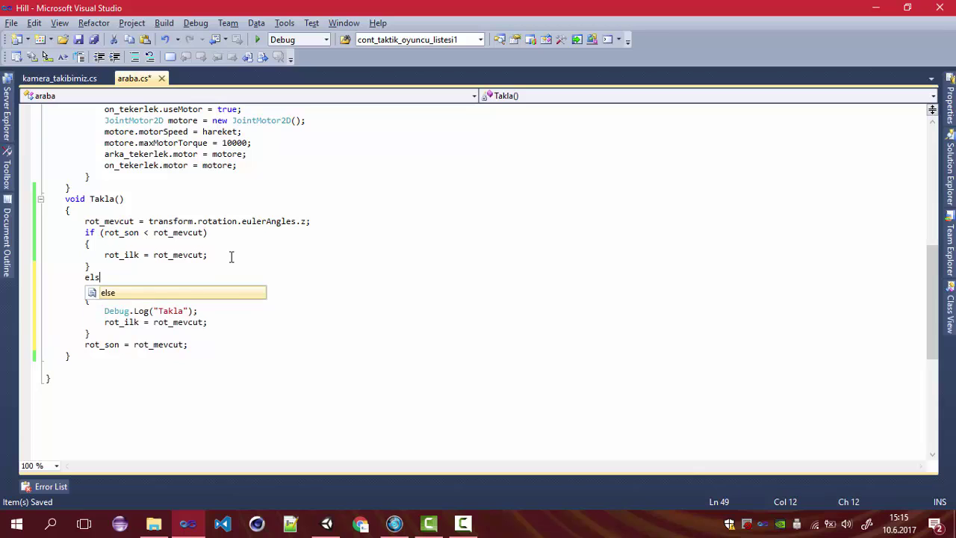
{"action": "type", "text": "e if("}
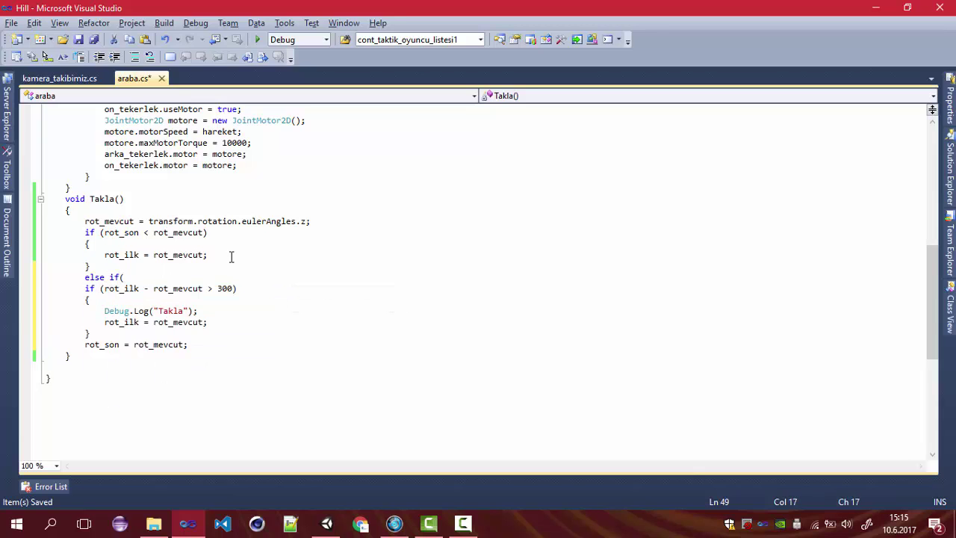
{"action": "type", "text": "rot"}
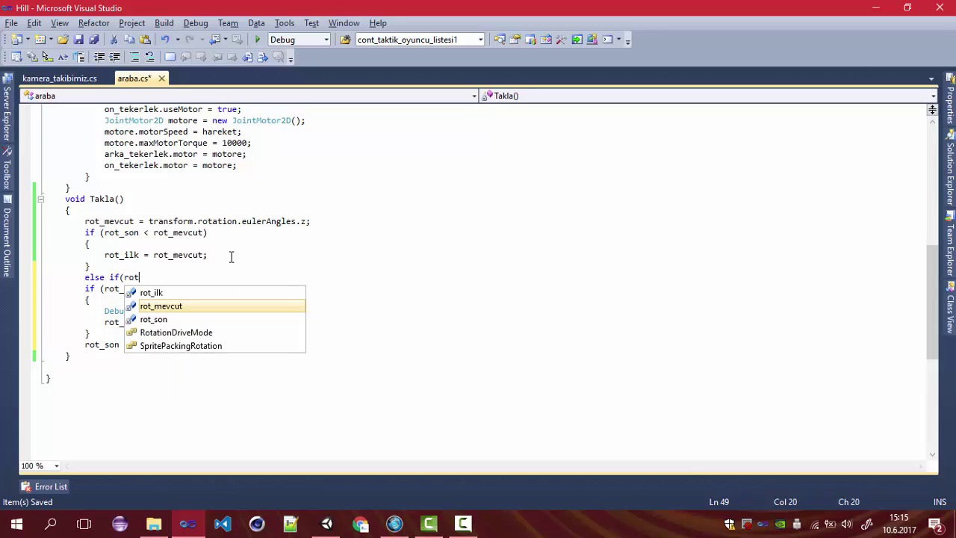
{"action": "key", "text": "Down"}
{"action": "key", "text": "Tab"}
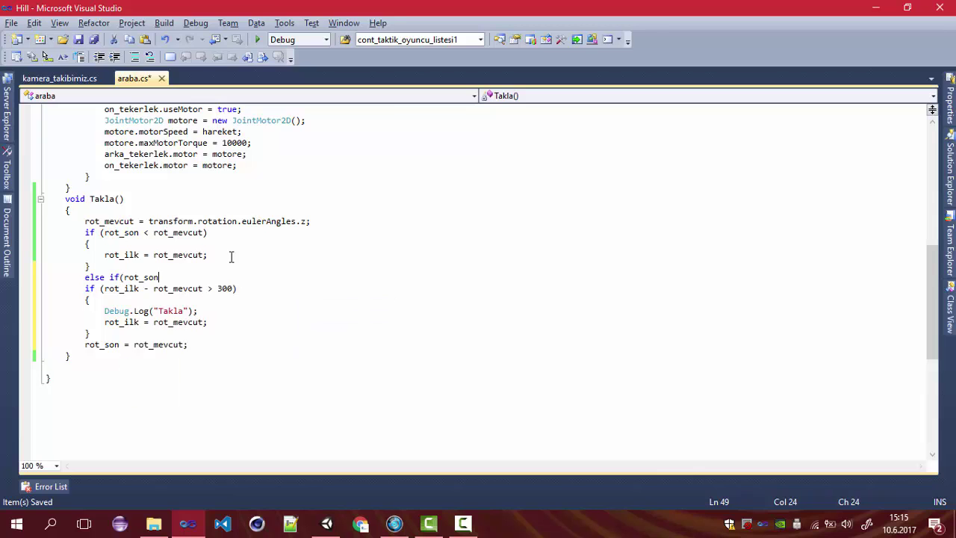
{"action": "key", "text": "ctrl+space"}
{"action": "key", "text": "Escape"}
{"action": "type", "text": "rot"}
{"action": "key", "text": "Up"}
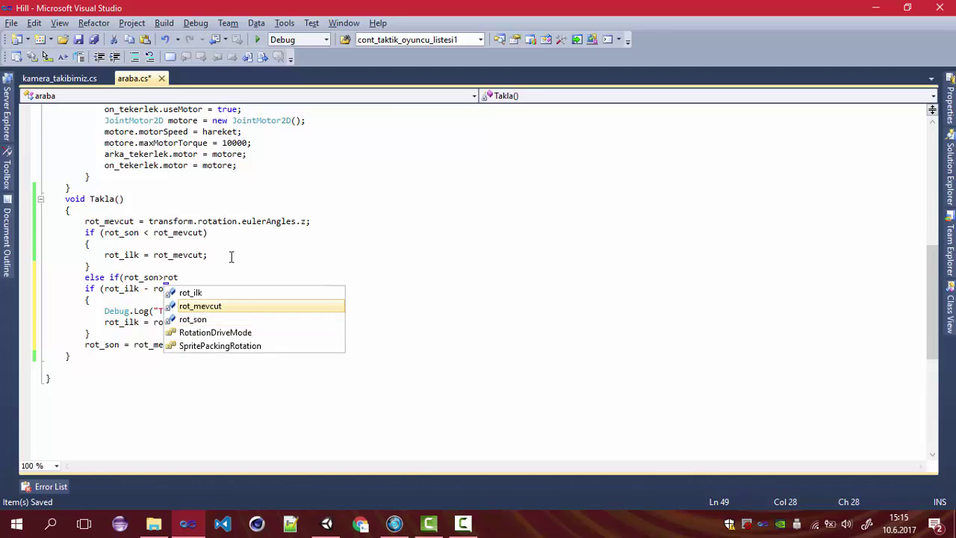
{"action": "key", "text": "space"}
{"action": "type", "text": "_mevcut &&r"}
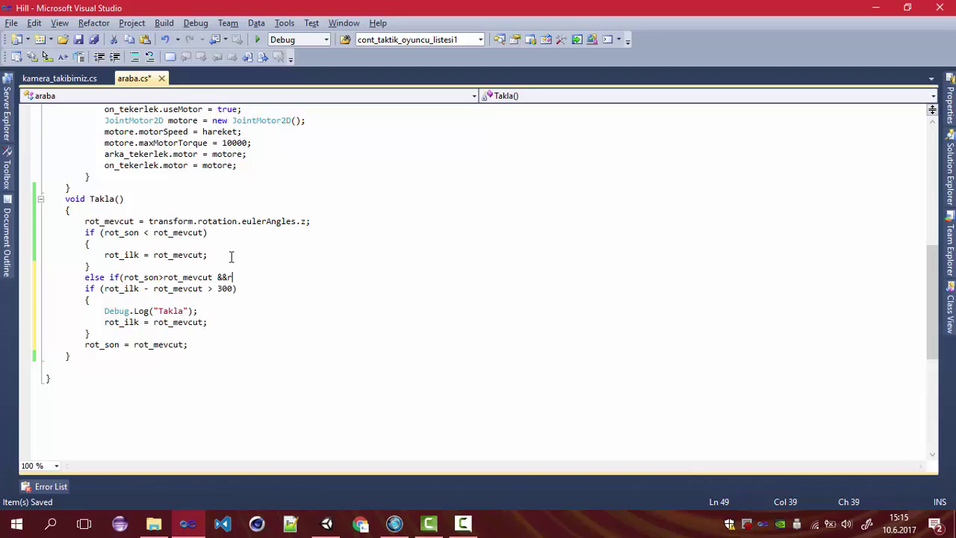
{"action": "type", "text": "o"}
{"action": "key", "text": "Down"}
{"action": "key", "text": "Tab"}
{"action": "type", "text": "-rot"}
{"action": "key", "text": "Up"}
{"action": "key", "text": "Tab"}
{"action": "type", "text": ">1"}
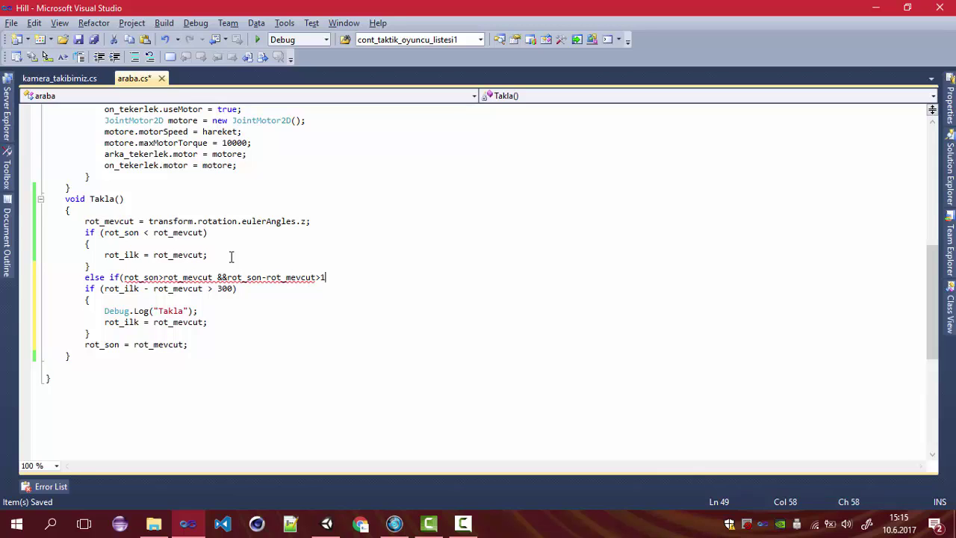
{"action": "type", "text": "00)"}
- Give the else-if a body setting rot_ilk = rot_mevcut; and select the whole Takla method
{"action": "key", "text": "Return"}
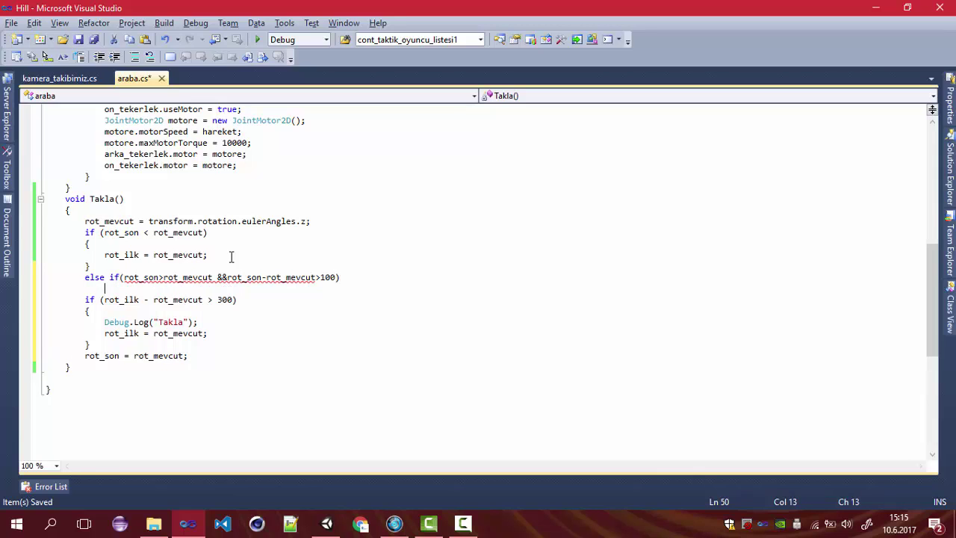
{"action": "type", "text": "{"}
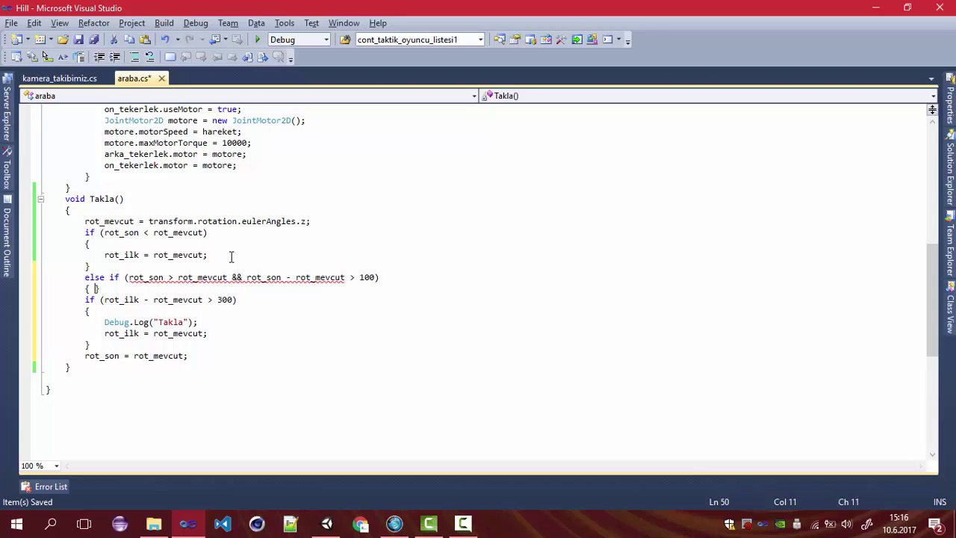
{"action": "key", "text": "Return"}
{"action": "type", "text": "r"}
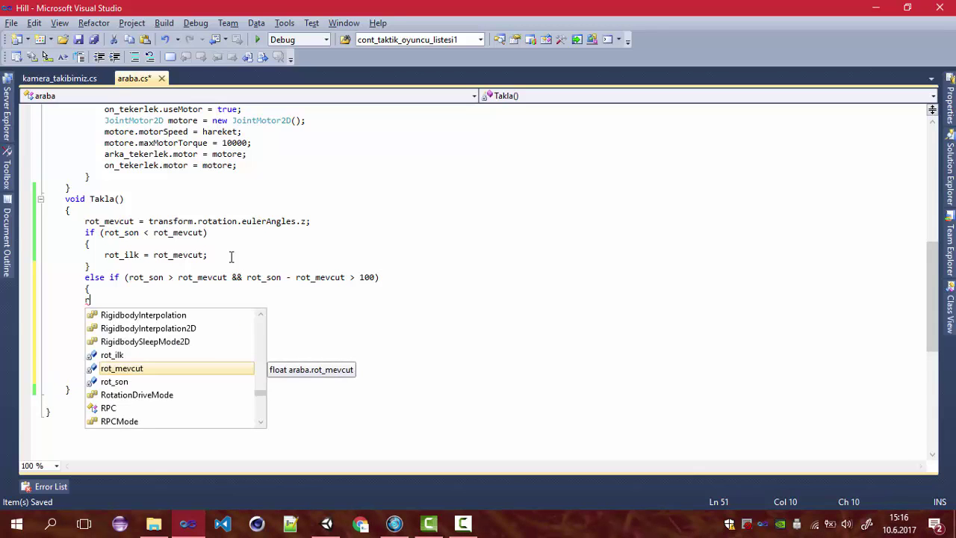
{"action": "type", "text": "=r"}
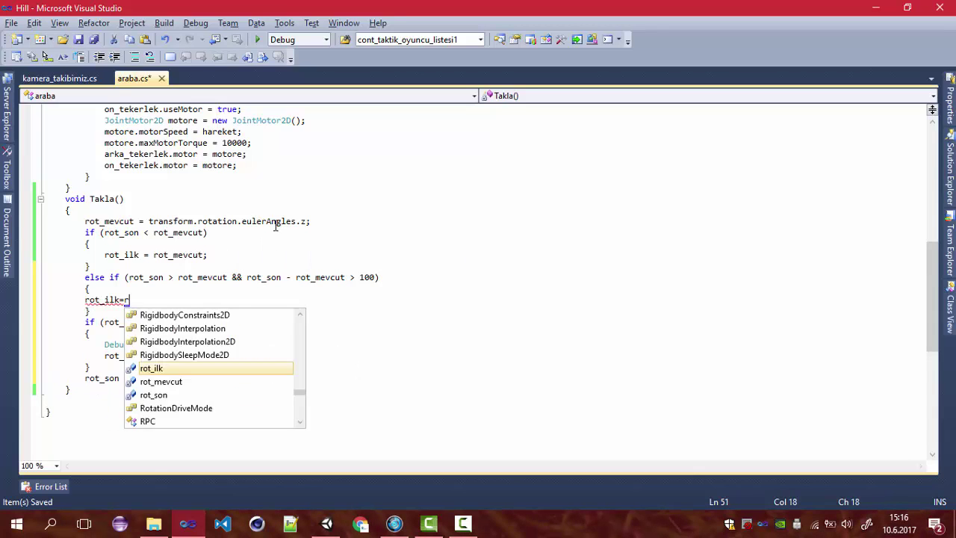
{"action": "type", "text": "ot_m;"}
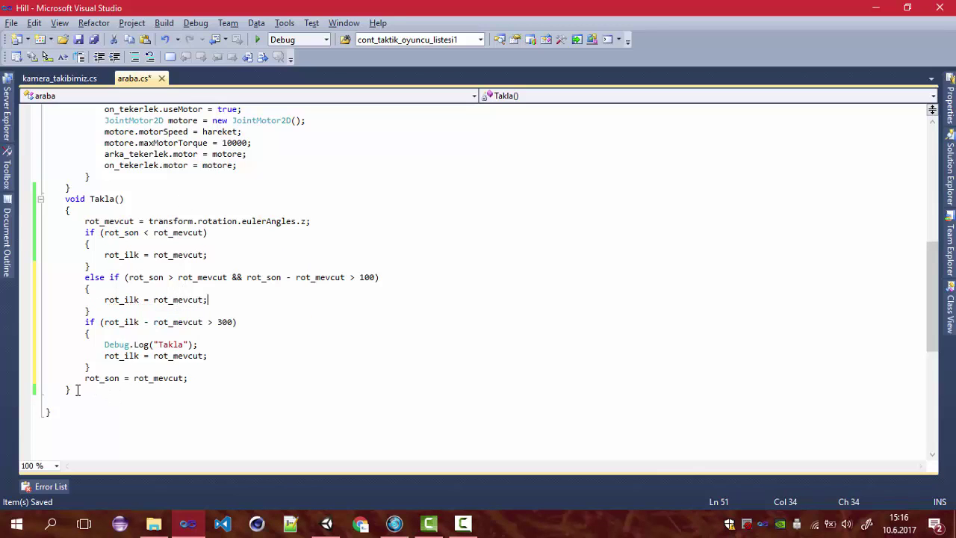
{"action": "left_click_drag", "start_coordinate": [73, 390], "coordinate": [52, 213]}
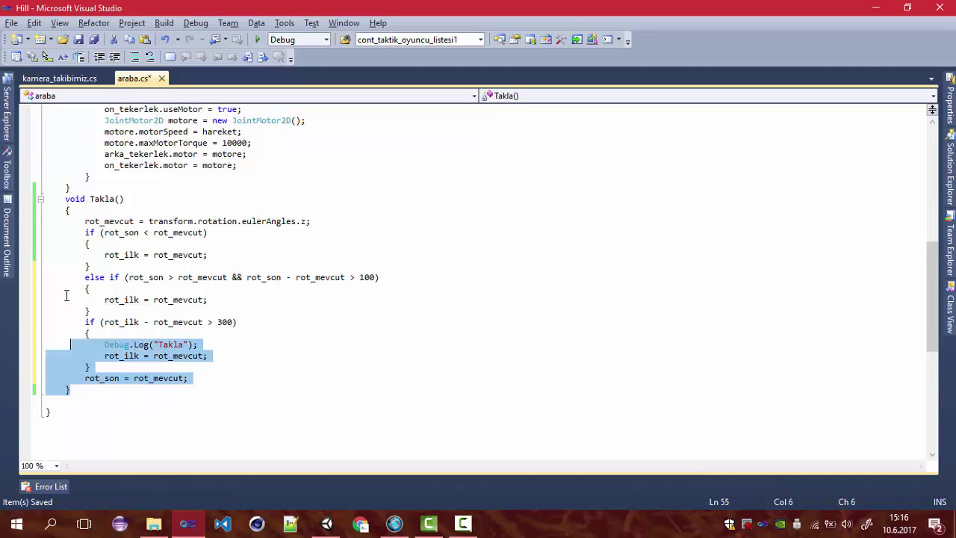
- Create a TersTakla() method below Takla and paste Takla's body into it
{"action": "left_click", "coordinate": [83, 389]}
{"action": "key", "text": "Return"}
{"action": "type", "text": "void "}
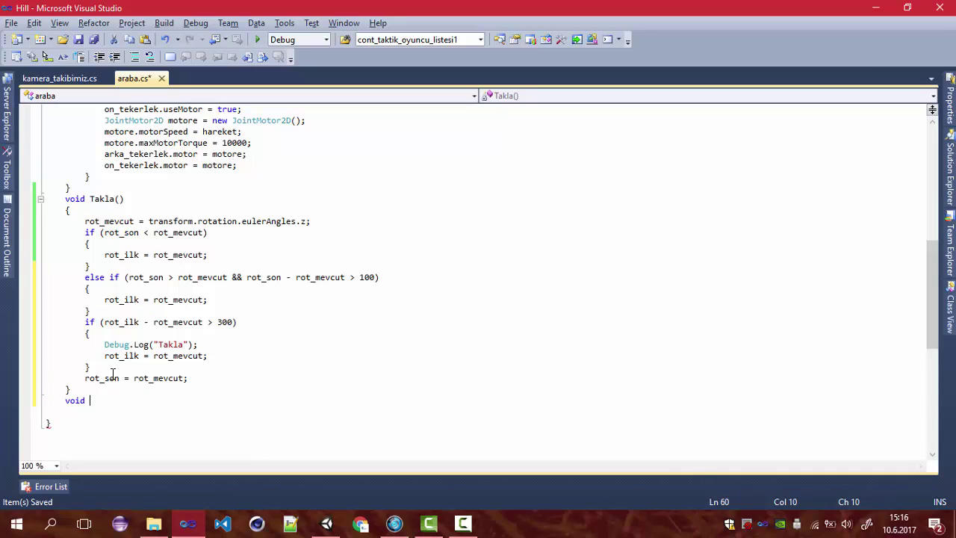
{"action": "type", "text": "Ar"}
{"action": "type", "text": "ka"}
{"action": "type", "text": "Tak"}
{"action": "type", "text": "l"}
{"action": "key", "text": "BackSpace"}
{"action": "key", "text": "BackSpace"}
{"action": "key", "text": "BackSpace"}
{"action": "key", "text": "BackSpace"}
{"action": "key", "text": "BackSpace"}
{"action": "type", "text": "T"}
{"action": "type", "text": "ersTak"}
{"action": "type", "text": "la"}
{"action": "key", "text": "Return"}
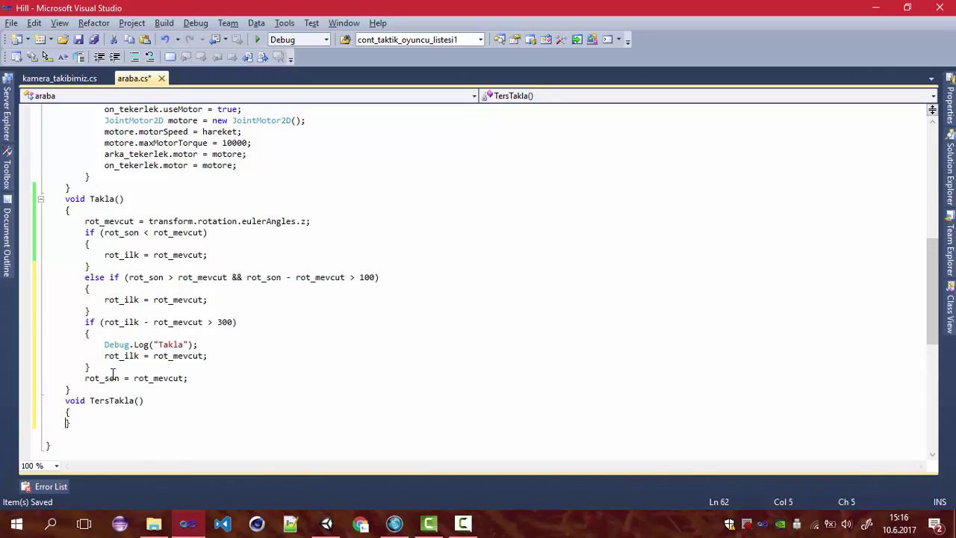
{"action": "left_click_drag", "start_coordinate": [81, 221], "coordinate": [190, 378]}
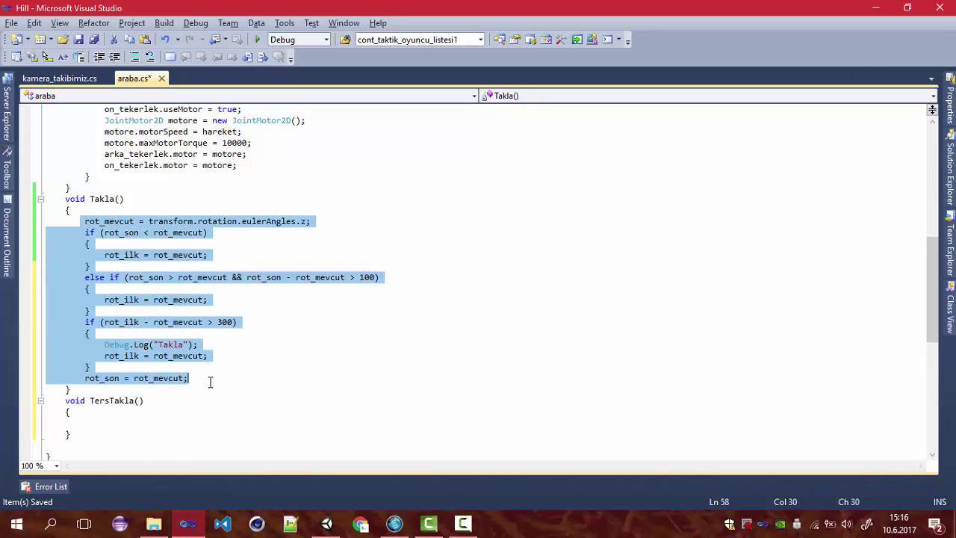
{"action": "left_click", "coordinate": [94, 423]}
{"action": "type", "text": "rot_mevcut = transform.rotation.eulerAngles.z;         if (rot_son < rot_mevcut)         {             rot_ilk = rot_mevcut;         }         else if (rot_son > rot_mevcut && rot_son - rot_mevcut > 100)         {             rot_ilk = rot_mevcut;         }         if (rot_ilk - rot_mevcut > 300)         {             Debug.Log(\"Takla\");             rot_ilk = rot_mevcut;         }         rot_son = rot_mevcut;"}
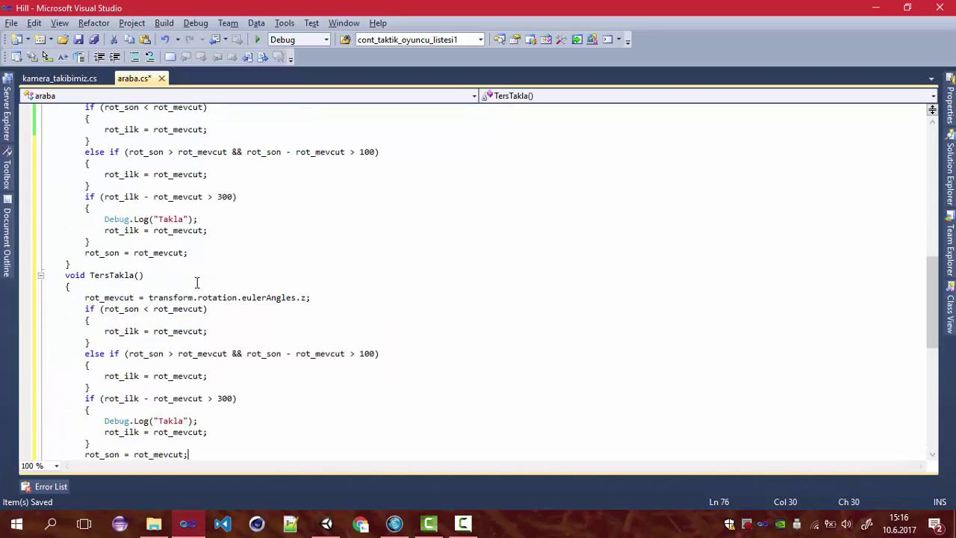
- In TersTakla, flip the first comparison to < and swap rot_son and rot_mevcut in the else-if
{"action": "key", "text": "BackSpace"}
{"action": "type", "text": "<"}
{"action": "double_click", "coordinate": [336, 354]}
{"action": "key", "text": "ctrl+c"}
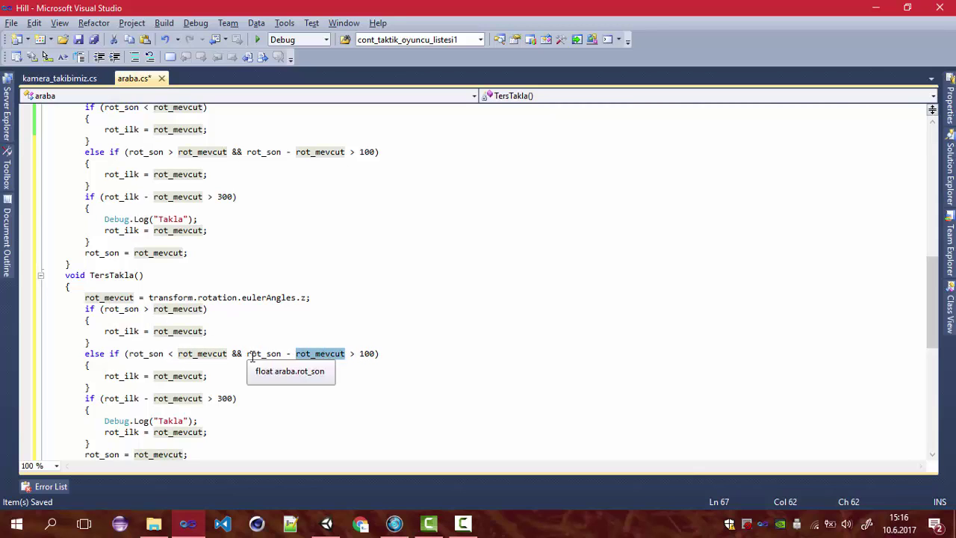
{"action": "double_click", "coordinate": [254, 353]}
{"action": "key", "text": "ctrl+v"}
{"action": "left_click", "coordinate": [335, 353]}
{"action": "double_click", "coordinate": [335, 354]}
{"action": "type", "text": "rot"}
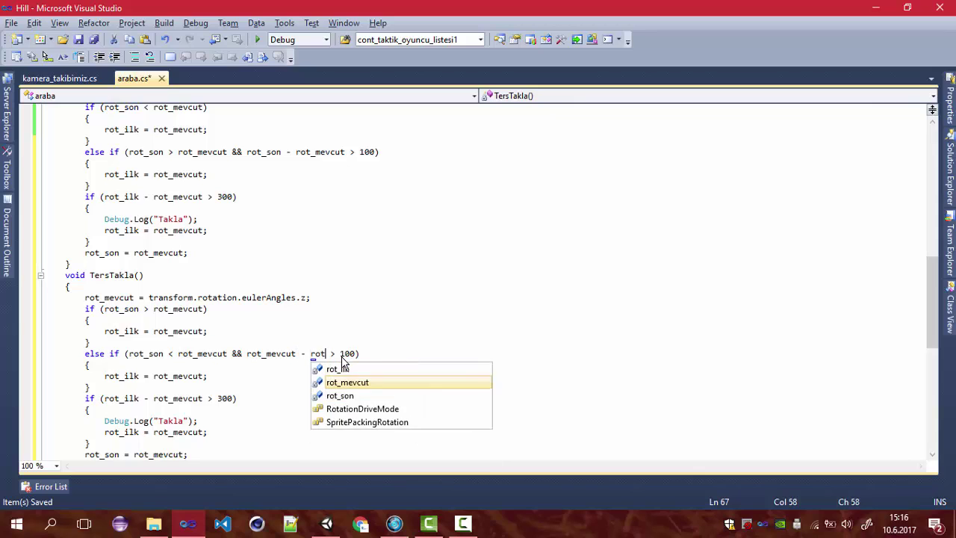
{"action": "type", "text": "_son"}
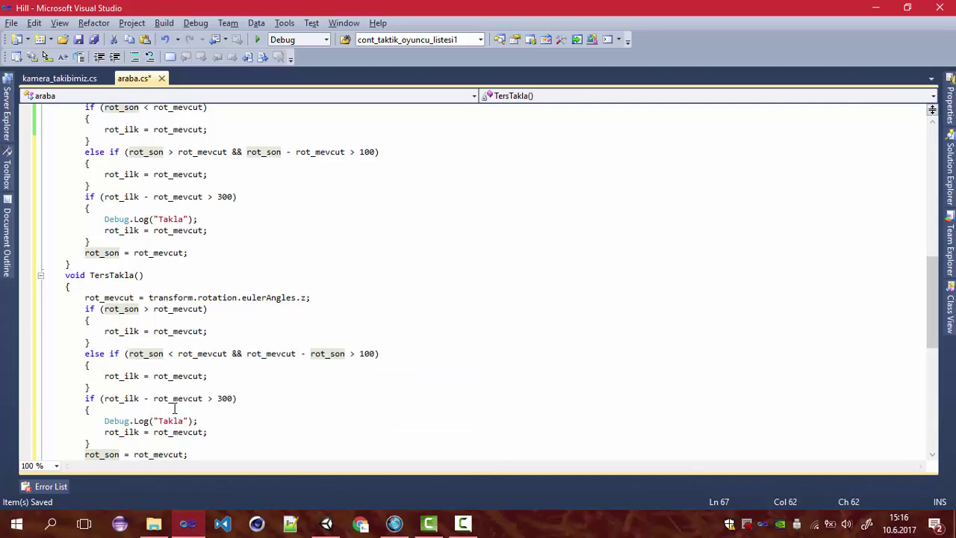
- Rewrite the 300 condition as rot_mevcut - rot_ilk > 300 and save araba.cs
{"action": "double_click", "coordinate": [166, 400]}
{"action": "key", "text": "ctrl+c"}
{"action": "double_click", "coordinate": [120, 399]}
{"action": "key", "text": "ctrl+v"}
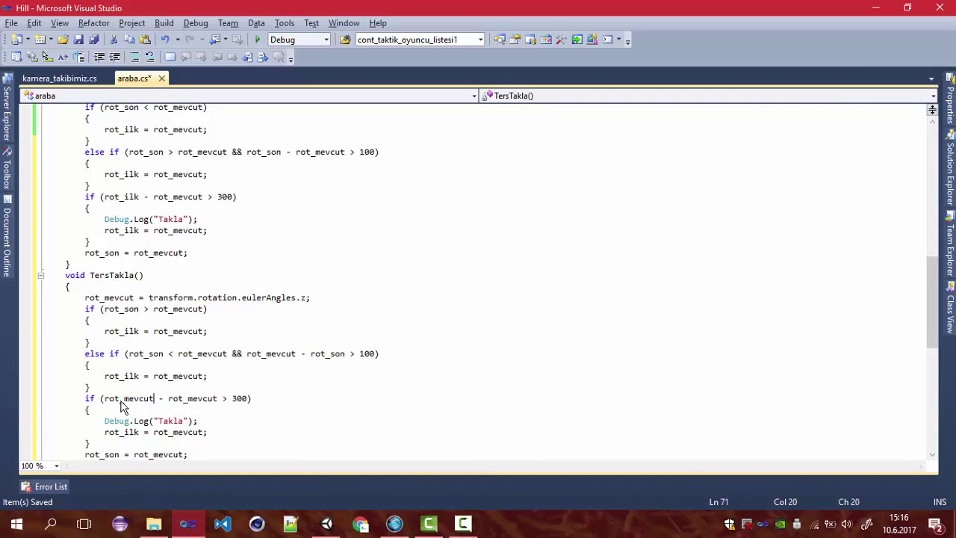
{"action": "double_click", "coordinate": [192, 400]}
{"action": "type", "text": "rot"}
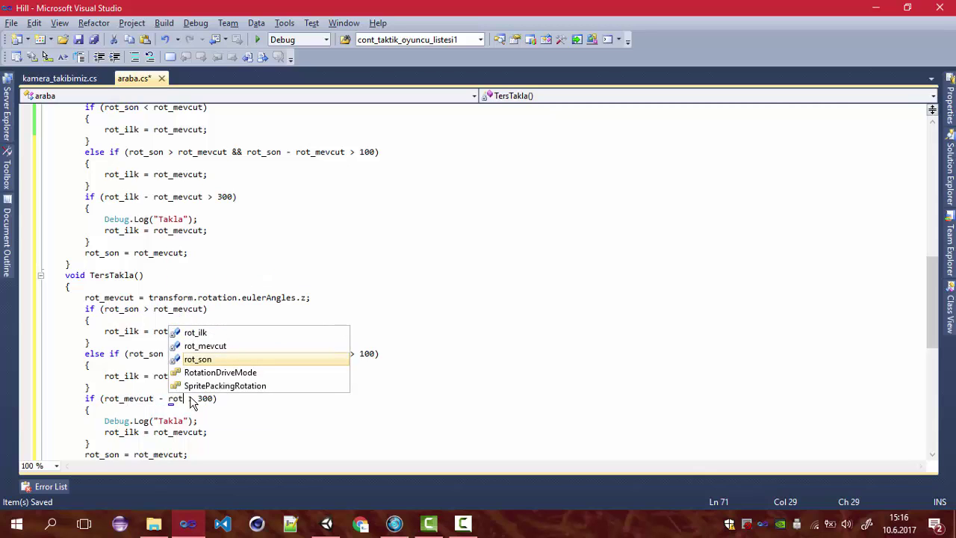
{"action": "type", "text": "_i"}
{"action": "key", "text": "Tab"}
{"action": "key", "text": "ctrl+s"}
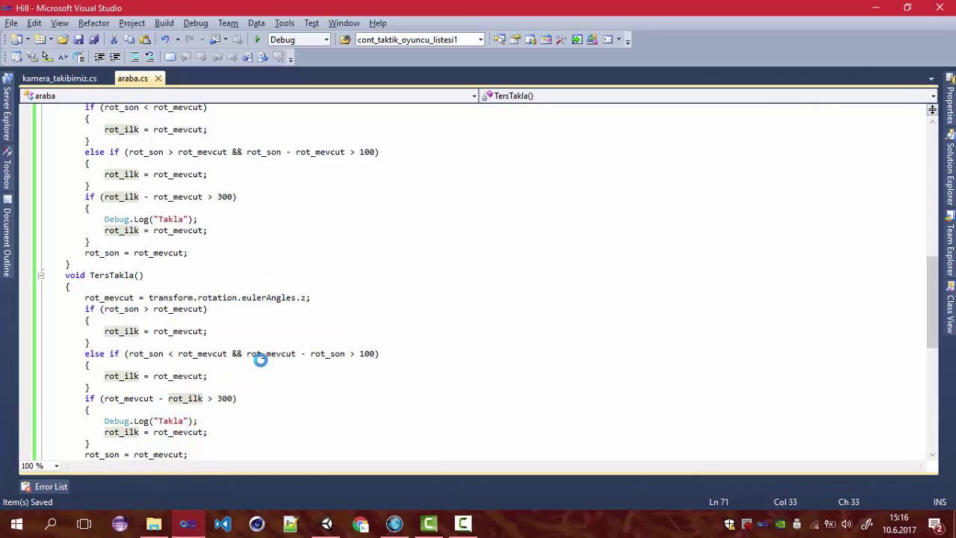
- Add Takla(); and TersTakla(); calls after the motor if/else block in FixedUpdate
{"action": "scroll", "coordinate": [210, 312], "scroll_direction": "up", "scroll_amount": 8}
{"action": "scroll", "coordinate": [127, 295], "scroll_direction": "up", "scroll_amount": 2}
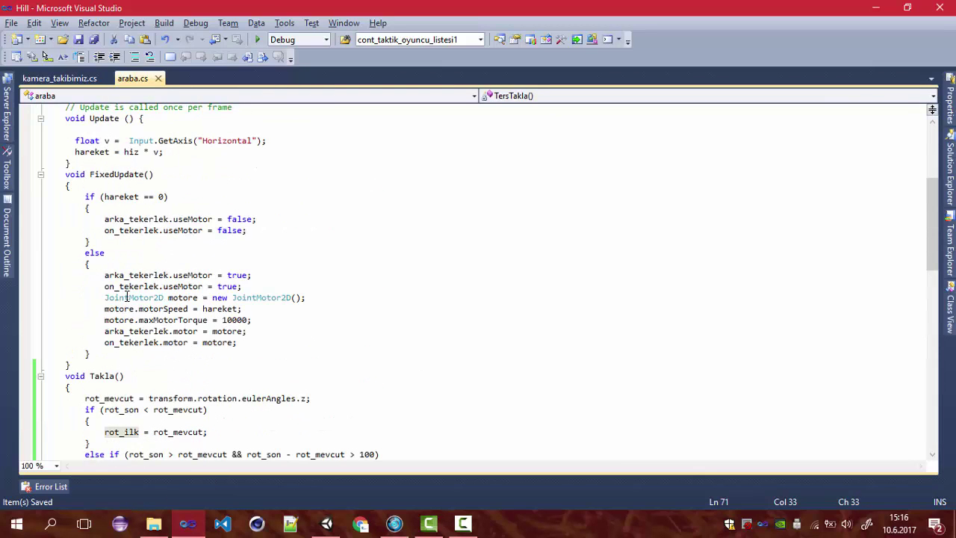
{"action": "scroll", "coordinate": [120, 308], "scroll_direction": "up", "scroll_amount": 4}
{"action": "scroll", "coordinate": [120, 309], "scroll_direction": "down", "scroll_amount": 4}
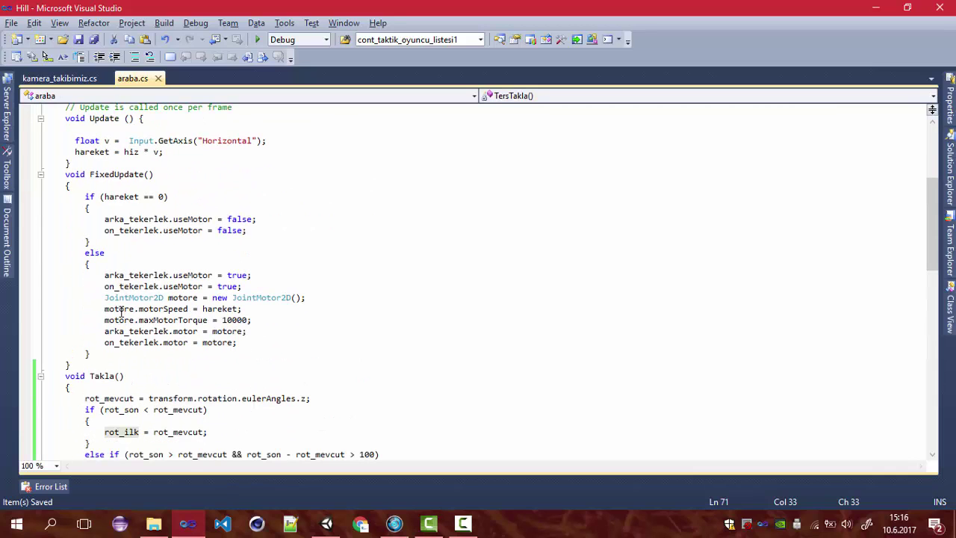
{"action": "left_click", "coordinate": [112, 355]}
{"action": "key", "text": "Return"}
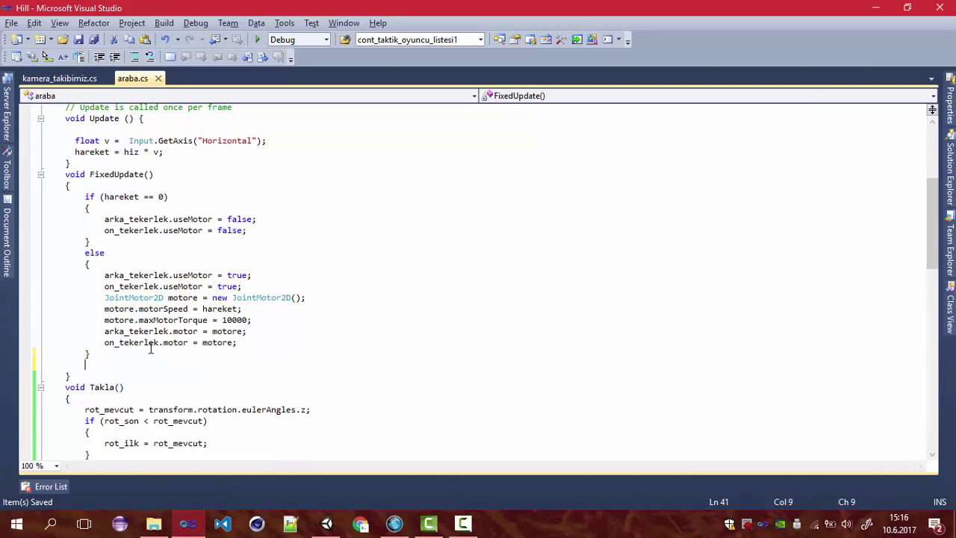
{"action": "type", "text": "tr"}
{"action": "key", "text": "BackSpace"}
{"action": "key", "text": "BackSpace"}
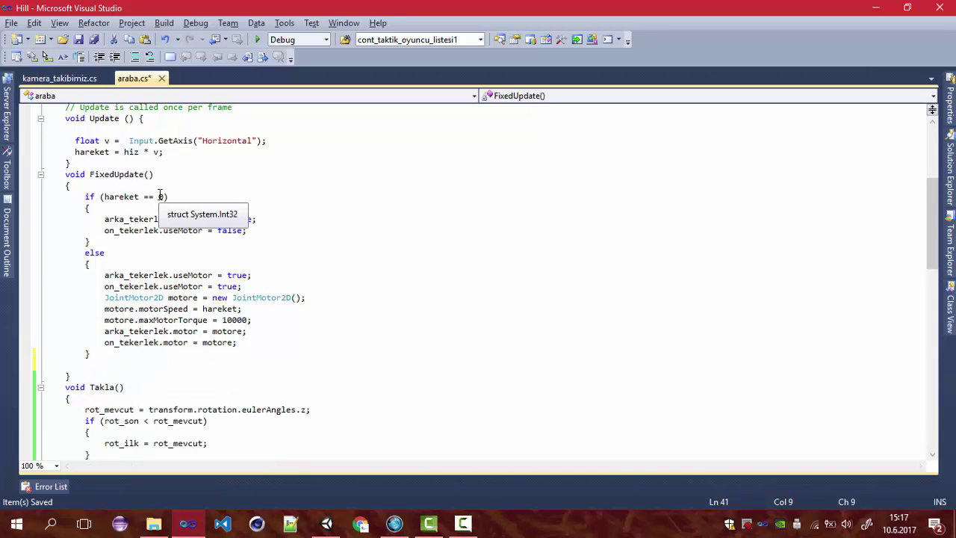
{"action": "type", "text": "Takla("}
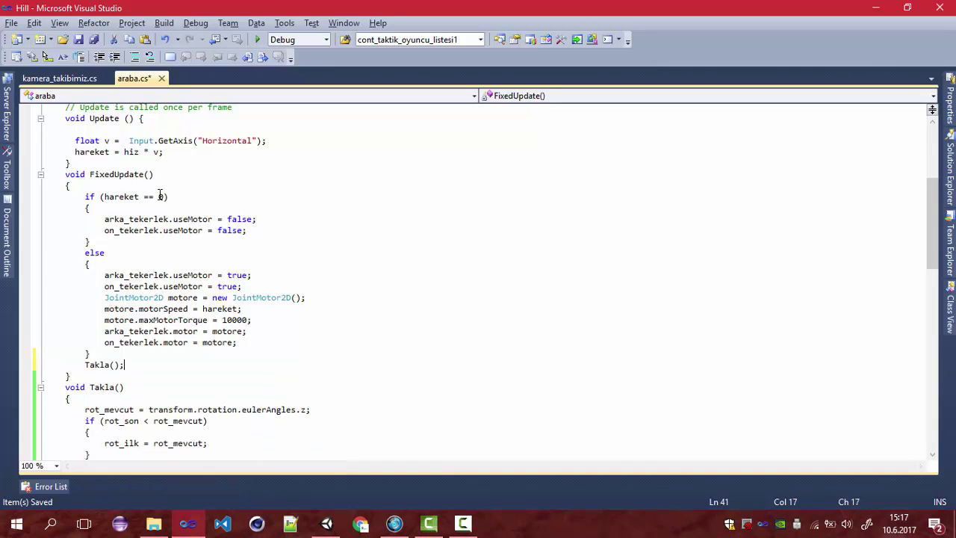
{"action": "type", "text": ");"}
{"action": "key", "text": "Return"}
{"action": "type", "text": "ters"}
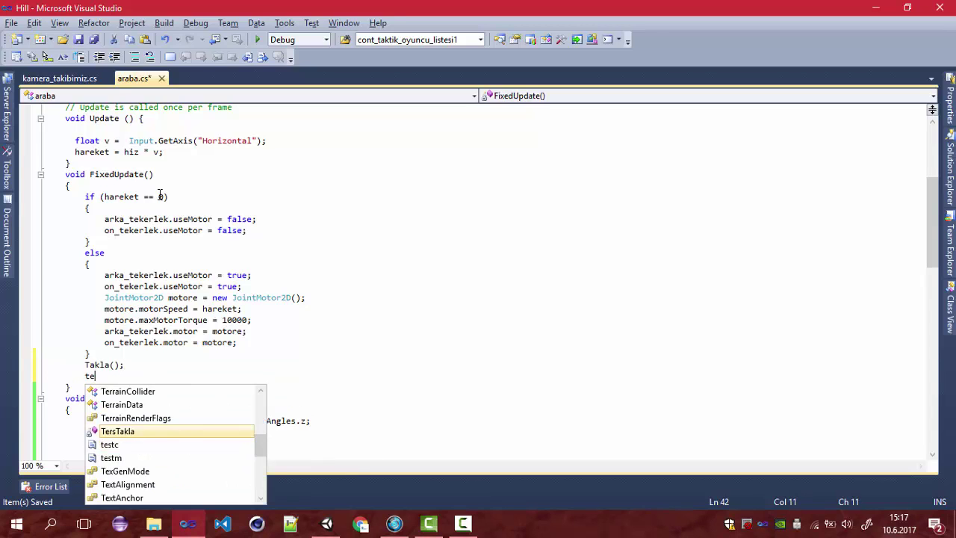
{"action": "type", "text": "();"}
- Start a new rot_ilk line in Update below hareket = hiz * v
{"action": "scroll", "coordinate": [139, 238], "scroll_direction": "up", "scroll_amount": 6}
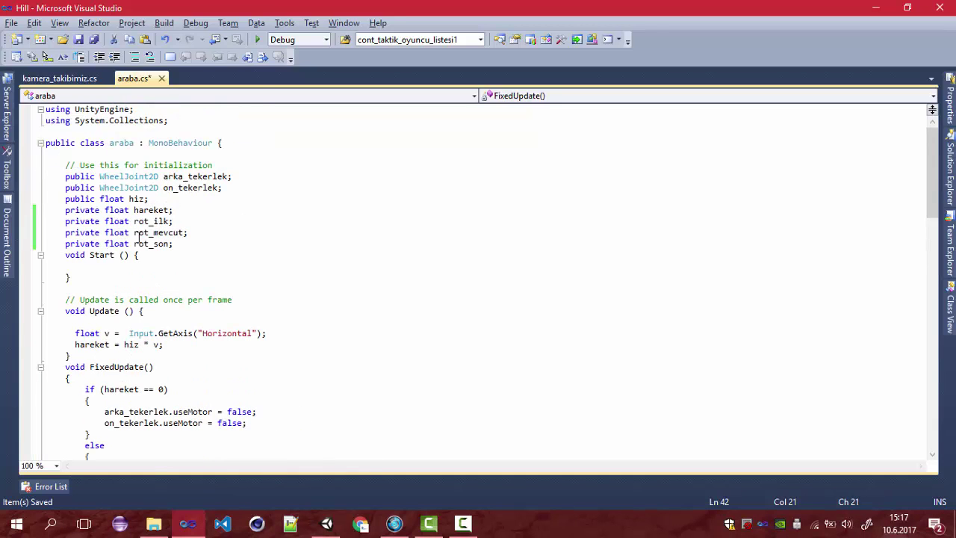
{"action": "left_click", "coordinate": [149, 232]}
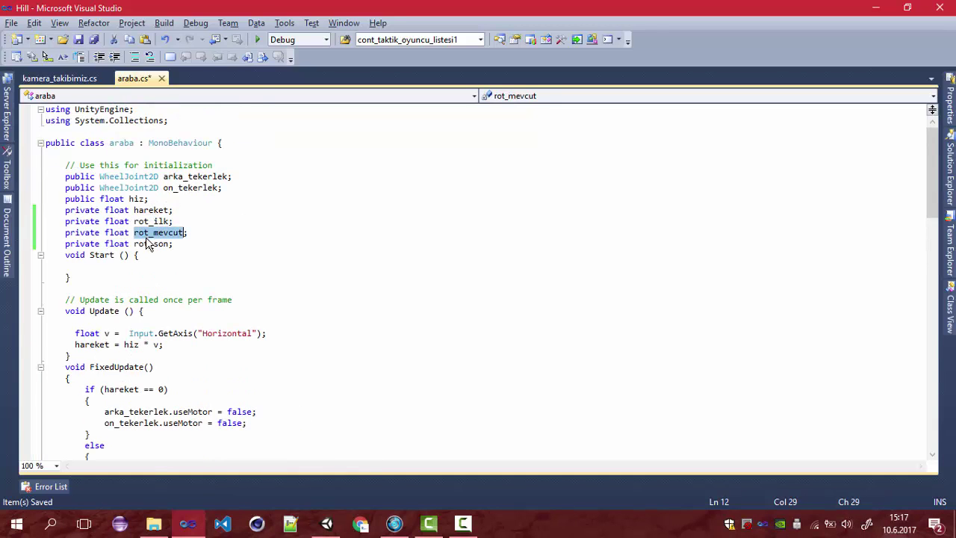
{"action": "left_click", "coordinate": [147, 243]}
{"action": "left_click", "coordinate": [172, 346]}
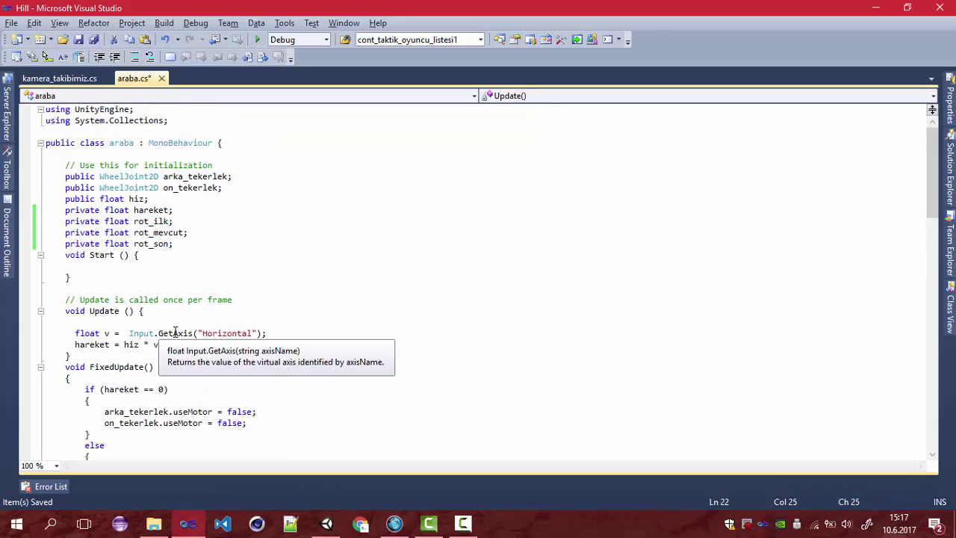
{"action": "key", "text": "Return"}
{"action": "type", "text": "rot_ilk ="}
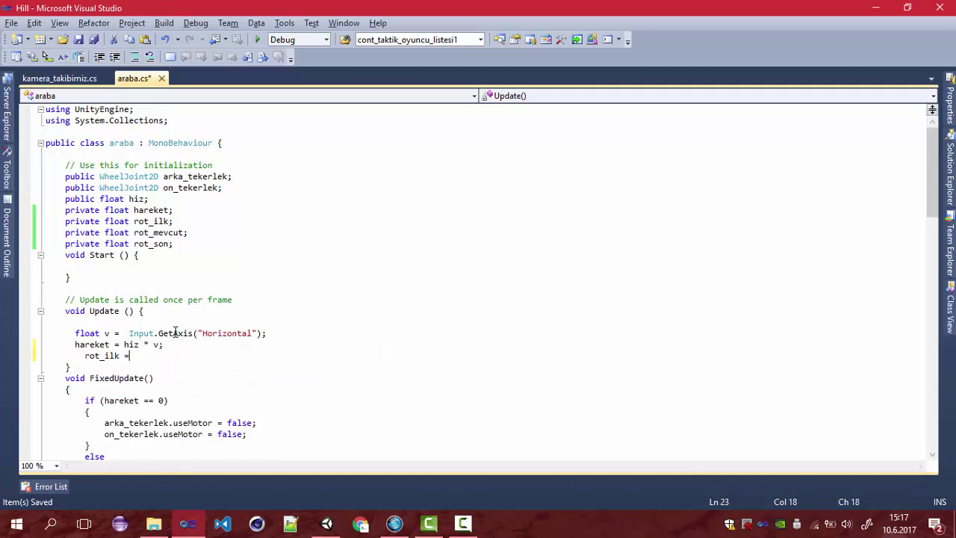
- Copy the rot_mevcut z-rotation assignment from Takla into Update
{"action": "scroll", "coordinate": [175, 334], "scroll_direction": "down", "scroll_amount": 8}
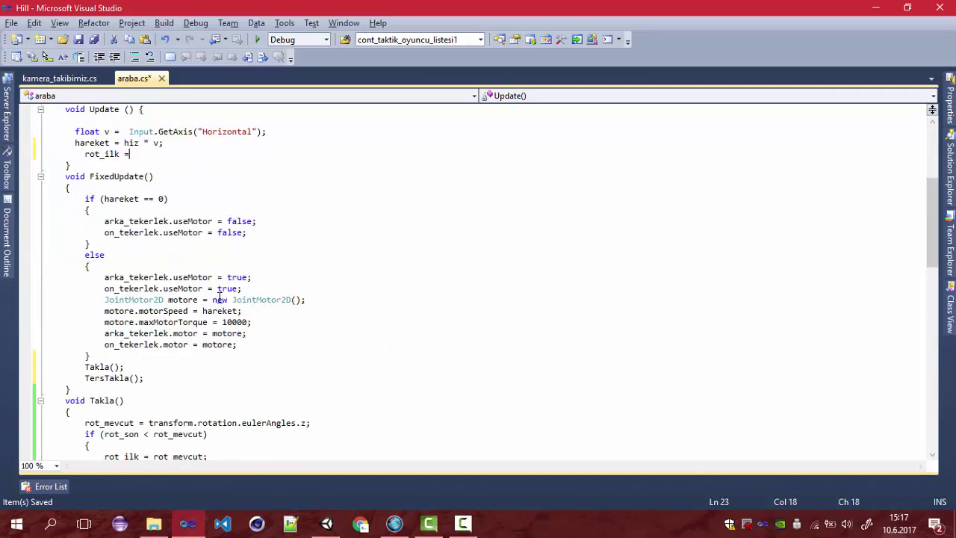
{"action": "scroll", "coordinate": [173, 287], "scroll_direction": "down", "scroll_amount": 5}
{"action": "scroll", "coordinate": [168, 248], "scroll_direction": "down", "scroll_amount": 3}
{"action": "left_click_drag", "start_coordinate": [310, 154], "coordinate": [47, 164]}
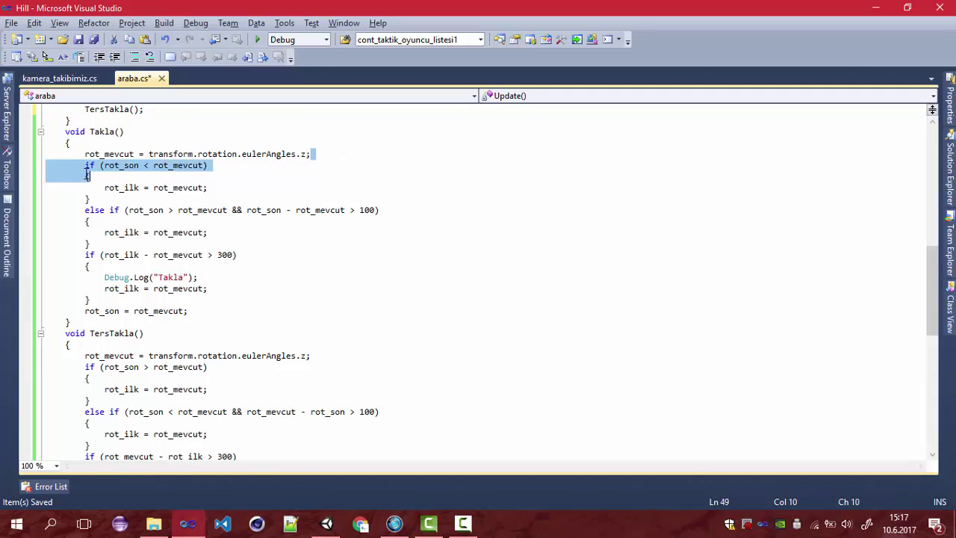
{"action": "scroll", "coordinate": [133, 165], "scroll_direction": "up", "scroll_amount": 7}
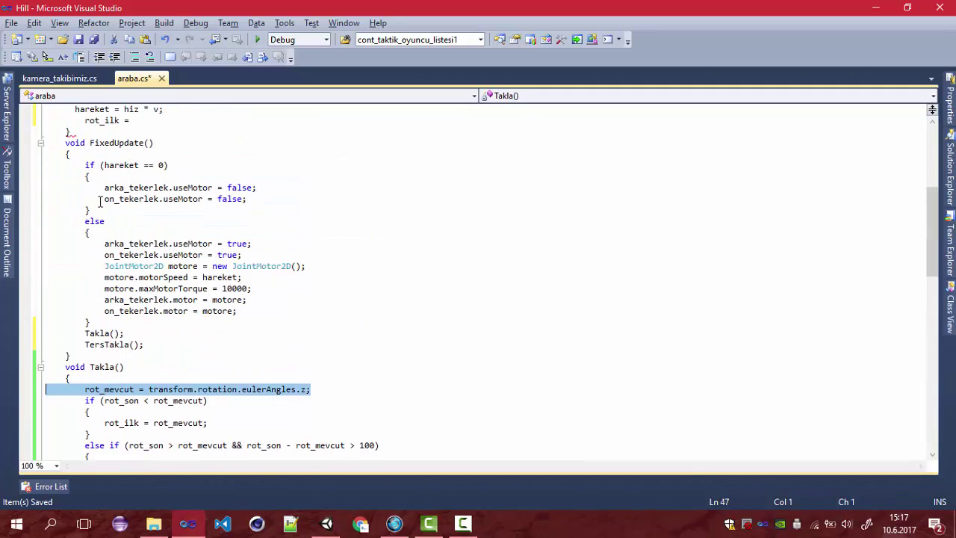
{"action": "scroll", "coordinate": [117, 389], "scroll_direction": "up", "scroll_amount": 5}
{"action": "key", "text": "ctrl+v"}
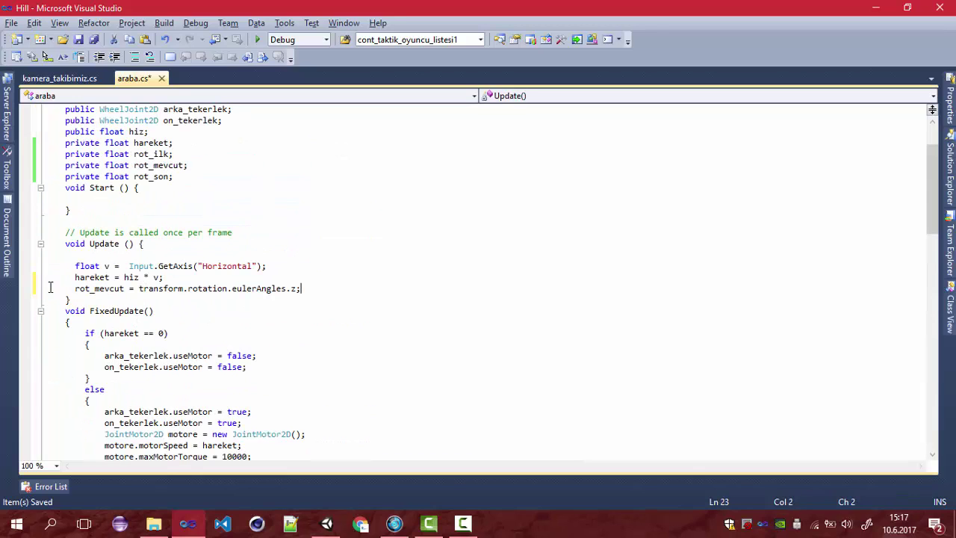
- Below it, add rot_ilk = rot_mevcut; and rot_son = rot_mevcut;
{"action": "key", "text": "Return"}
{"action": "type", "text": "r"}
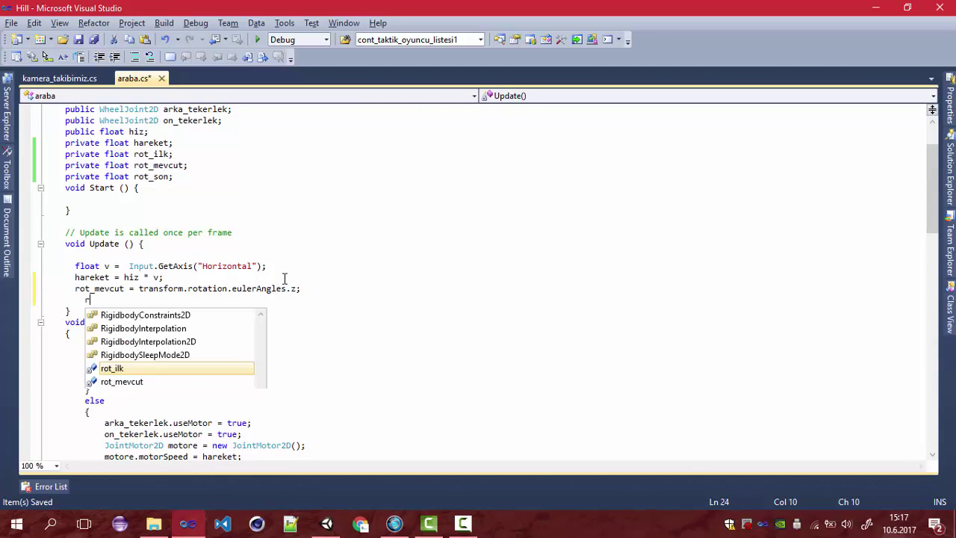
{"action": "type", "text": "ot"}
{"action": "key", "text": "Tab"}
{"action": "type", "text": "= r"}
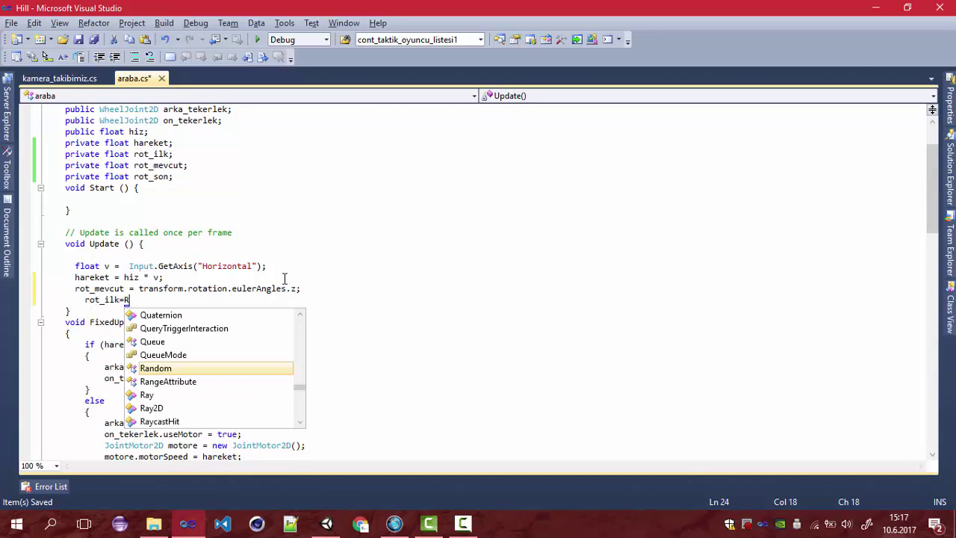
{"action": "type", "text": "o"}
{"action": "type", "text": "t_m"}
{"action": "key", "text": "Tab"}
{"action": "type", "text": ";"}
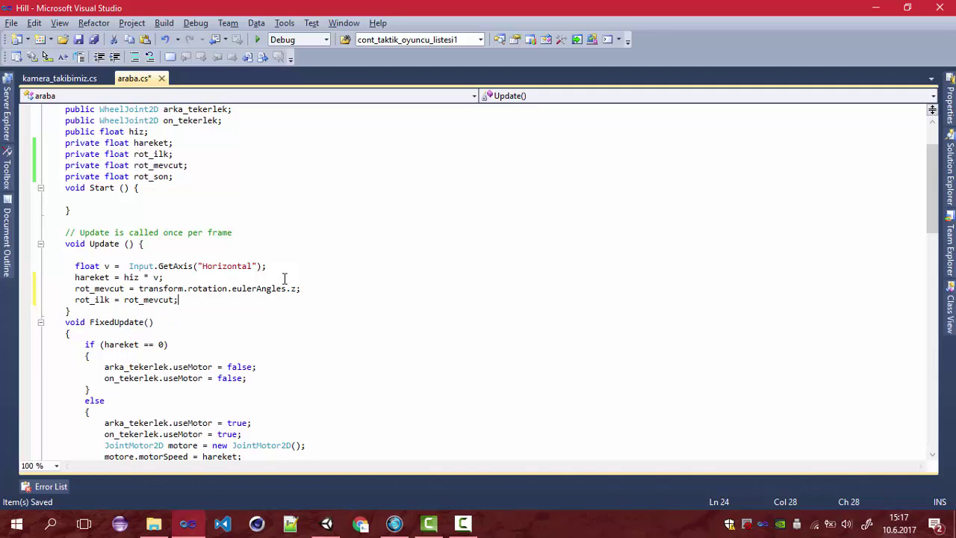
{"action": "key", "text": "Return"}
{"action": "type", "text": "rot"}
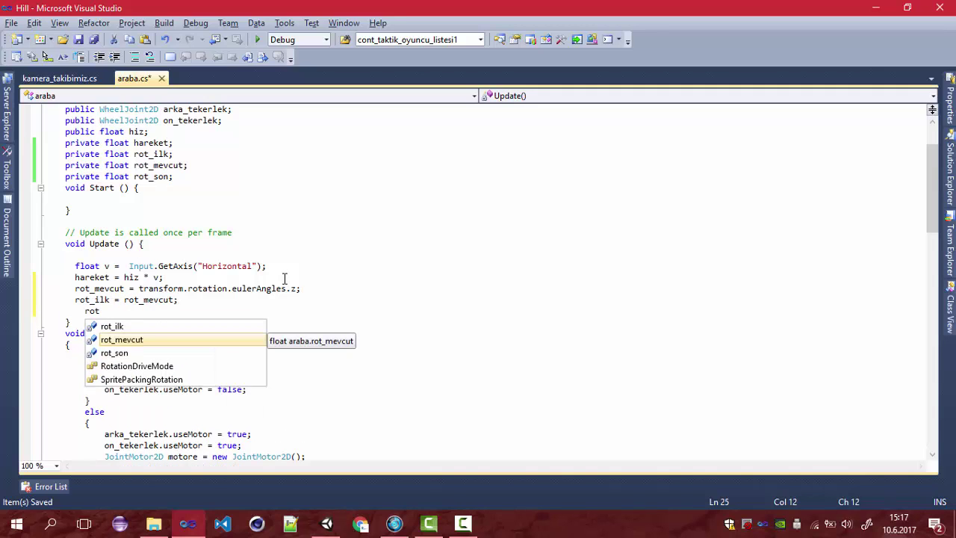
{"action": "key", "text": "Down"}
{"action": "key", "text": "Tab"}
{"action": "type", "text": "= rot_m"}
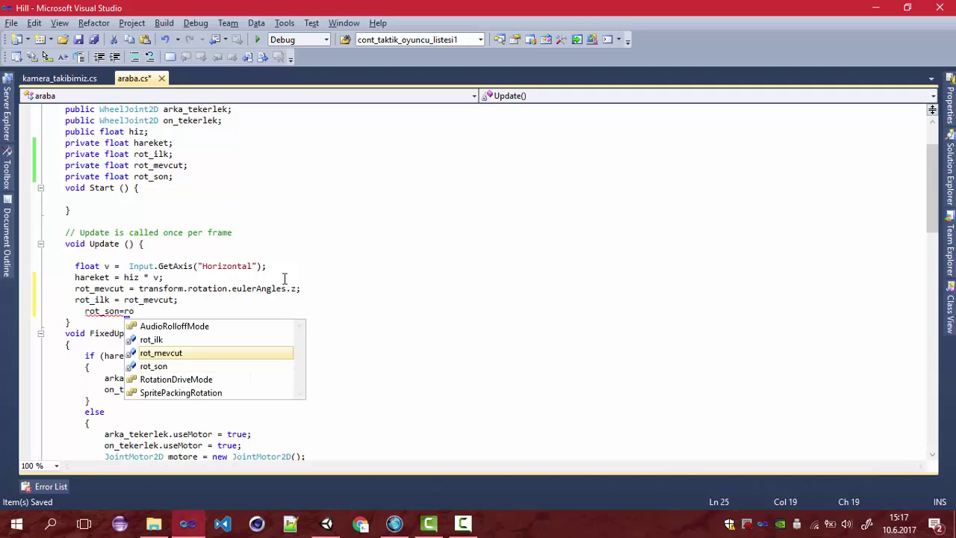
{"action": "key", "text": "Tab"}
{"action": "type", "text": ";"}
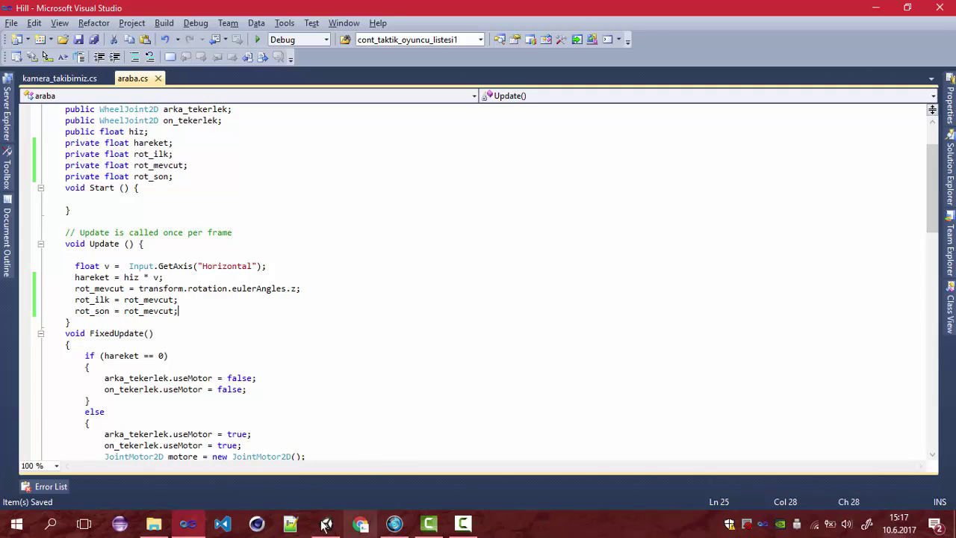
- Run and stop a quick play test of the car in Unity
{"action": "left_click", "coordinate": [327, 523]}
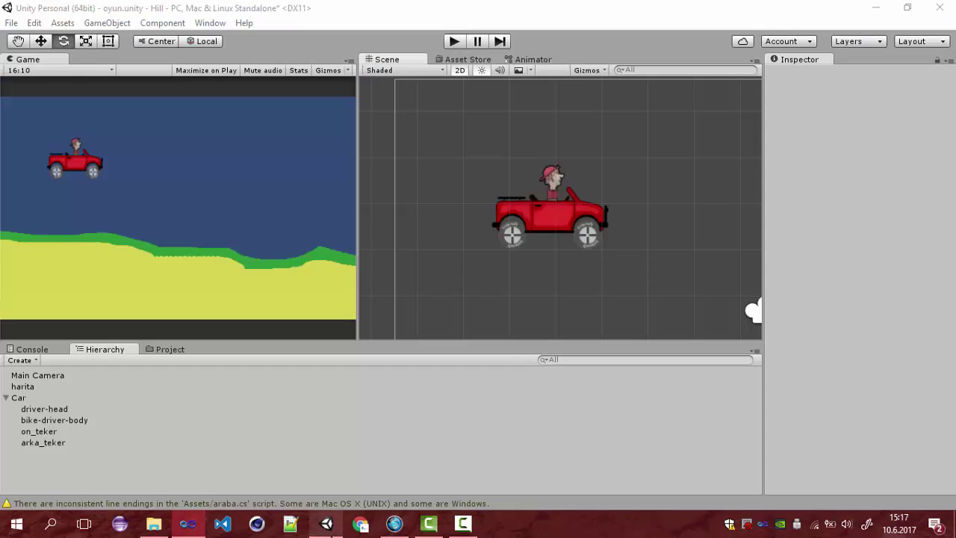
{"action": "left_click", "coordinate": [453, 39]}
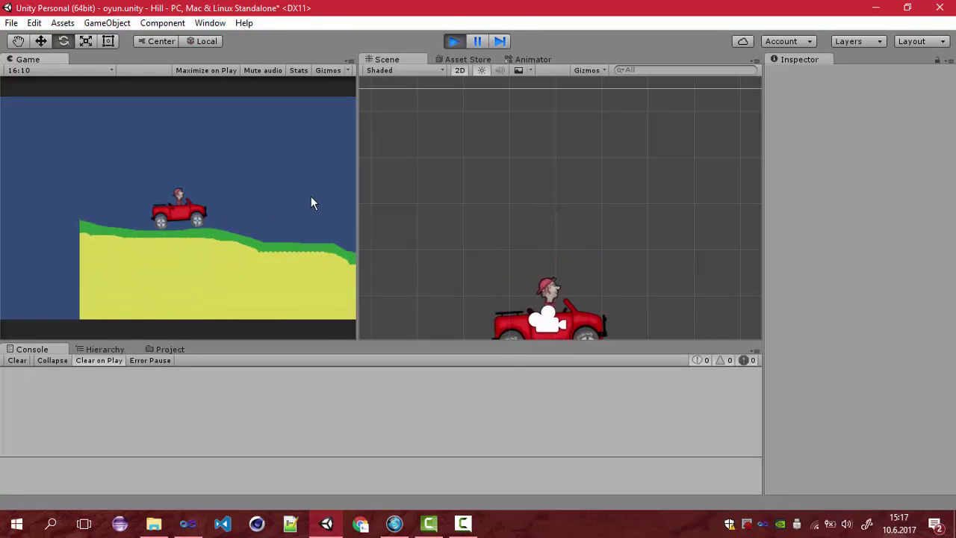
{"action": "left_click", "coordinate": [453, 42]}
- Change TersTakla's Debug.Log message to "Ters Takla" and go back to Unity
{"action": "left_click", "coordinate": [188, 523]}
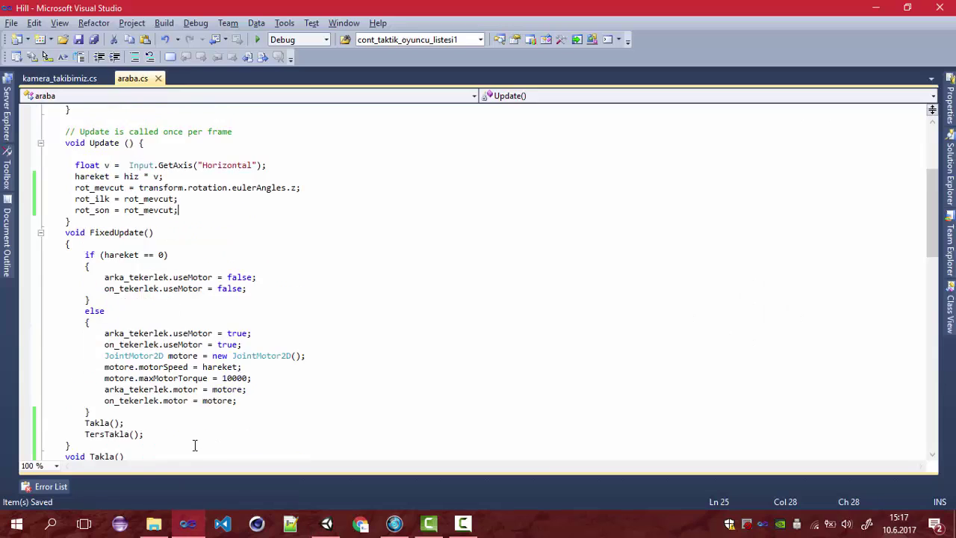
{"action": "scroll", "coordinate": [192, 418], "scroll_direction": "down", "scroll_amount": 10}
{"action": "scroll", "coordinate": [180, 366], "scroll_direction": "down", "scroll_amount": 6}
{"action": "left_click", "coordinate": [160, 299]}
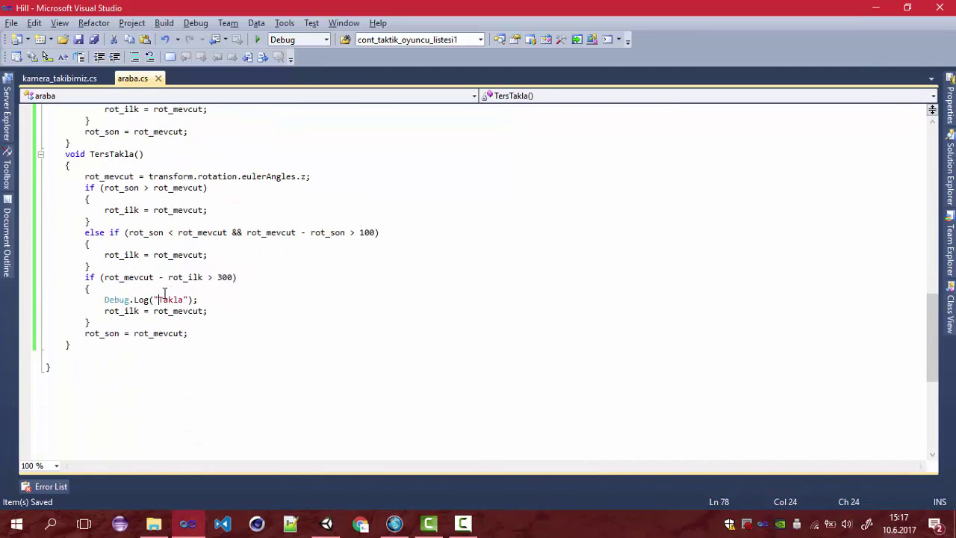
{"action": "type", "text": "ers T"}
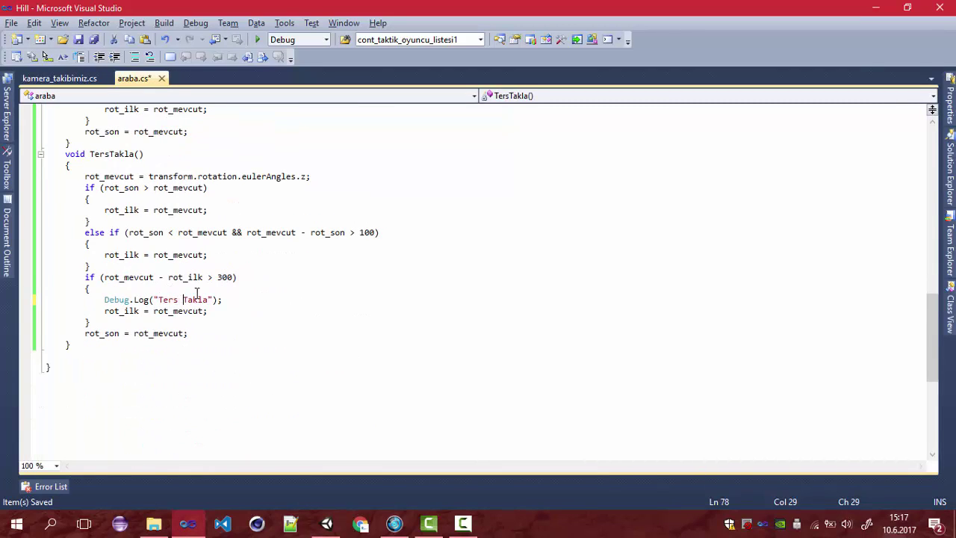
{"action": "left_click", "coordinate": [327, 523]}
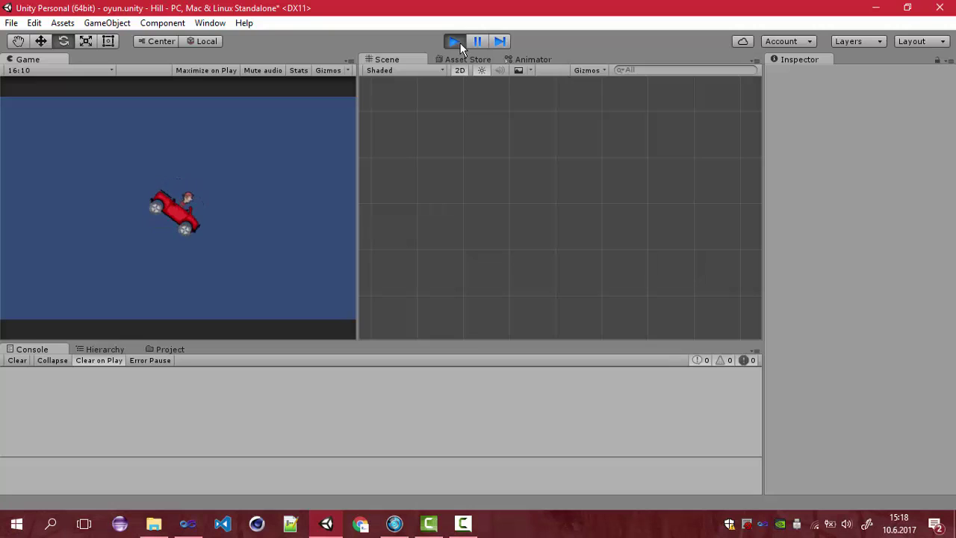
{"action": "left_click", "coordinate": [460, 42]}
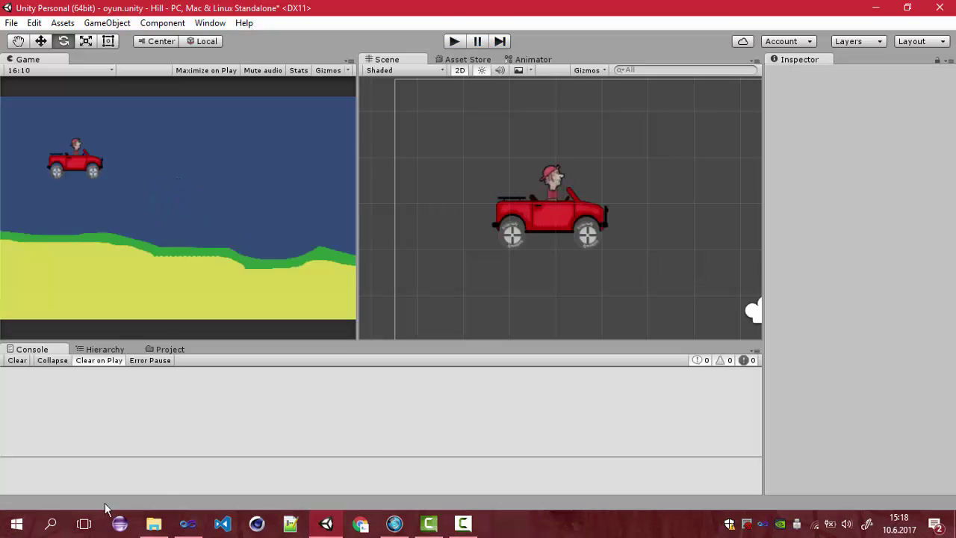
- Cut the rot_mevcut, rot_ilk and rot_son lines from Update, paste them into Start, and save araba.cs
{"action": "left_click", "coordinate": [203, 521]}
{"action": "scroll", "coordinate": [217, 378], "scroll_direction": "up", "scroll_amount": 3}
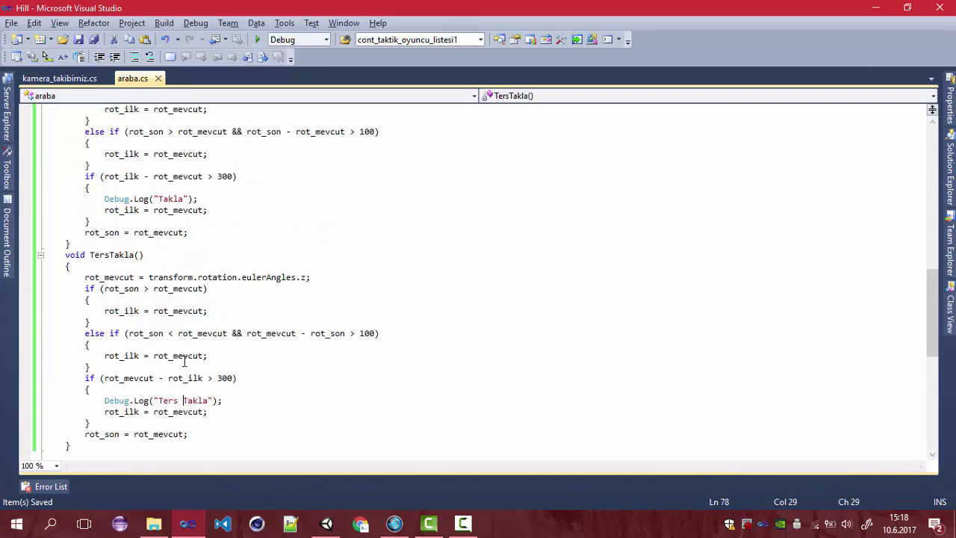
{"action": "scroll", "coordinate": [215, 351], "scroll_direction": "up", "scroll_amount": 6}
{"action": "scroll", "coordinate": [209, 310], "scroll_direction": "up", "scroll_amount": 2}
{"action": "scroll", "coordinate": [210, 310], "scroll_direction": "up", "scroll_amount": 2}
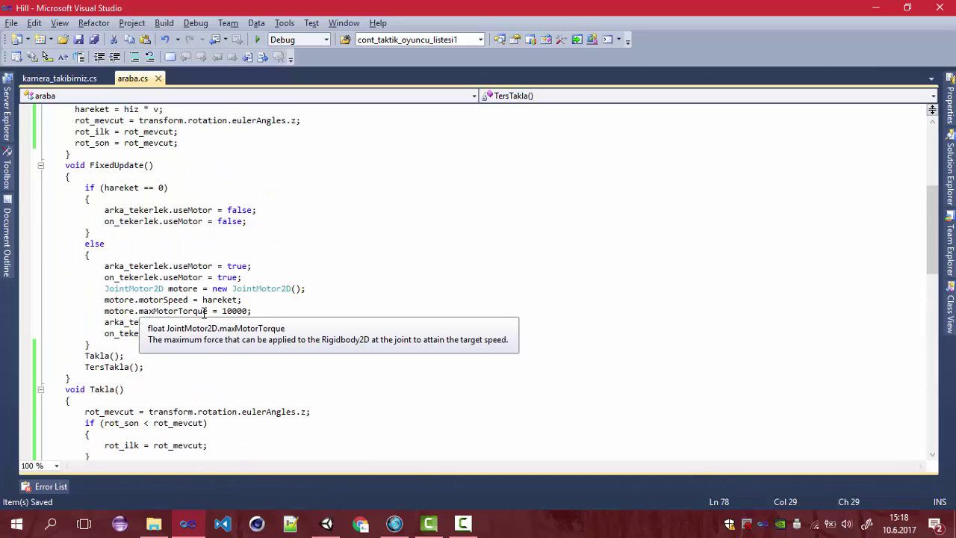
{"action": "scroll", "coordinate": [174, 315], "scroll_direction": "down", "scroll_amount": 6}
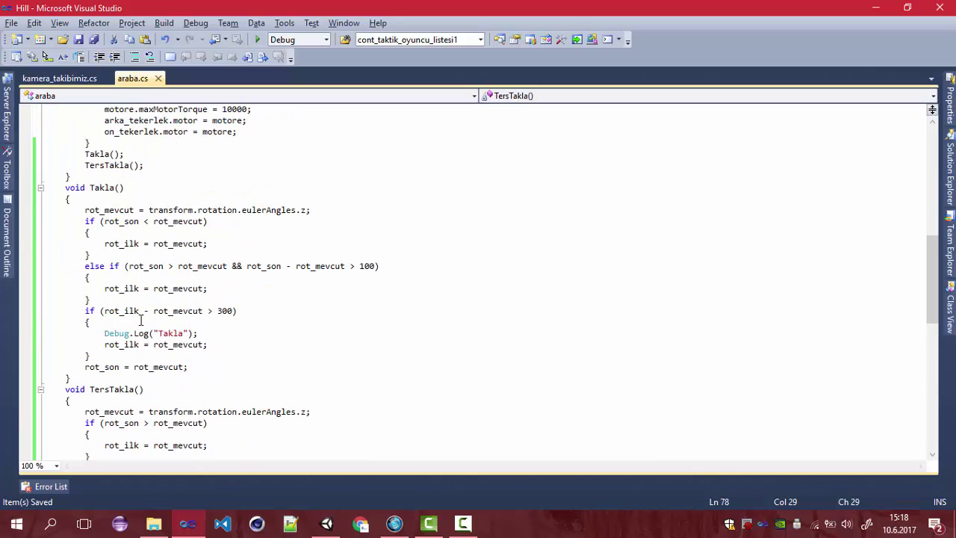
{"action": "scroll", "coordinate": [140, 329], "scroll_direction": "down", "scroll_amount": 1}
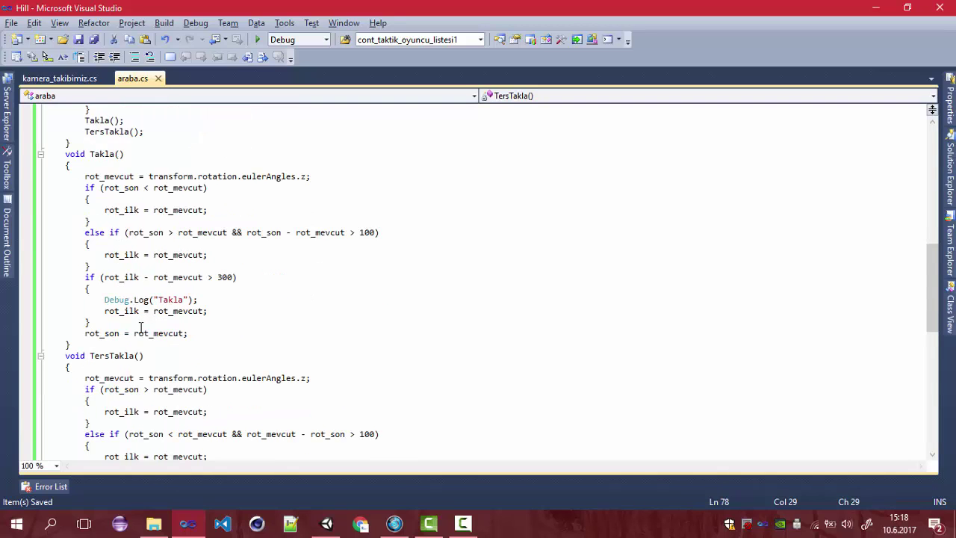
{"action": "scroll", "coordinate": [140, 328], "scroll_direction": "up", "scroll_amount": 6}
{"action": "scroll", "coordinate": [142, 327], "scroll_direction": "up", "scroll_amount": 3}
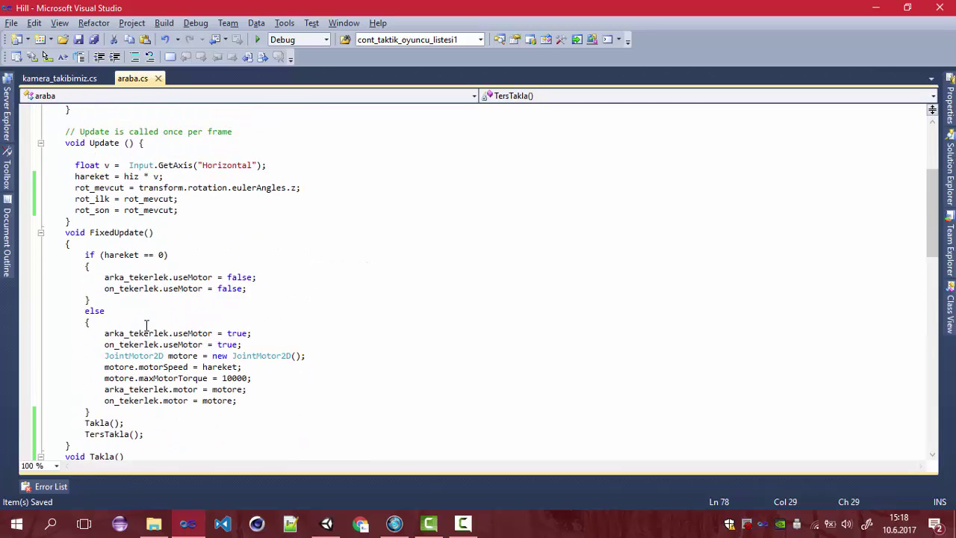
{"action": "scroll", "coordinate": [147, 325], "scroll_direction": "up", "scroll_amount": 1}
{"action": "scroll", "coordinate": [147, 325], "scroll_direction": "up", "scroll_amount": 2}
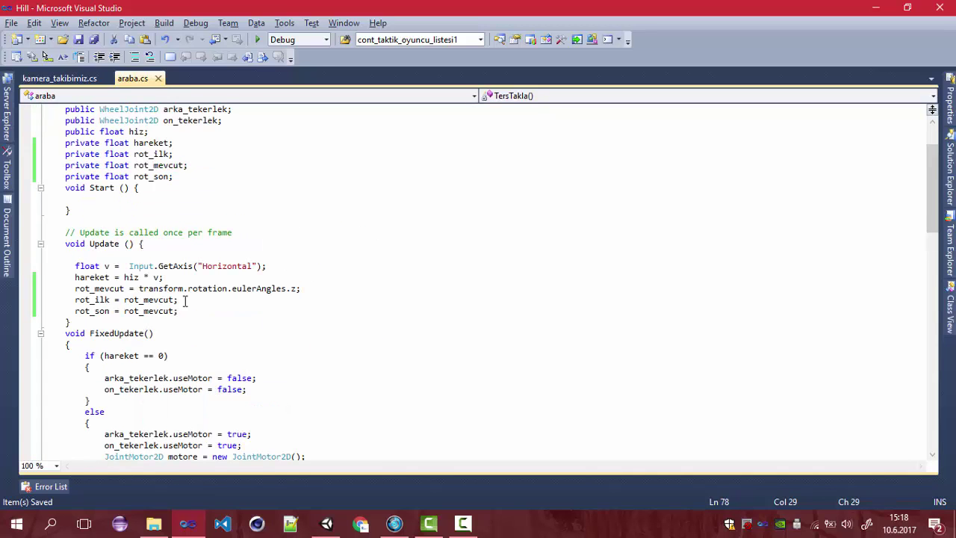
{"action": "left_click_drag", "start_coordinate": [178, 311], "coordinate": [66, 288]}
{"action": "key", "text": "ctrl+x"}
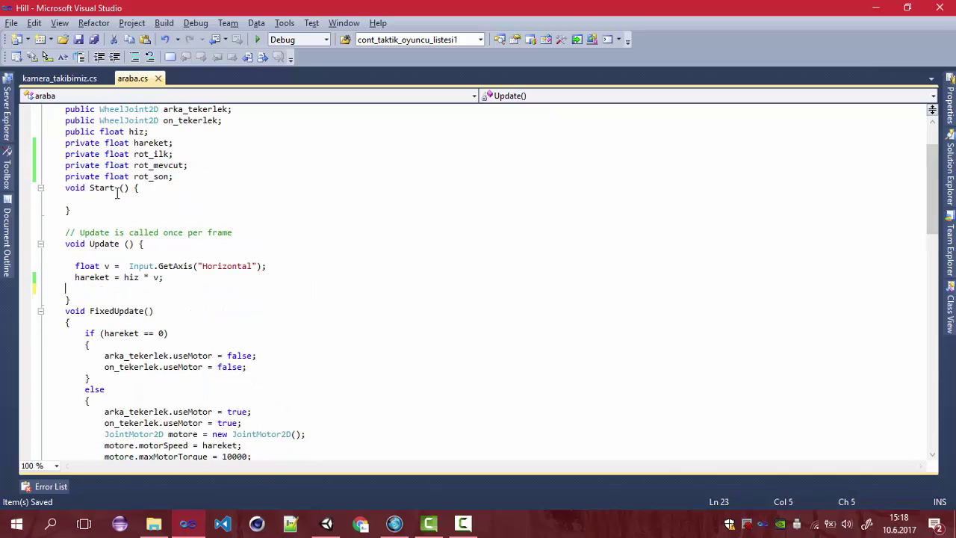
{"action": "left_click", "coordinate": [115, 199]}
{"action": "key", "text": "ctrl+v"}
{"action": "key", "text": "ctrl+s"}
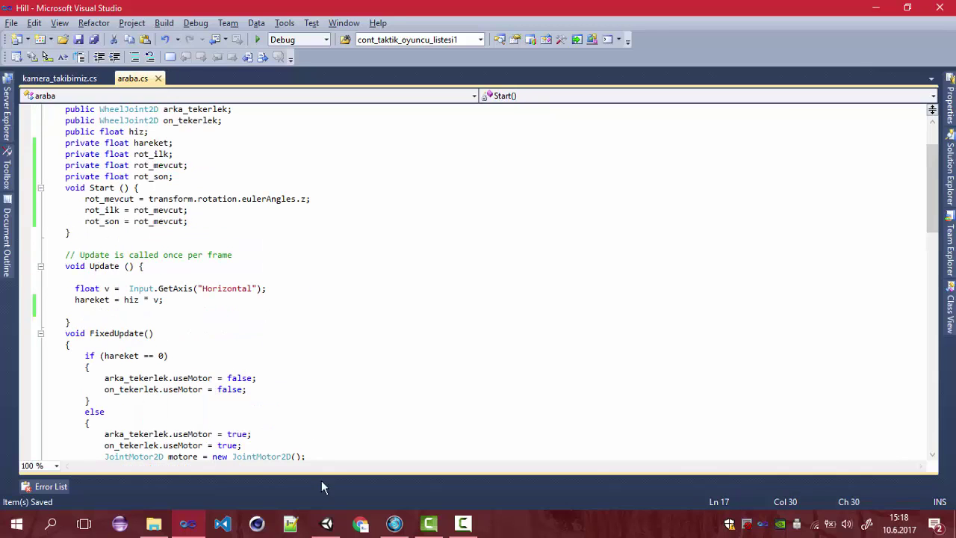
{"action": "left_click", "coordinate": [326, 523]}
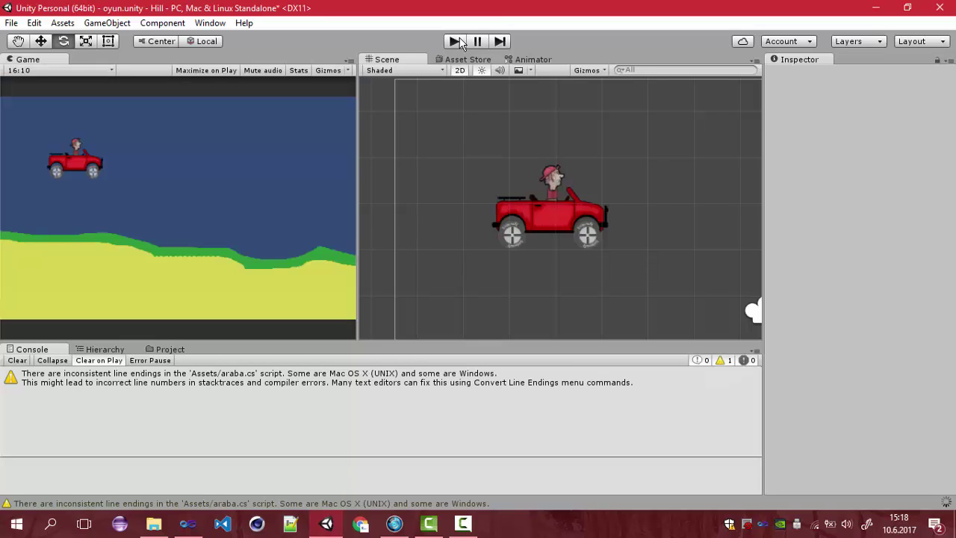
- Play-test the car in Unity, stop the game, and return to Visual Studio
{"action": "left_click", "coordinate": [457, 41]}
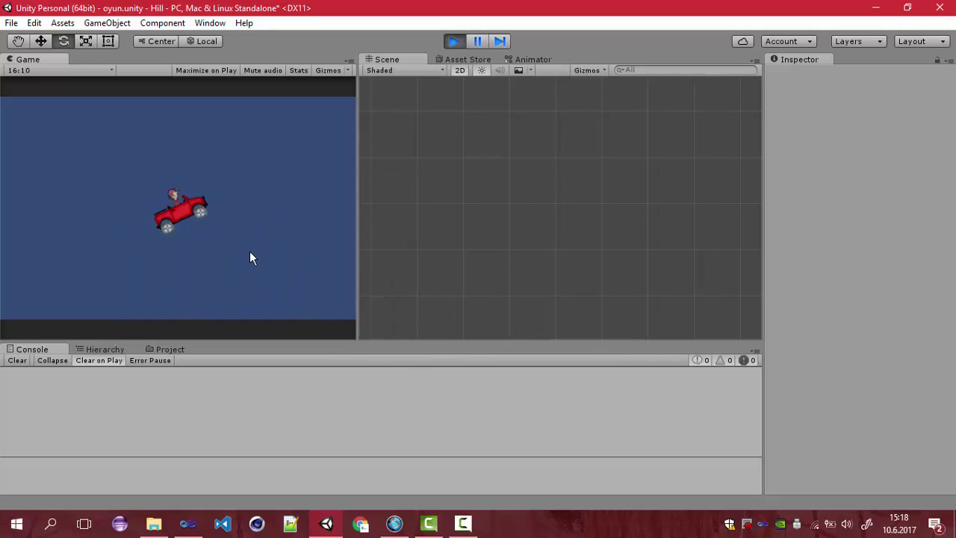
{"action": "left_click", "coordinate": [453, 42]}
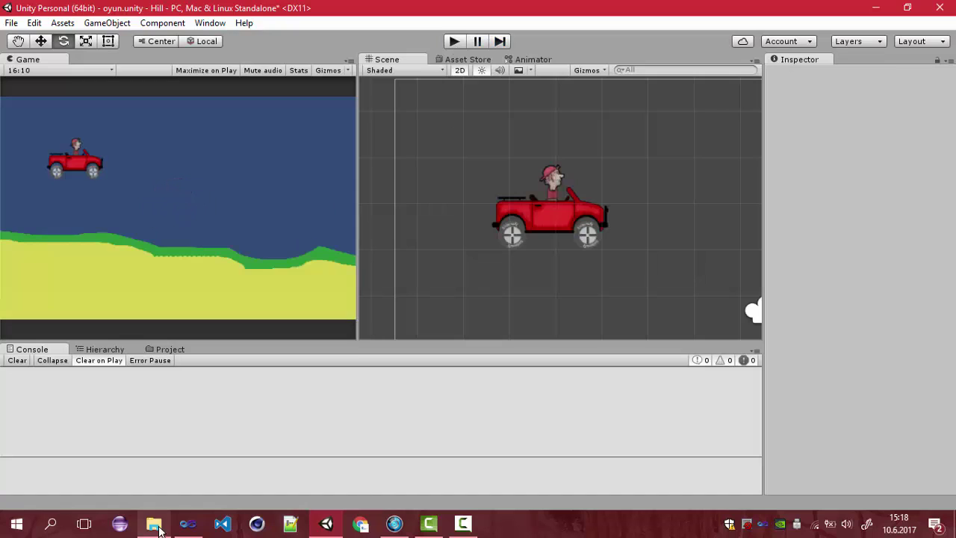
{"action": "left_click", "coordinate": [187, 524]}
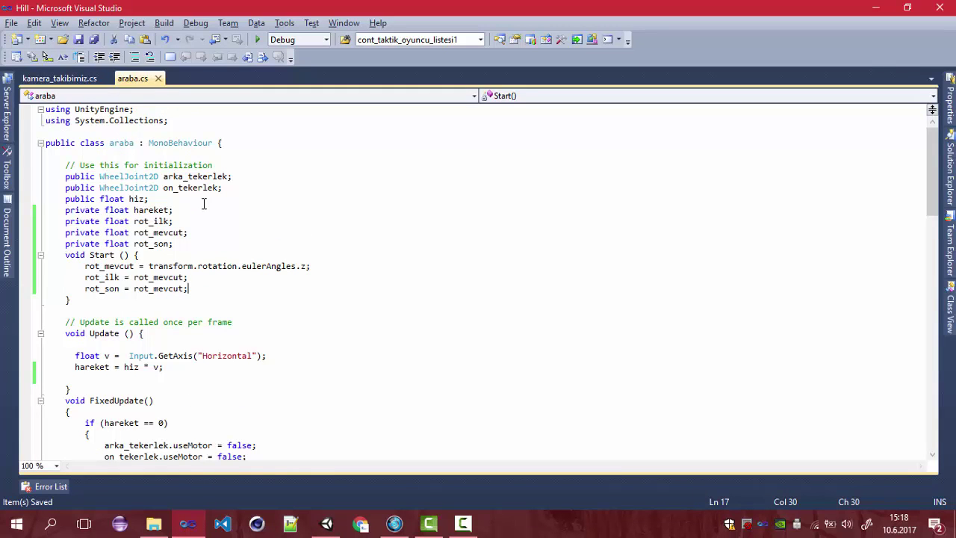
- Move the Takla(); and TersTakla(); lines from FixedUpdate to below hareket = hiz * v in Update
{"action": "scroll", "coordinate": [204, 210], "scroll_direction": "down", "scroll_amount": 6}
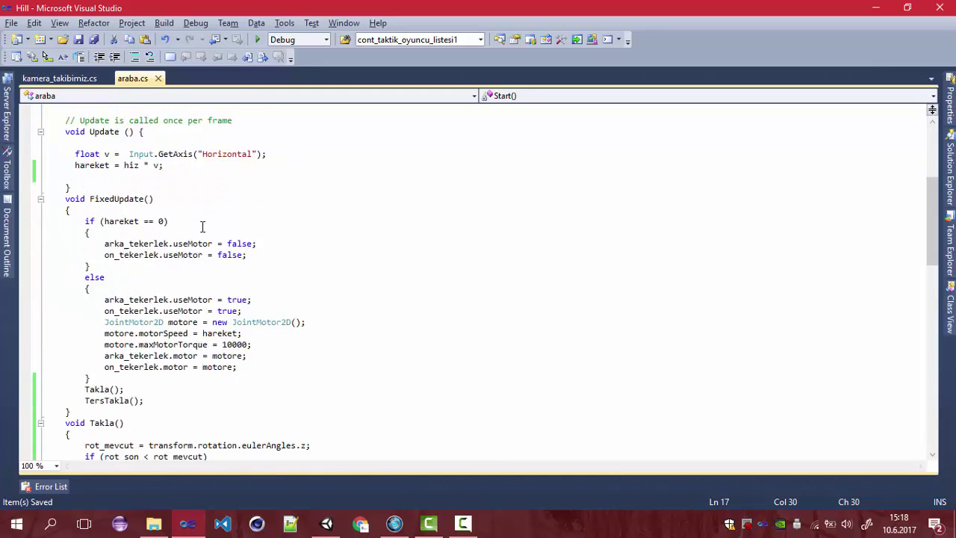
{"action": "scroll", "coordinate": [204, 210], "scroll_direction": "down", "scroll_amount": 1}
{"action": "scroll", "coordinate": [204, 210], "scroll_direction": "up", "scroll_amount": 2}
{"action": "scroll", "coordinate": [165, 269], "scroll_direction": "down", "scroll_amount": 2}
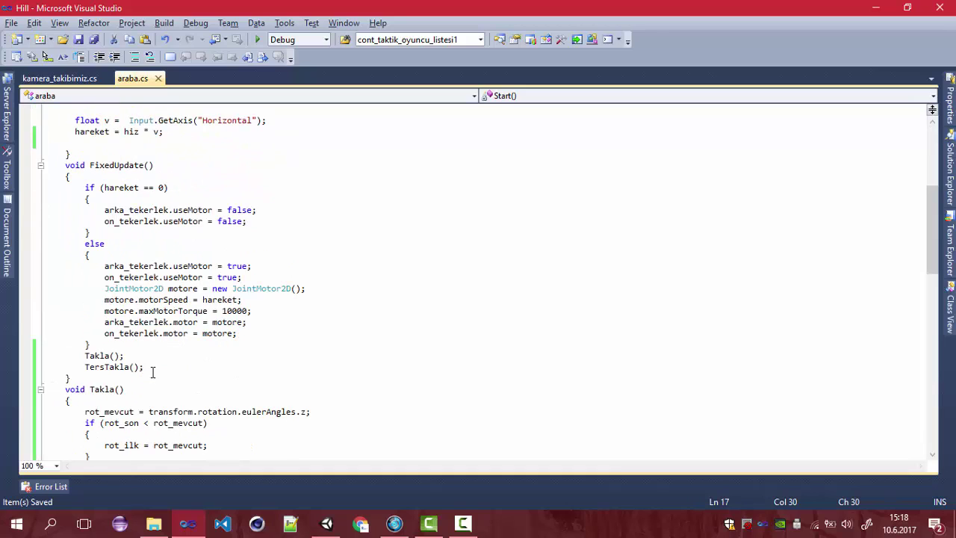
{"action": "left_click_drag", "start_coordinate": [152, 371], "coordinate": [86, 357]}
{"action": "left_click_drag", "start_coordinate": [156, 368], "coordinate": [46, 356]}
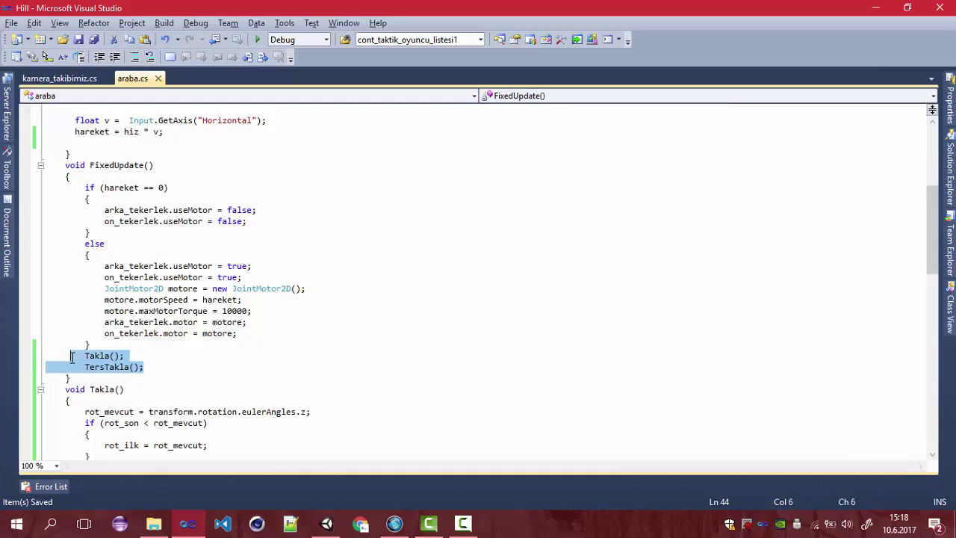
{"action": "key", "text": "Delete"}
{"action": "key", "text": "ctrl+v"}
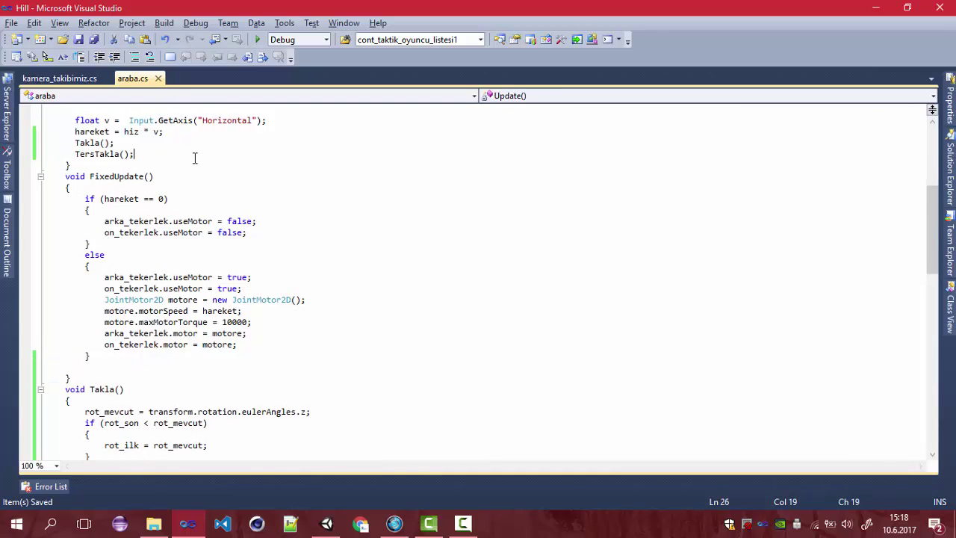
{"action": "left_click", "coordinate": [329, 522]}
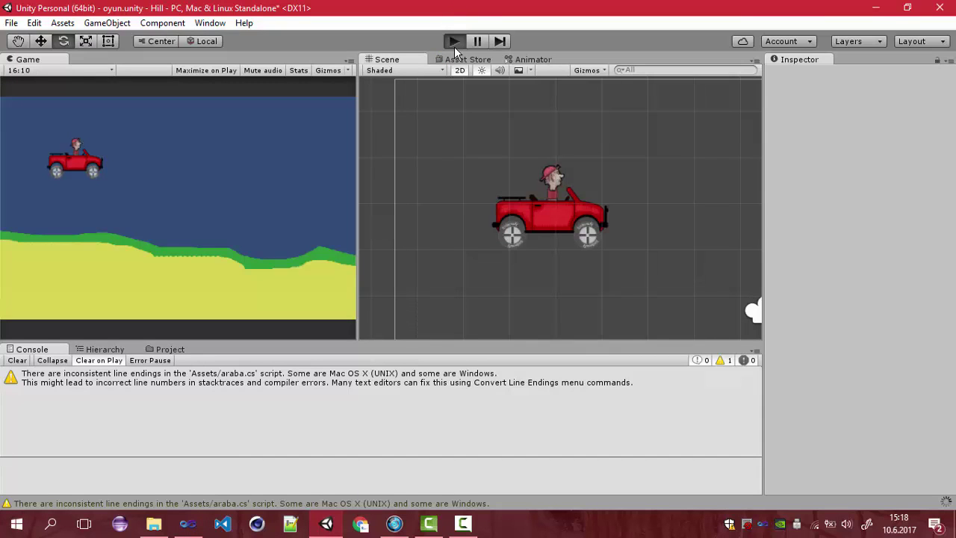
- Enter Play mode with Ctrl+P, watch the car flip, stop, and return to Visual Studio
{"action": "key", "text": "ctrl+p"}
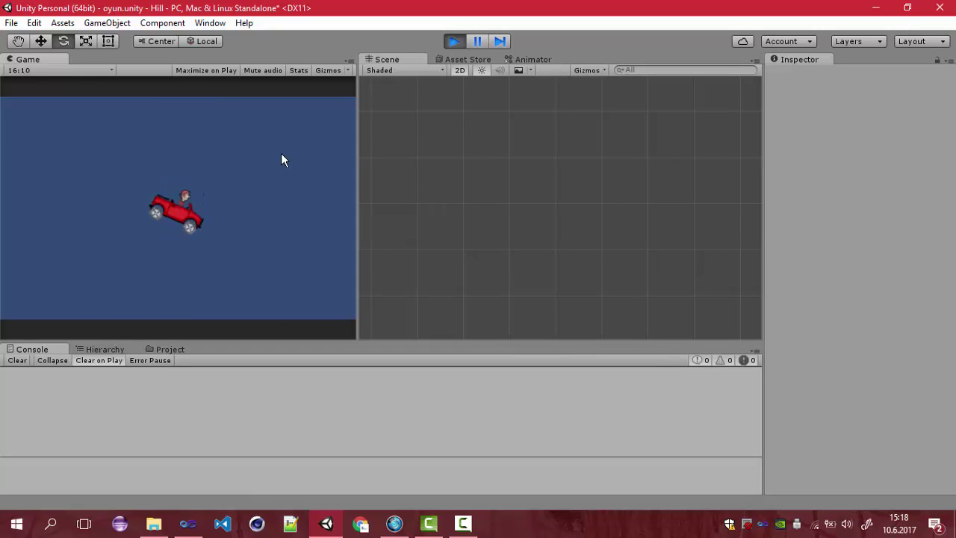
{"action": "left_click", "coordinate": [454, 42]}
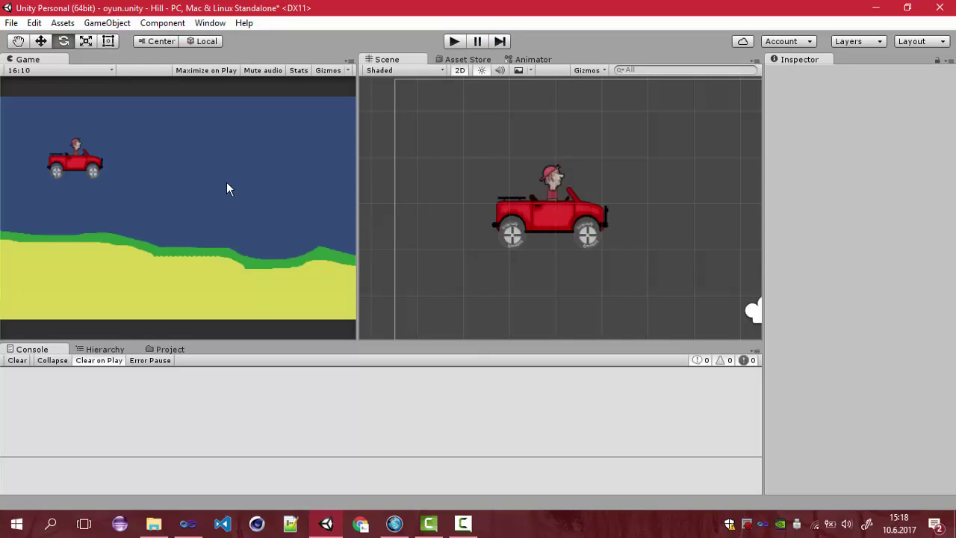
{"action": "left_click", "coordinate": [188, 523]}
{"action": "scroll", "coordinate": [143, 364], "scroll_direction": "down", "scroll_amount": 4}
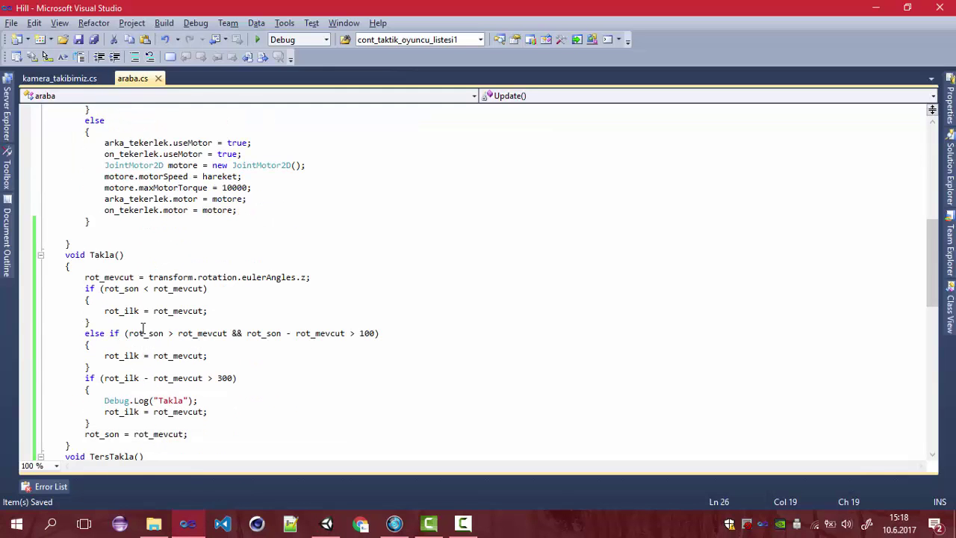
{"action": "scroll", "coordinate": [143, 329], "scroll_direction": "up", "scroll_amount": 2}
{"action": "scroll", "coordinate": [131, 336], "scroll_direction": "down", "scroll_amount": 4}
{"action": "scroll", "coordinate": [121, 266], "scroll_direction": "down", "scroll_amount": 4}
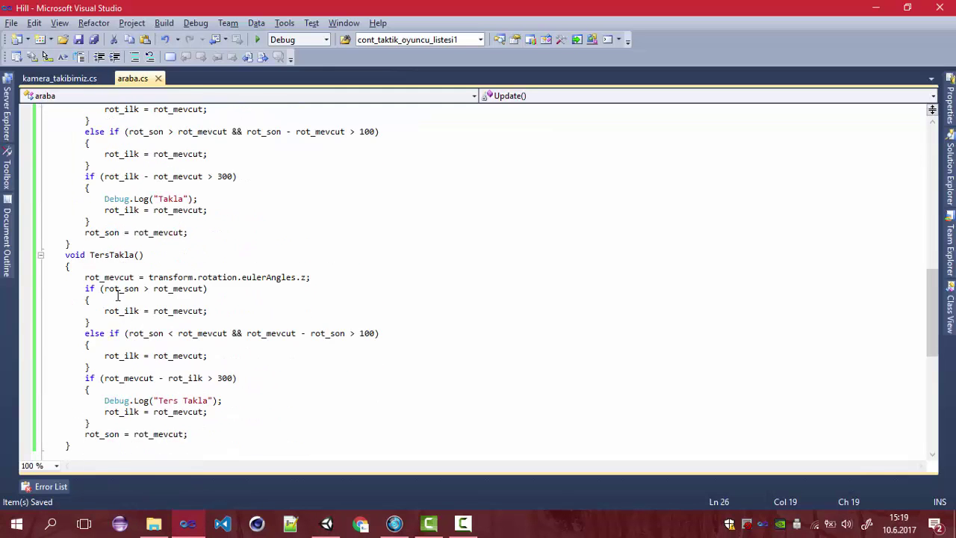
{"action": "left_click", "coordinate": [114, 287]}
{"action": "double_click", "coordinate": [116, 277]}
{"action": "left_click", "coordinate": [147, 277]}
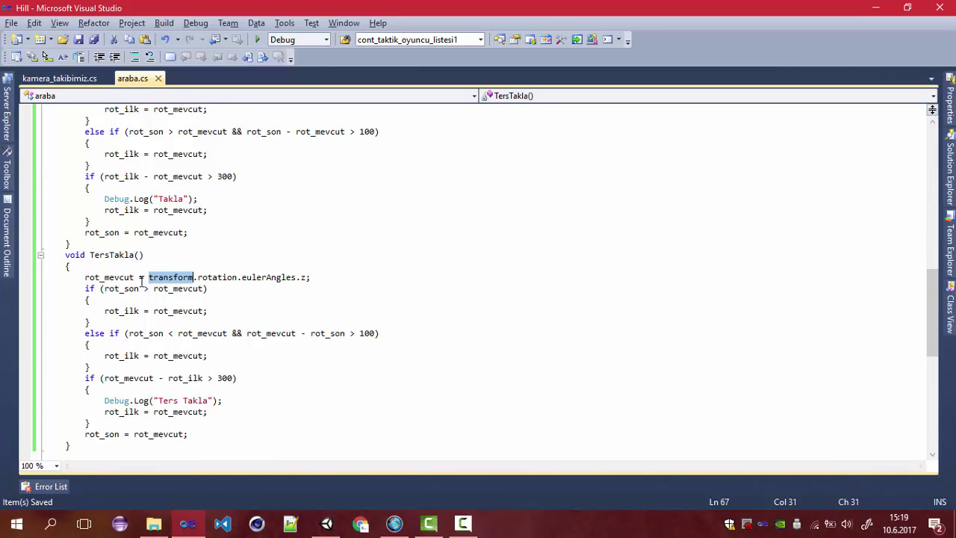
{"action": "left_click", "coordinate": [117, 277]}
{"action": "scroll", "coordinate": [119, 276], "scroll_direction": "up", "scroll_amount": 7}
{"action": "left_click", "coordinate": [122, 311]}
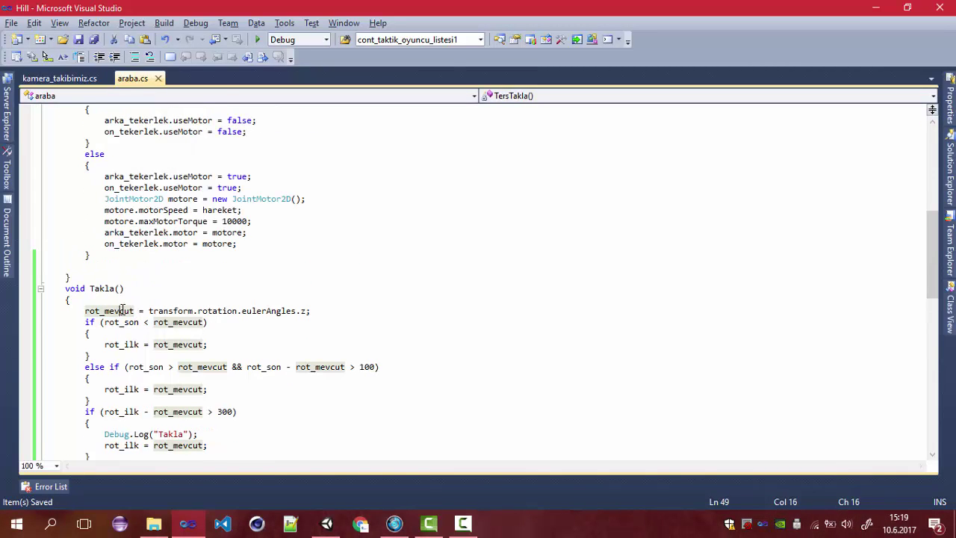
{"action": "scroll", "coordinate": [127, 306], "scroll_direction": "up", "scroll_amount": 5}
{"action": "scroll", "coordinate": [134, 299], "scroll_direction": "up", "scroll_amount": 5}
- Duplicate the rot_ilk, rot_mevcut and rot_son declarations as rot_ilk_t, rot_mevcut_t and rot_son_t
{"action": "left_click", "coordinate": [181, 247]}
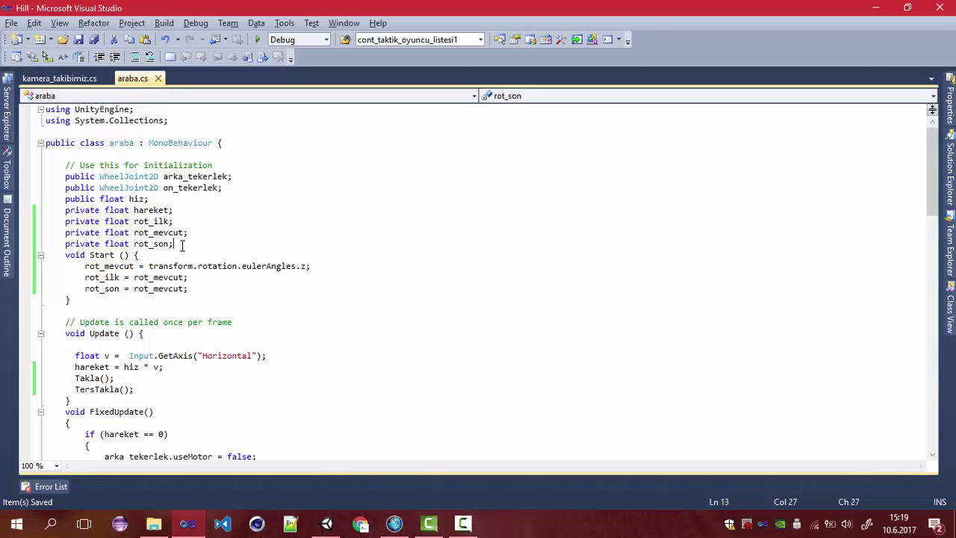
{"action": "key", "text": "Return"}
{"action": "left_click_drag", "start_coordinate": [177, 245], "coordinate": [65, 221]}
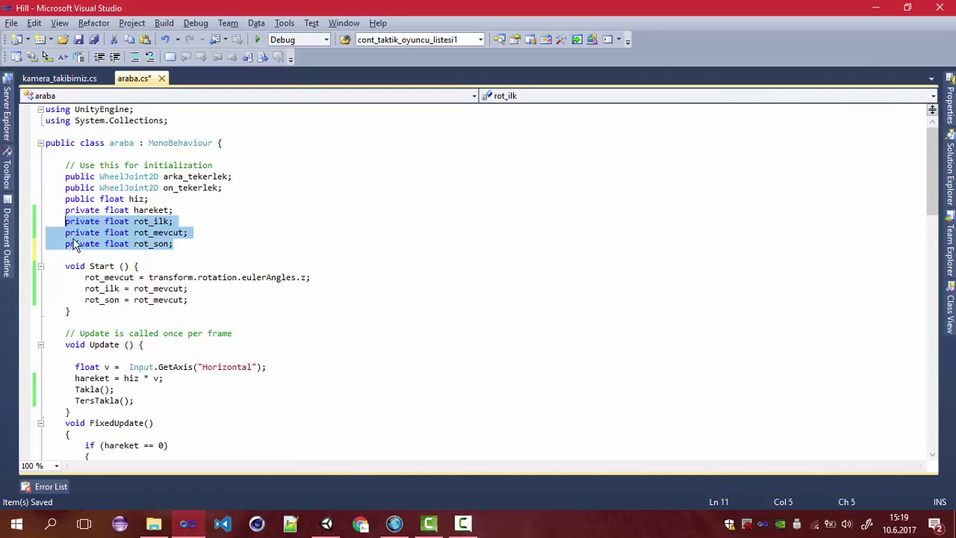
{"action": "left_click", "coordinate": [117, 198]}
{"action": "left_click", "coordinate": [66, 221], "text": "shift"}
{"action": "key", "text": "ctrl+c"}
{"action": "left_click", "coordinate": [82, 252]}
{"action": "key", "text": "ctrl+v"}
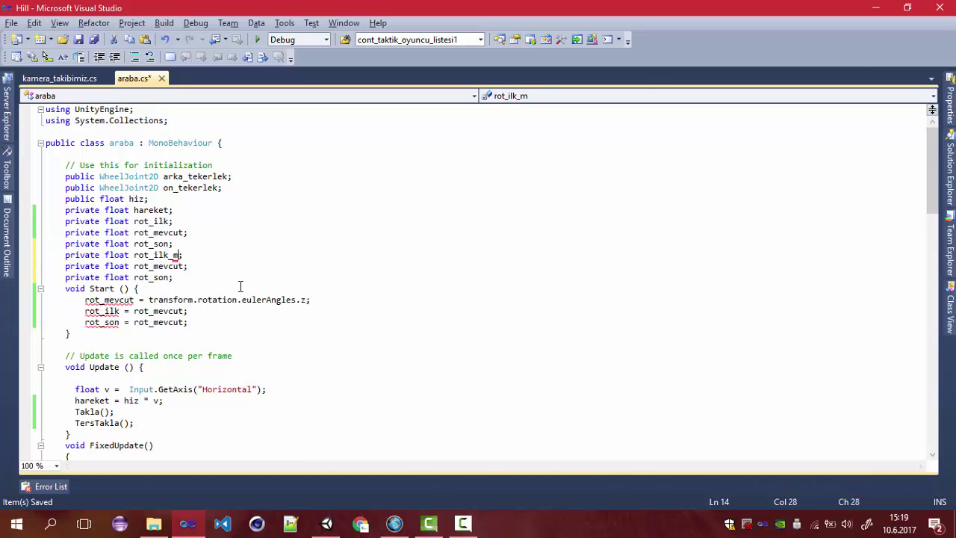
{"action": "key", "text": "BackSpace"}
{"action": "type", "text": "t"}
{"action": "left_click", "coordinate": [186, 264]}
{"action": "left_click", "coordinate": [172, 279]}
{"action": "type", "text": "_t"}
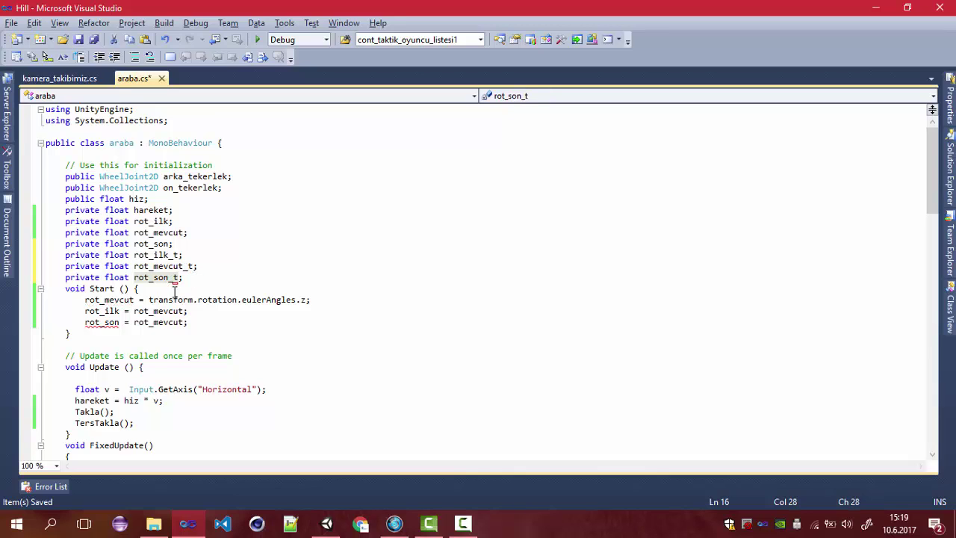
- Duplicate the three Start() initialisation lines and rename them to rot_mevcut_t, rot_ilk_t and rot_son_t
{"action": "left_click_drag", "start_coordinate": [209, 324], "coordinate": [85, 299]}
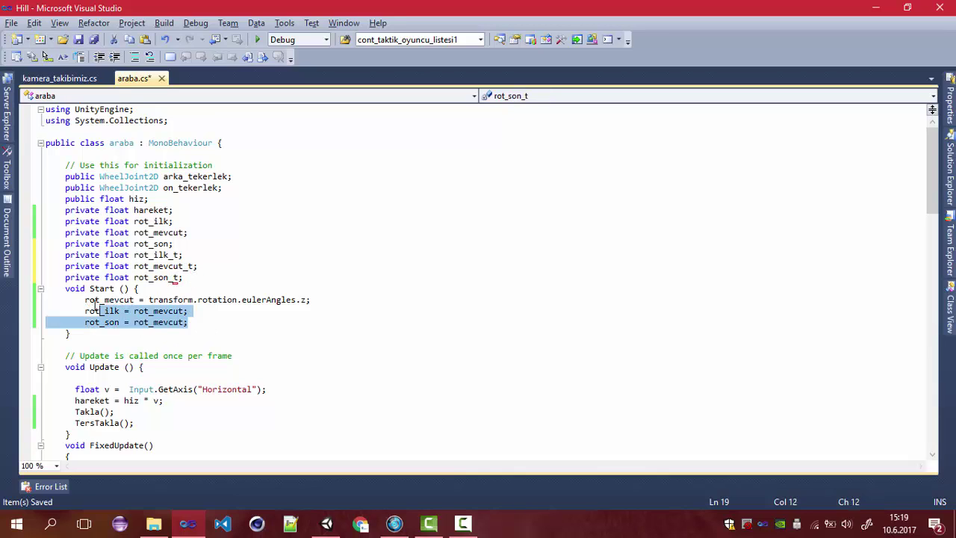
{"action": "key", "text": "ctrl+c"}
{"action": "left_click", "coordinate": [200, 323]}
{"action": "key", "text": "ctrl+v"}
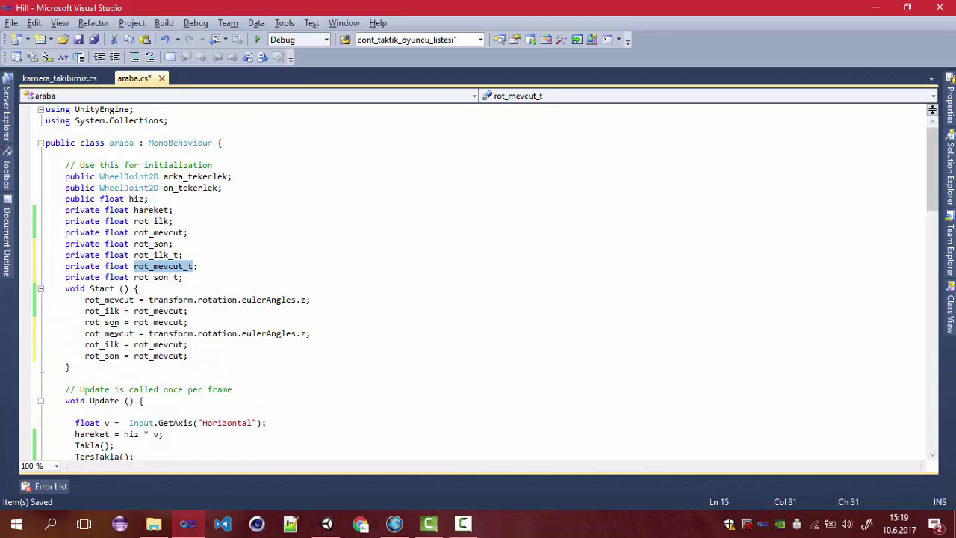
{"action": "double_click", "coordinate": [113, 334]}
{"action": "key", "text": "Right"}
{"action": "type", "text": "_t"}
{"action": "double_click", "coordinate": [166, 255]}
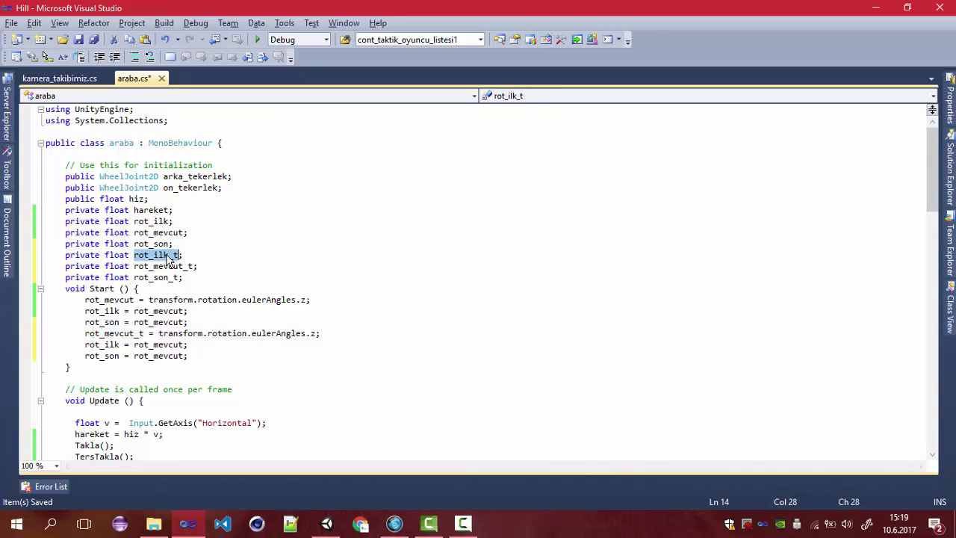
{"action": "double_click", "coordinate": [101, 344]}
{"action": "key", "text": "Right"}
{"action": "type", "text": "_t"}
{"action": "double_click", "coordinate": [163, 277]}
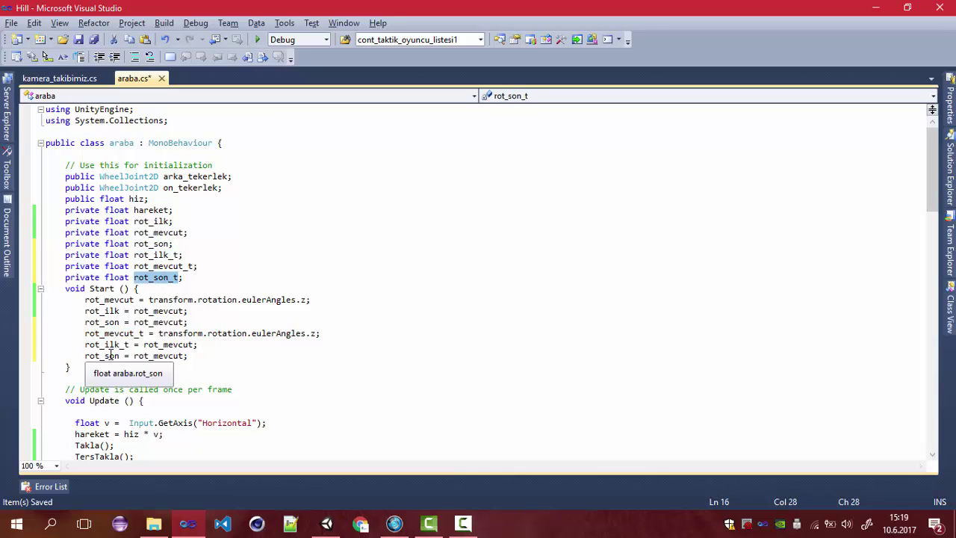
{"action": "double_click", "coordinate": [105, 355]}
{"action": "key", "text": "Right"}
{"action": "type", "text": "_t"}
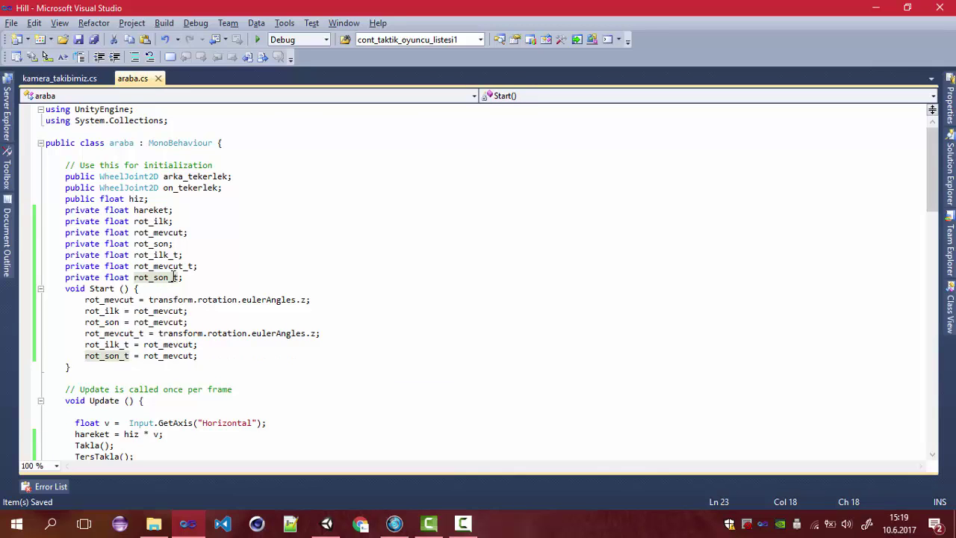
- Make the duplicated Start() lines read from rot_mevcut_t instead of rot_mevcut
{"action": "double_click", "coordinate": [172, 277]}
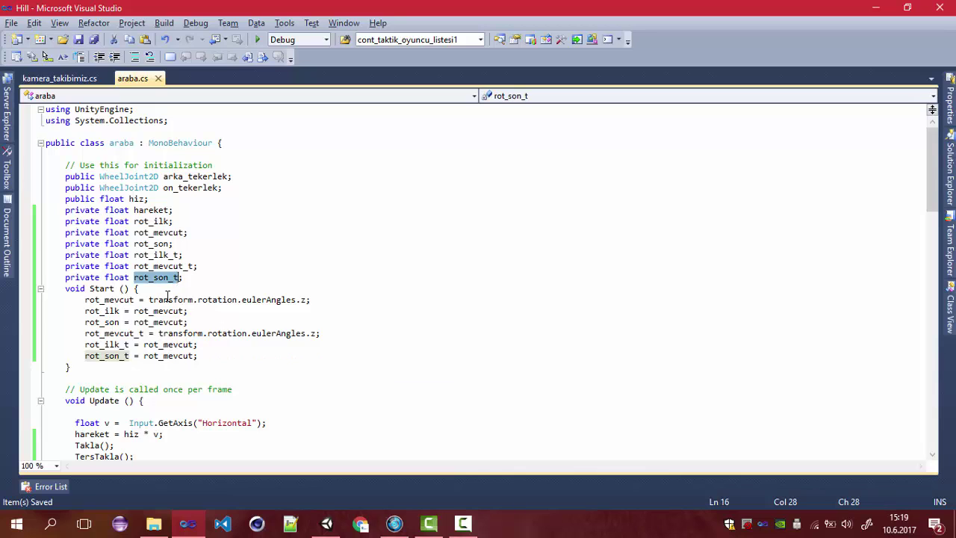
{"action": "double_click", "coordinate": [104, 333]}
{"action": "key", "text": "ctrl+c"}
{"action": "double_click", "coordinate": [163, 344]}
{"action": "key", "text": "ctrl+v"}
{"action": "double_click", "coordinate": [166, 355]}
{"action": "key", "text": "ctrl+v"}
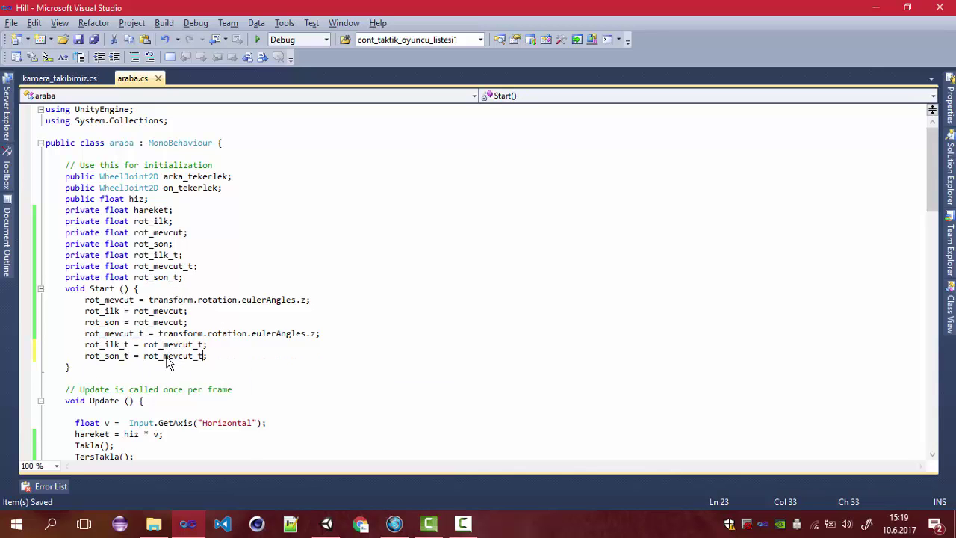
{"action": "scroll", "coordinate": [166, 358], "scroll_direction": "down", "scroll_amount": 7}
- Replace every rot_mevcut in TersTakla() with rot_mevcut_t, including the 300 and else-if conditions
{"action": "scroll", "coordinate": [166, 359], "scroll_direction": "down", "scroll_amount": 11}
{"action": "scroll", "coordinate": [160, 356], "scroll_direction": "down", "scroll_amount": 7}
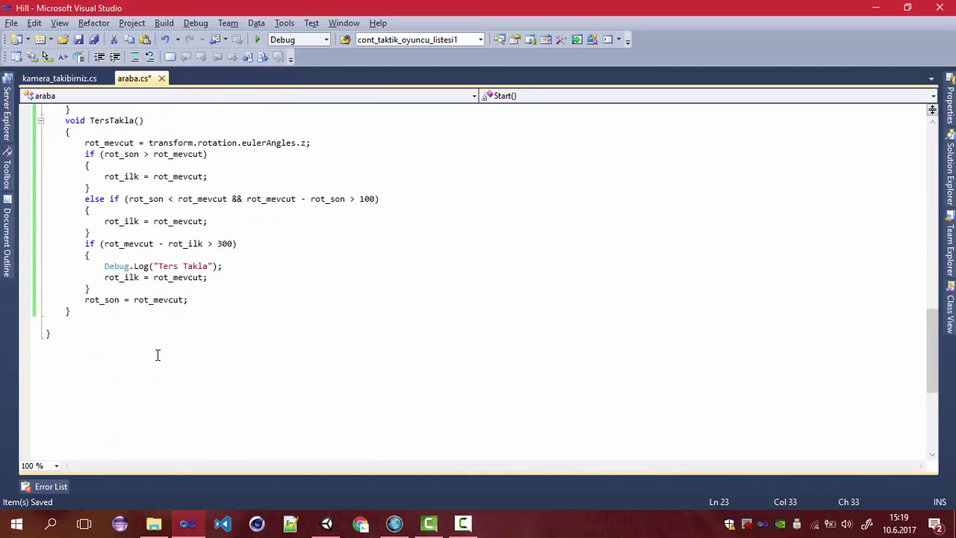
{"action": "left_click", "coordinate": [157, 308]}
{"action": "double_click", "coordinate": [159, 300]}
{"action": "key", "text": "ctrl+v"}
{"action": "double_click", "coordinate": [192, 278]}
{"action": "key", "text": "ctrl+v"}
{"action": "double_click", "coordinate": [150, 277]}
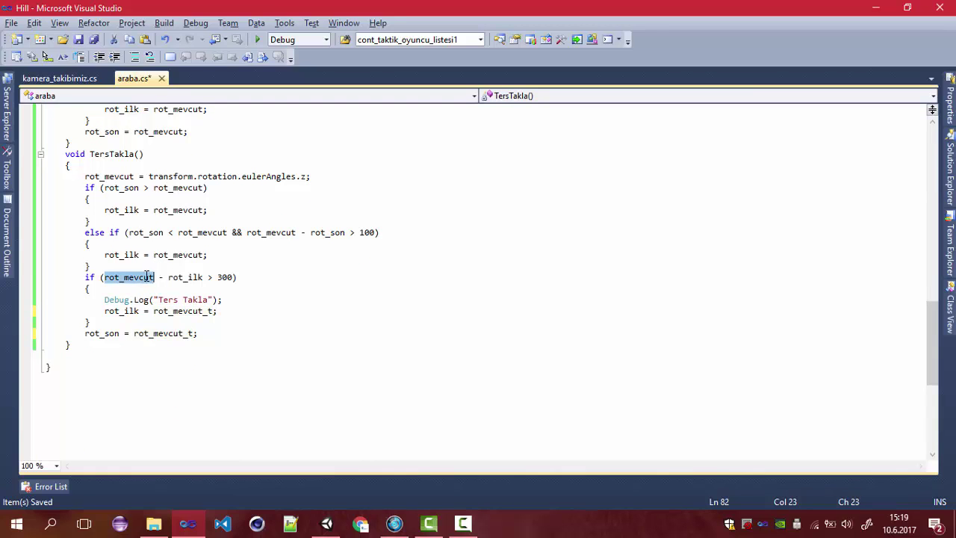
{"action": "key", "text": "ctrl+v"}
{"action": "double_click", "coordinate": [210, 233]}
{"action": "key", "text": "ctrl+v"}
{"action": "double_click", "coordinate": [292, 233]}
{"action": "key", "text": "ctrl+v"}
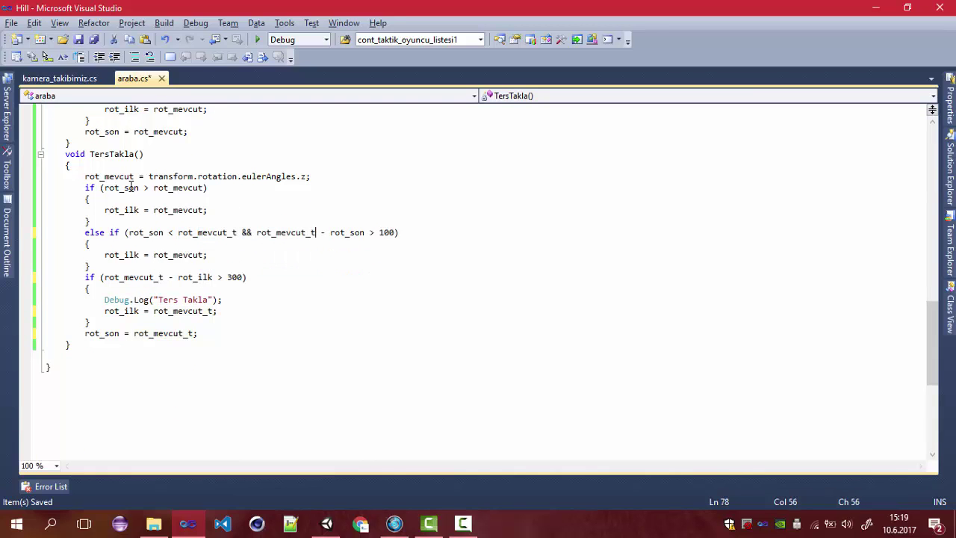
{"action": "double_click", "coordinate": [182, 187]}
{"action": "key", "text": "ctrl+v"}
{"action": "double_click", "coordinate": [179, 210]}
{"action": "key", "text": "ctrl+v"}
{"action": "double_click", "coordinate": [109, 176]}
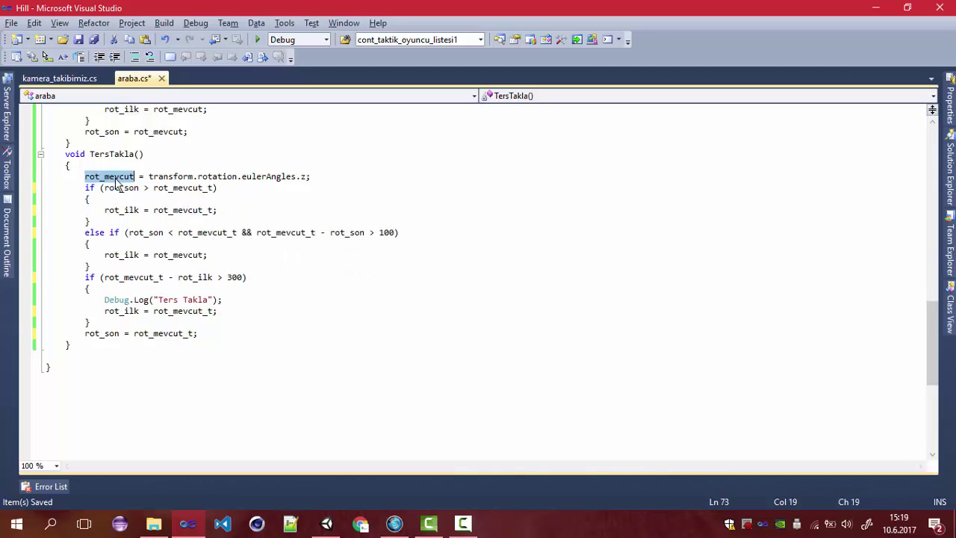
{"action": "key", "text": "ctrl+v"}
- Change the rot_son references in TersTakla() to rot_son_t and save araba.cs
{"action": "left_click", "coordinate": [139, 187]}
{"action": "type", "text": "_"}
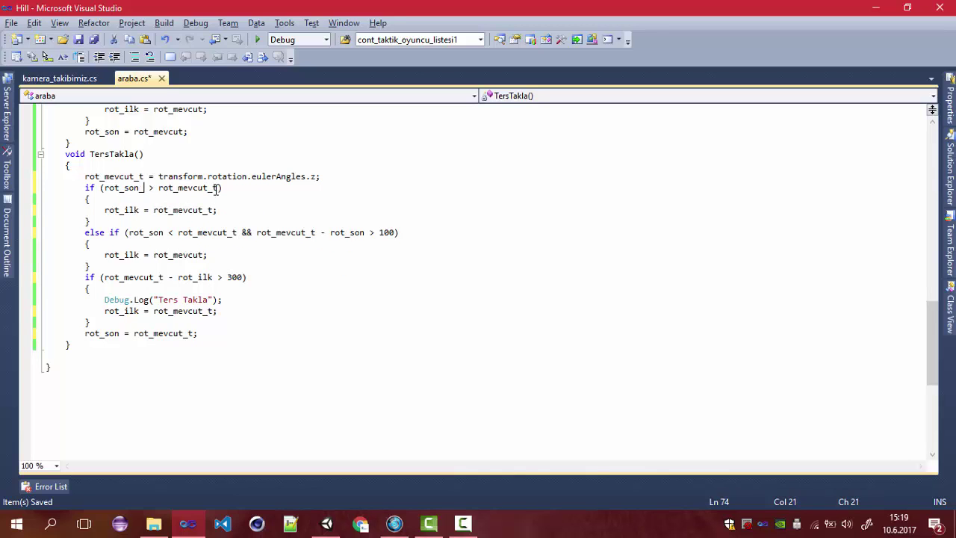
{"action": "type", "text": "t"}
{"action": "double_click", "coordinate": [140, 188]}
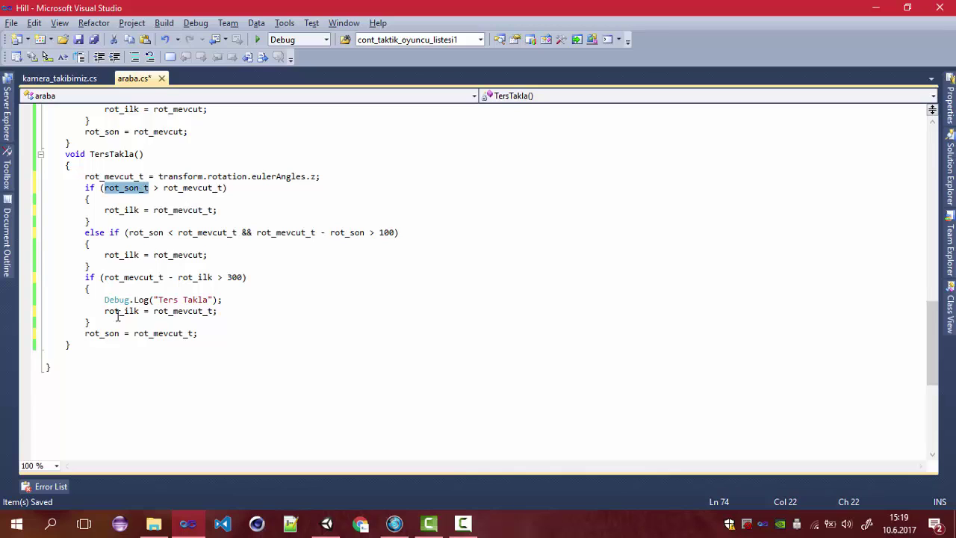
{"action": "double_click", "coordinate": [103, 333]}
{"action": "key", "text": "ctrl+v"}
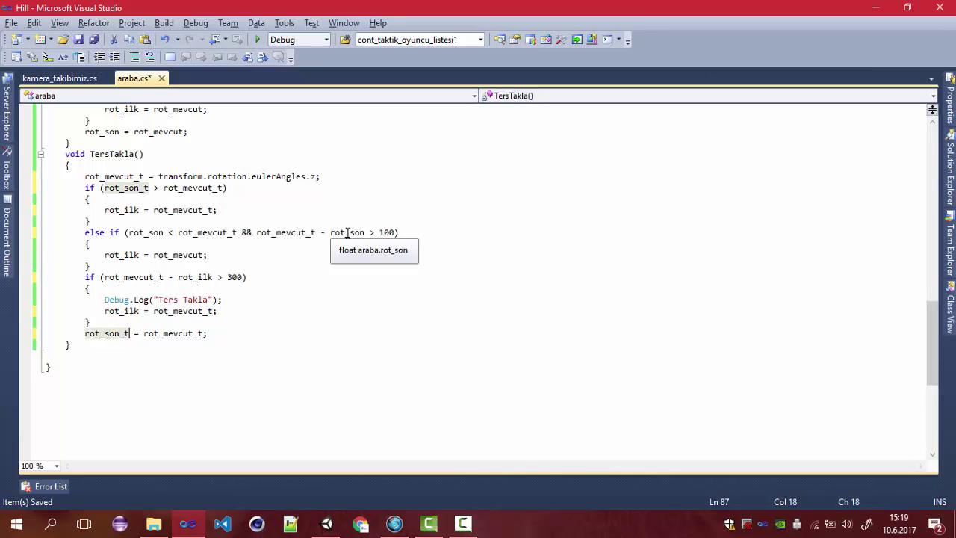
{"action": "double_click", "coordinate": [347, 234]}
{"action": "key", "text": "ctrl+v"}
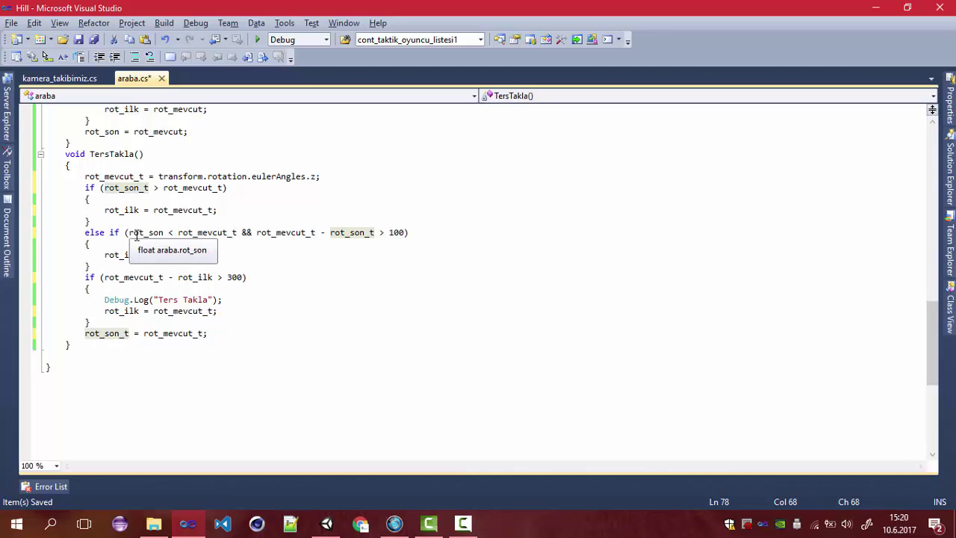
{"action": "double_click", "coordinate": [142, 233]}
{"action": "key", "text": "ctrl+v"}
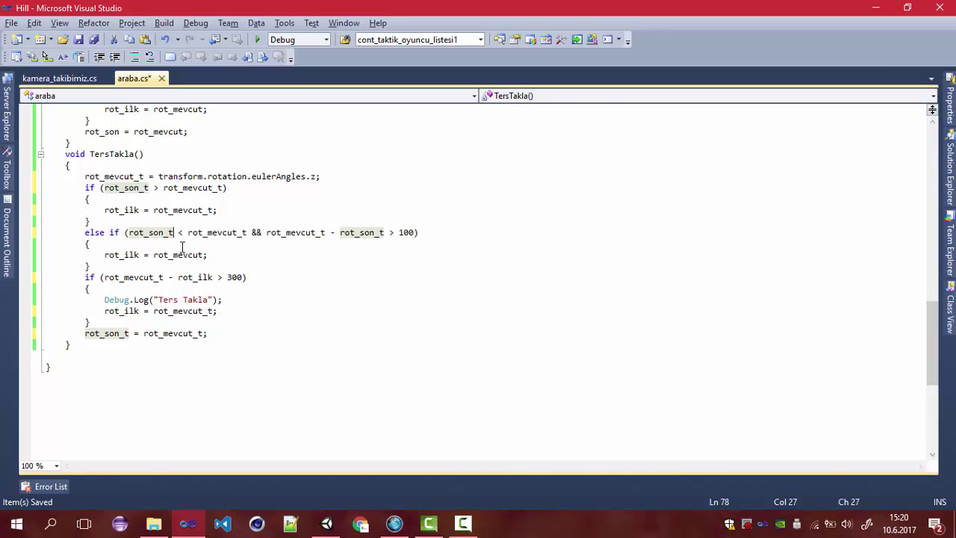
{"action": "key", "text": "ctrl+s"}
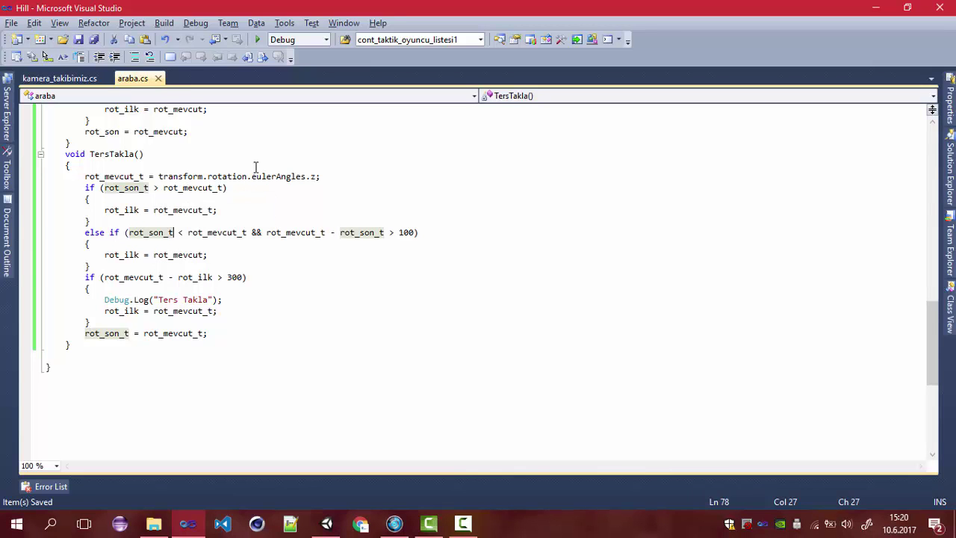
- Rename the remaining rot_ilk and rot_mevcut uses to their _t versions, save, and return to Unity
{"action": "scroll", "coordinate": [149, 210], "scroll_direction": "up", "scroll_amount": 1}
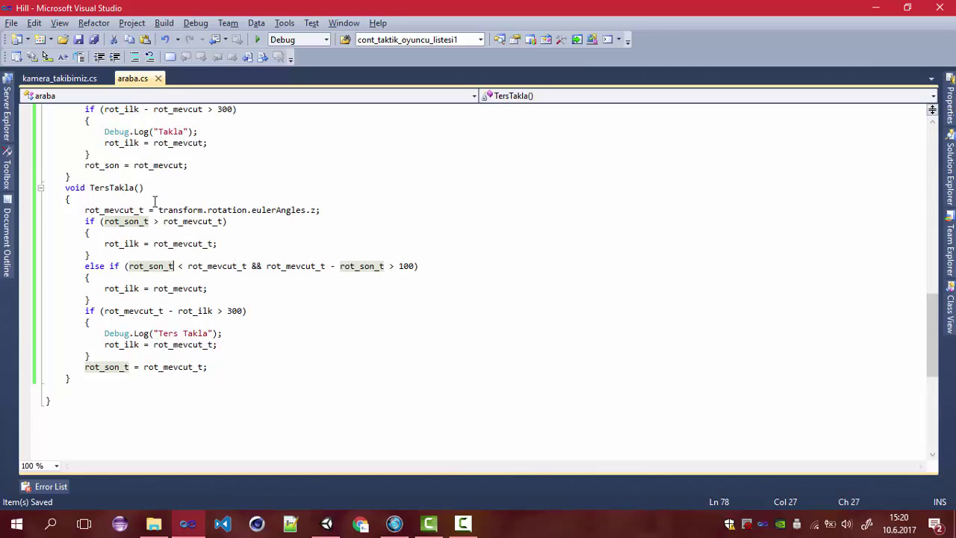
{"action": "scroll", "coordinate": [138, 216], "scroll_direction": "up", "scroll_amount": 1}
{"action": "left_click", "coordinate": [144, 277]}
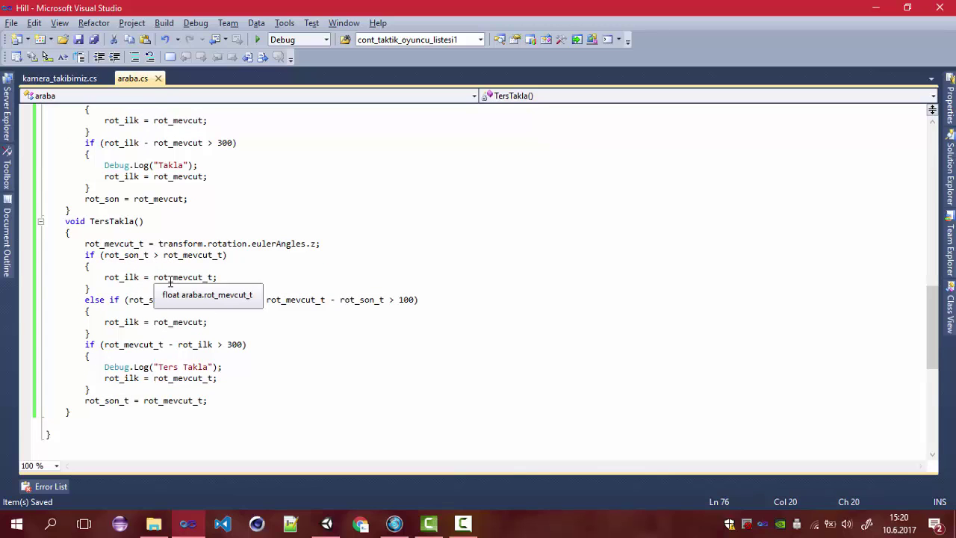
{"action": "type", "text": "_t"}
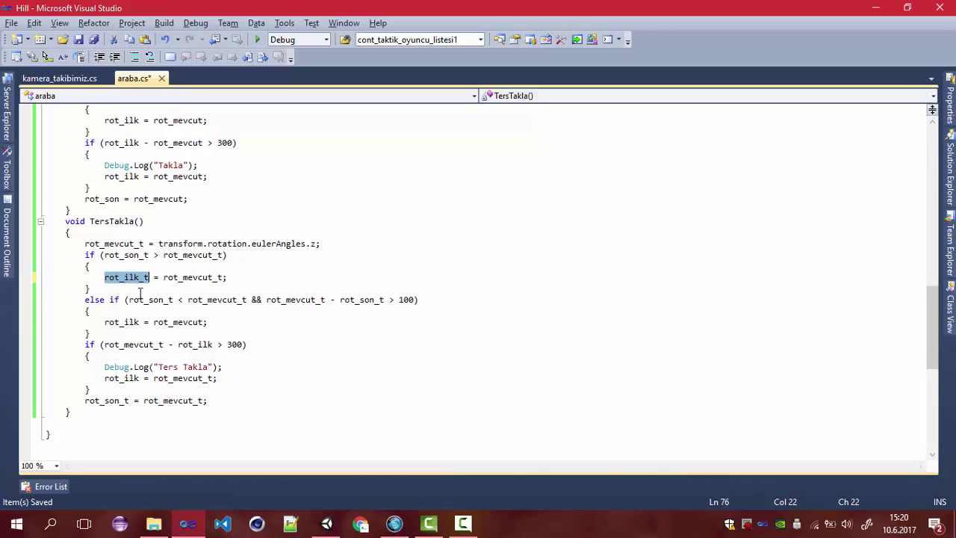
{"action": "left_click", "coordinate": [139, 323]}
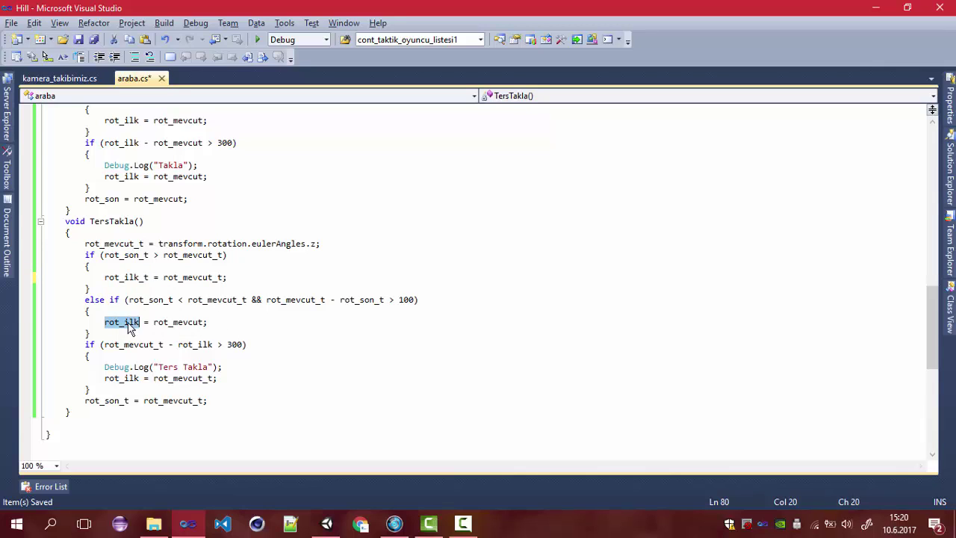
{"action": "type", "text": "_t"}
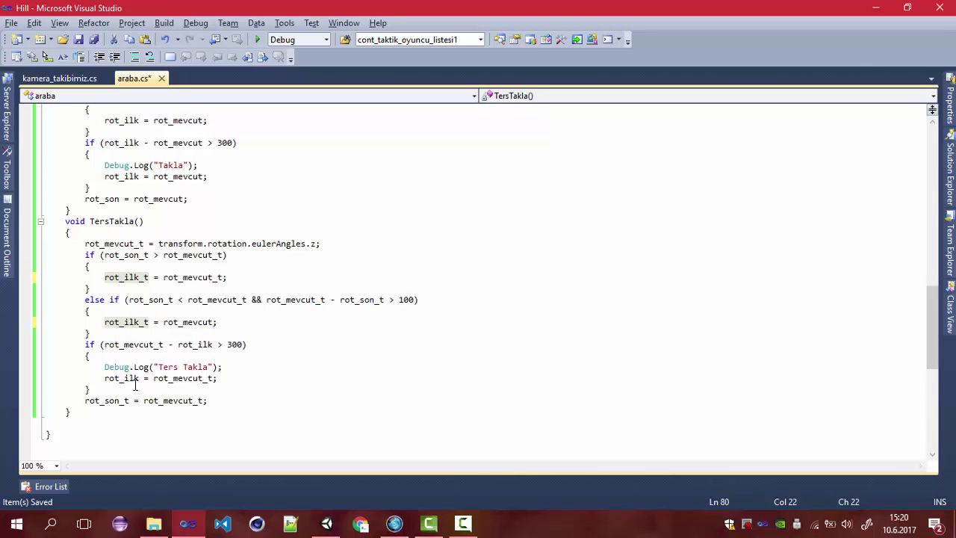
{"action": "left_click", "coordinate": [139, 378]}
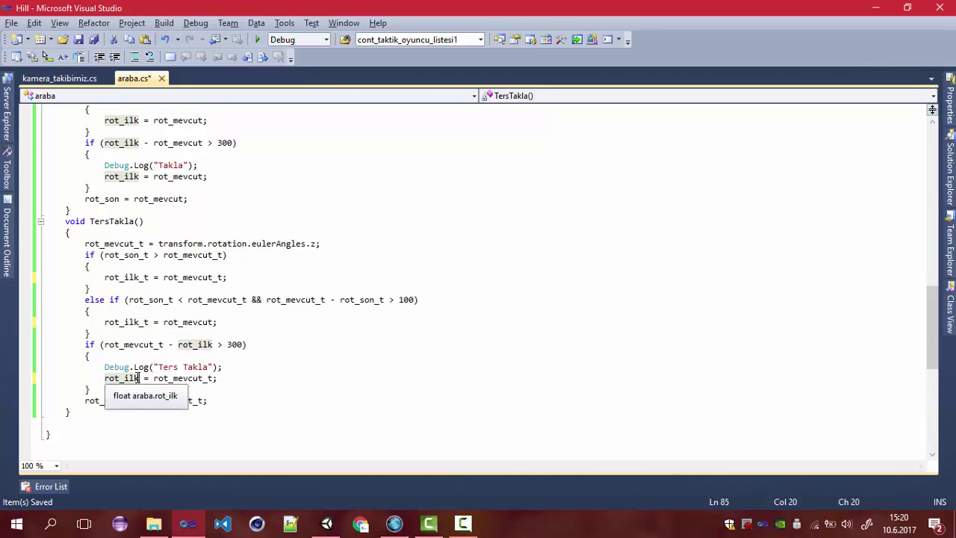
{"action": "double_click", "coordinate": [139, 379]}
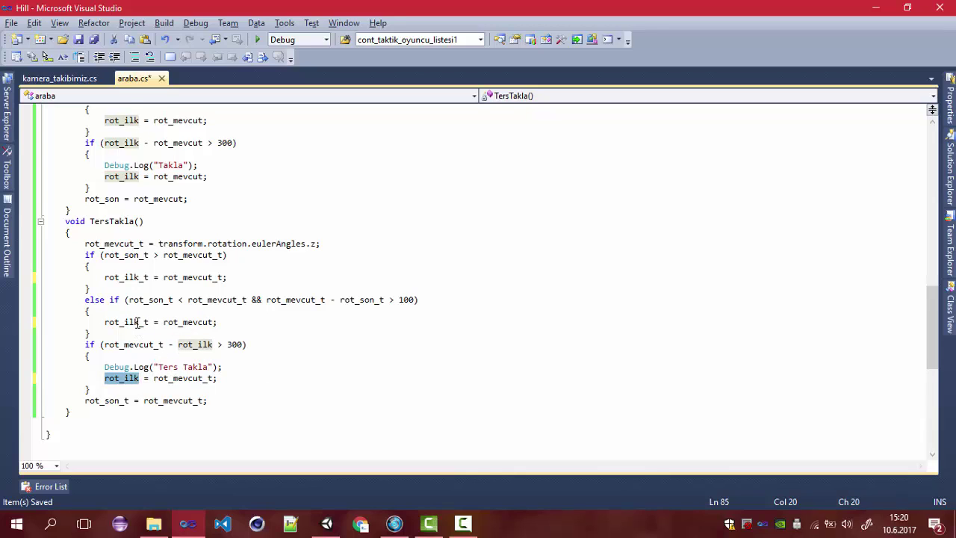
{"action": "left_click", "coordinate": [139, 379]}
{"action": "type", "text": "_t"}
{"action": "double_click", "coordinate": [184, 378]}
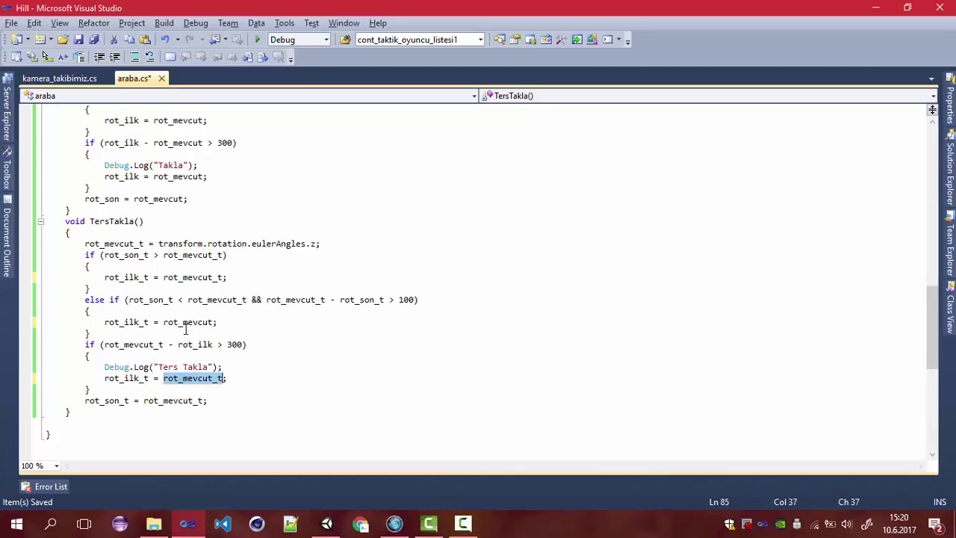
{"action": "key", "text": "ctrl+c"}
{"action": "double_click", "coordinate": [186, 327]}
{"action": "key", "text": "ctrl+v"}
{"action": "key", "text": "ctrl+s"}
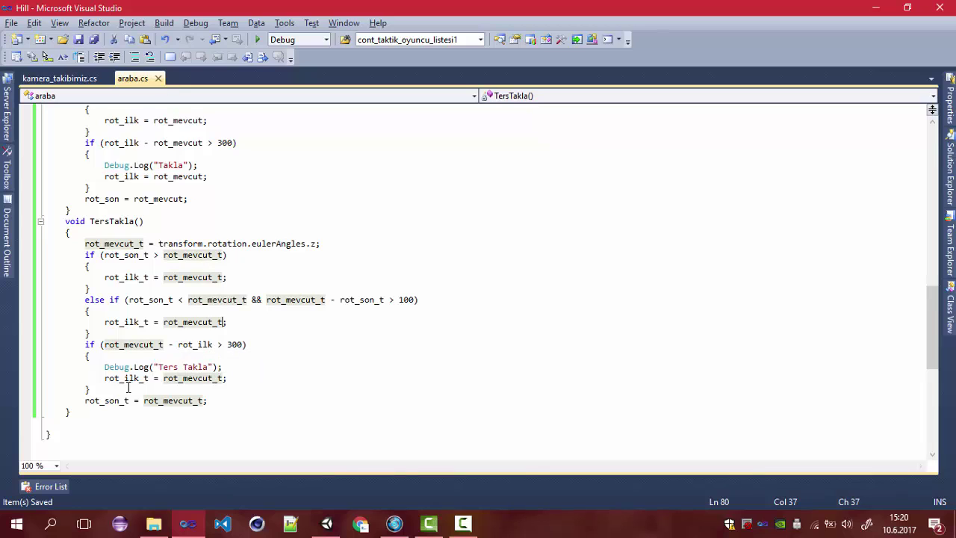
{"action": "double_click", "coordinate": [135, 379]}
{"action": "key", "text": "ctrl+c"}
{"action": "double_click", "coordinate": [195, 344]}
{"action": "key", "text": "ctrl+v"}
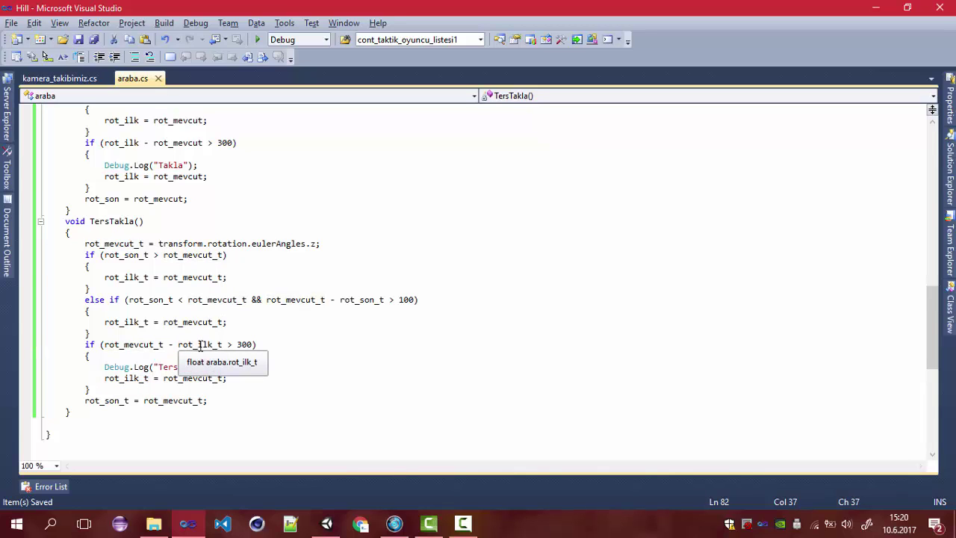
{"action": "left_click", "coordinate": [326, 523]}
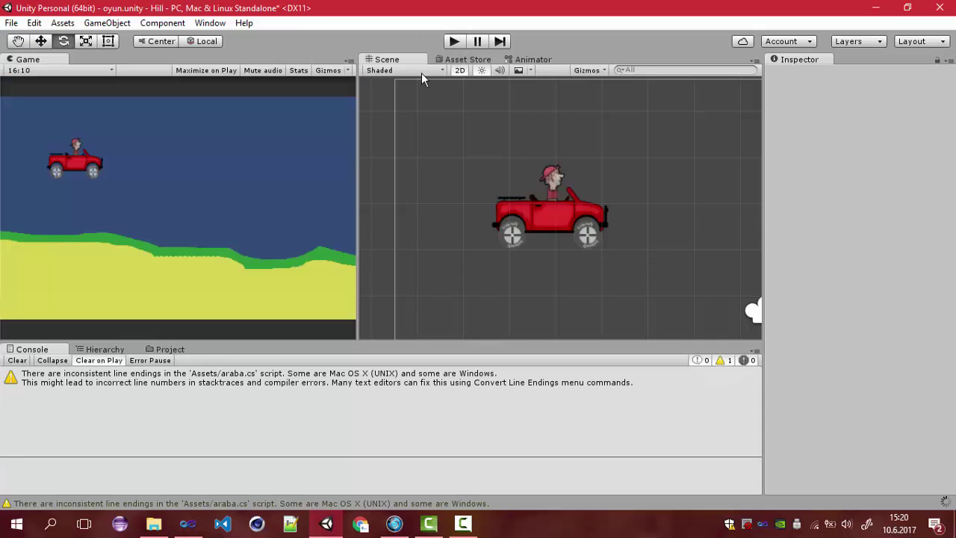
- Play-test the scene, driving backward with the Left key to flip the car, then restart the test
{"action": "left_click", "coordinate": [464, 41]}
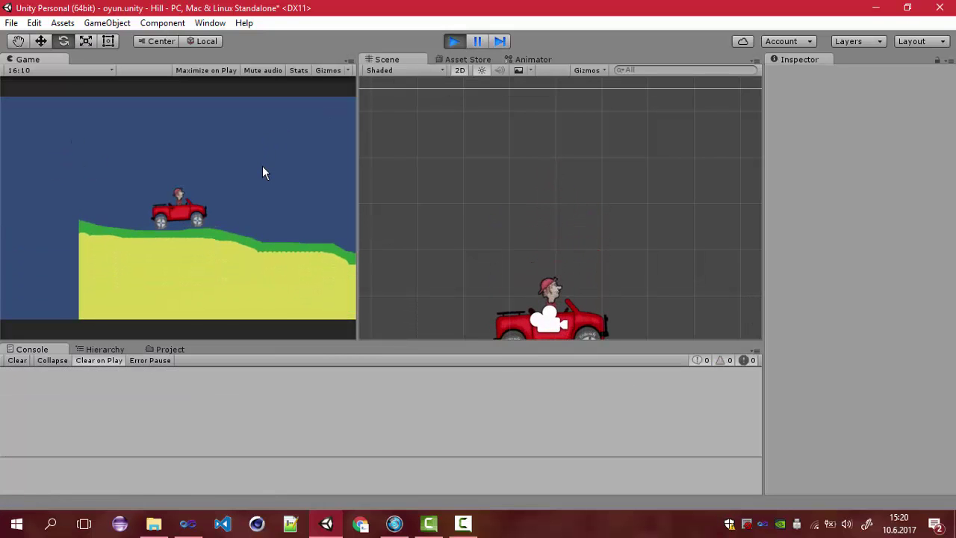
{"action": "key", "text": "Left"}
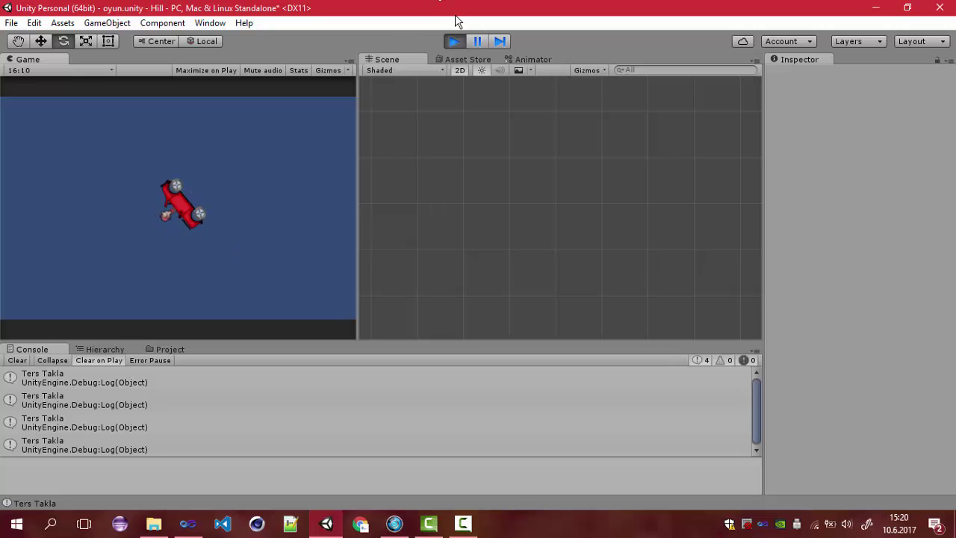
{"action": "left_click", "coordinate": [454, 41]}
{"action": "left_click", "coordinate": [453, 41]}
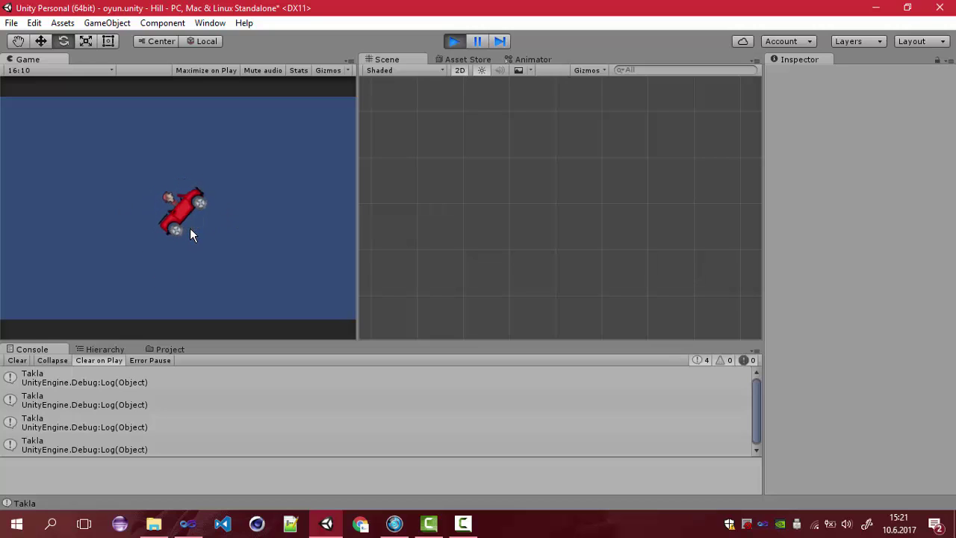
- Stop the play test and clear the Console's Takla messages
{"action": "left_click", "coordinate": [452, 42]}
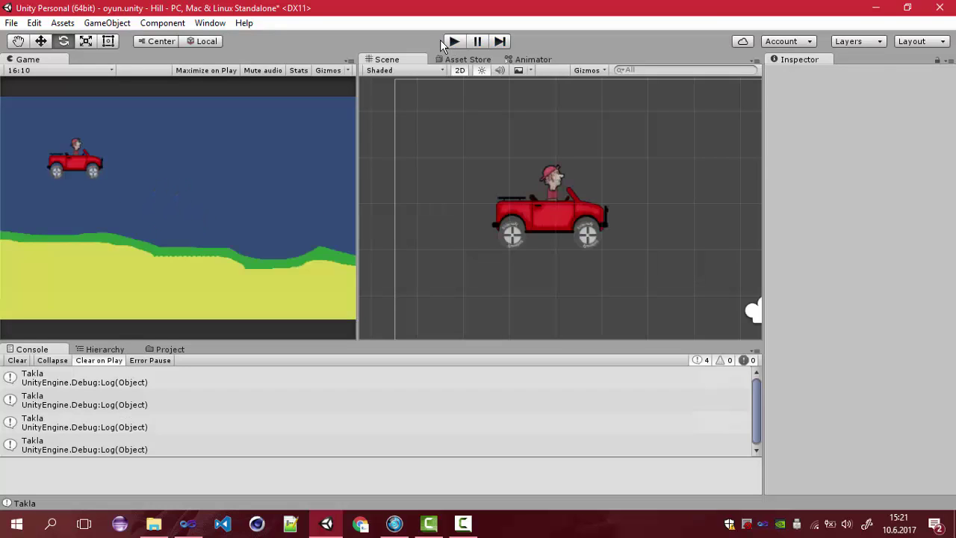
{"action": "left_click", "coordinate": [15, 361]}
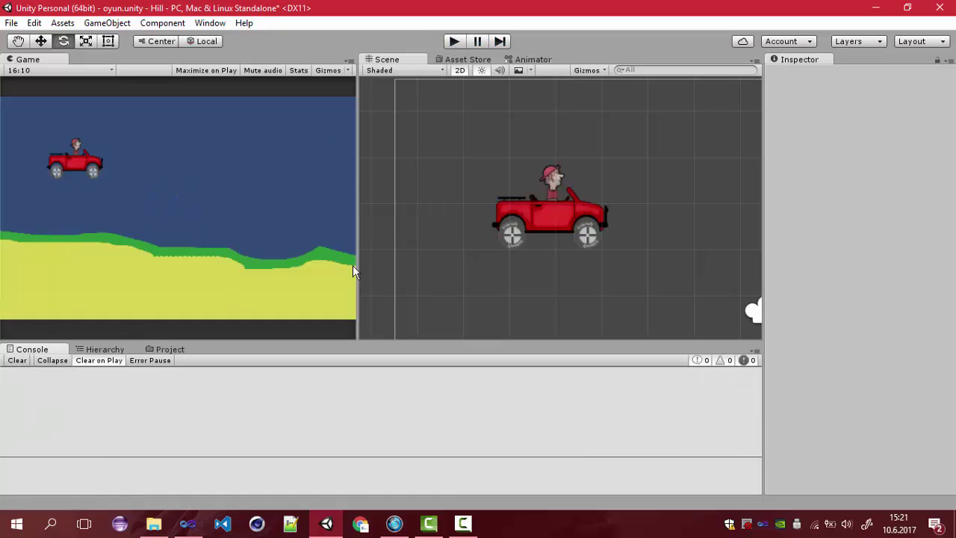